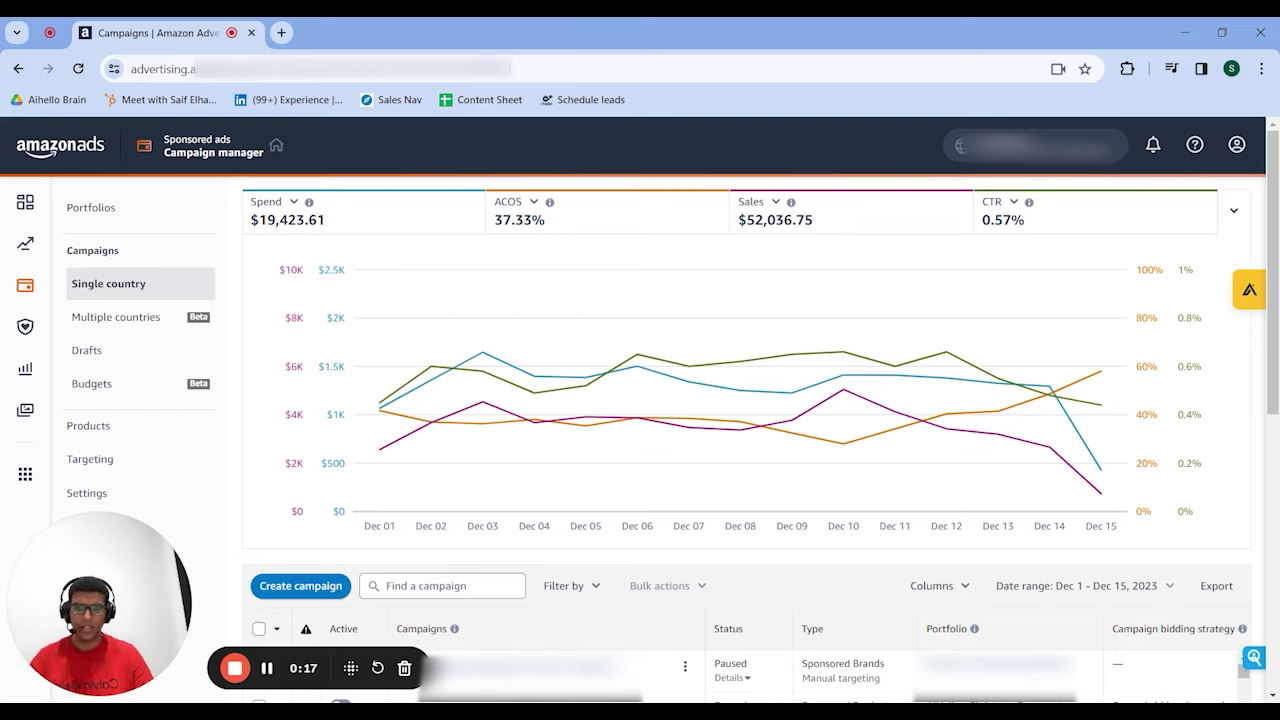
Step: Filter the campaigns by type Sponsored Products to view their spend, ACOS, sales and CTR for Dec 1 - Dec 15, 2023
{"action": "left_click", "coordinate": [578, 587]}
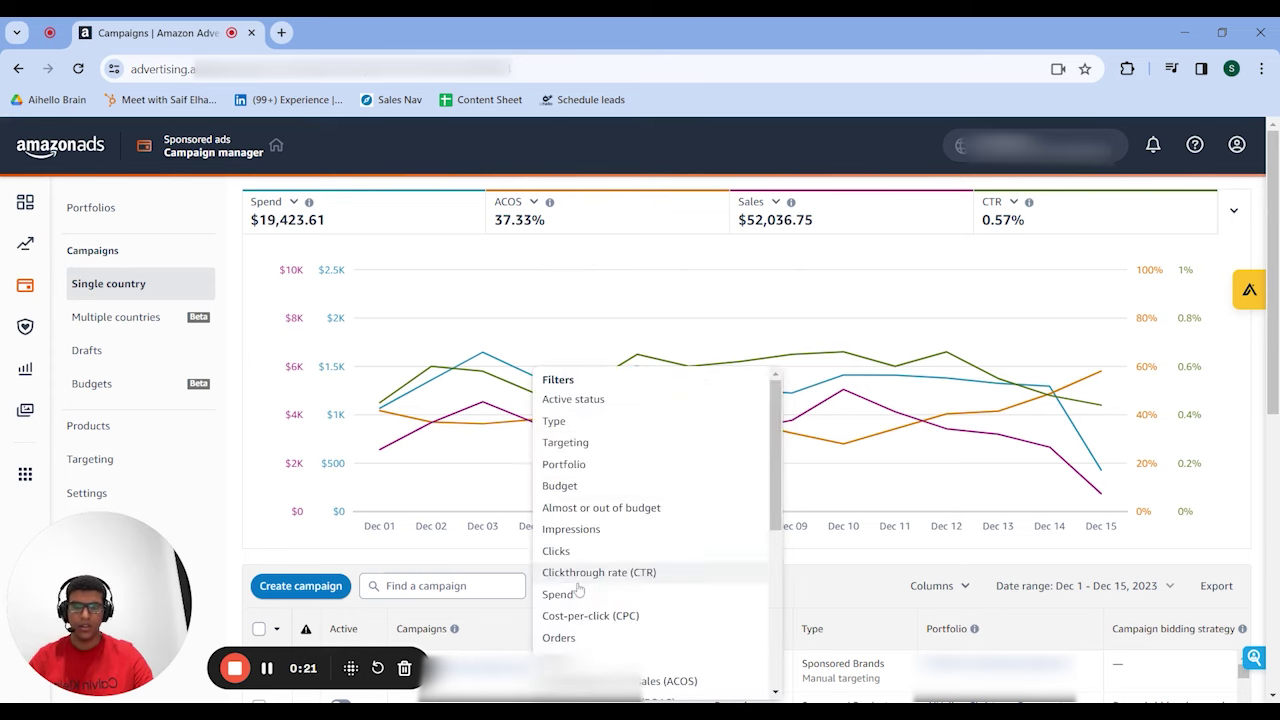
{"action": "left_click", "coordinate": [580, 424]}
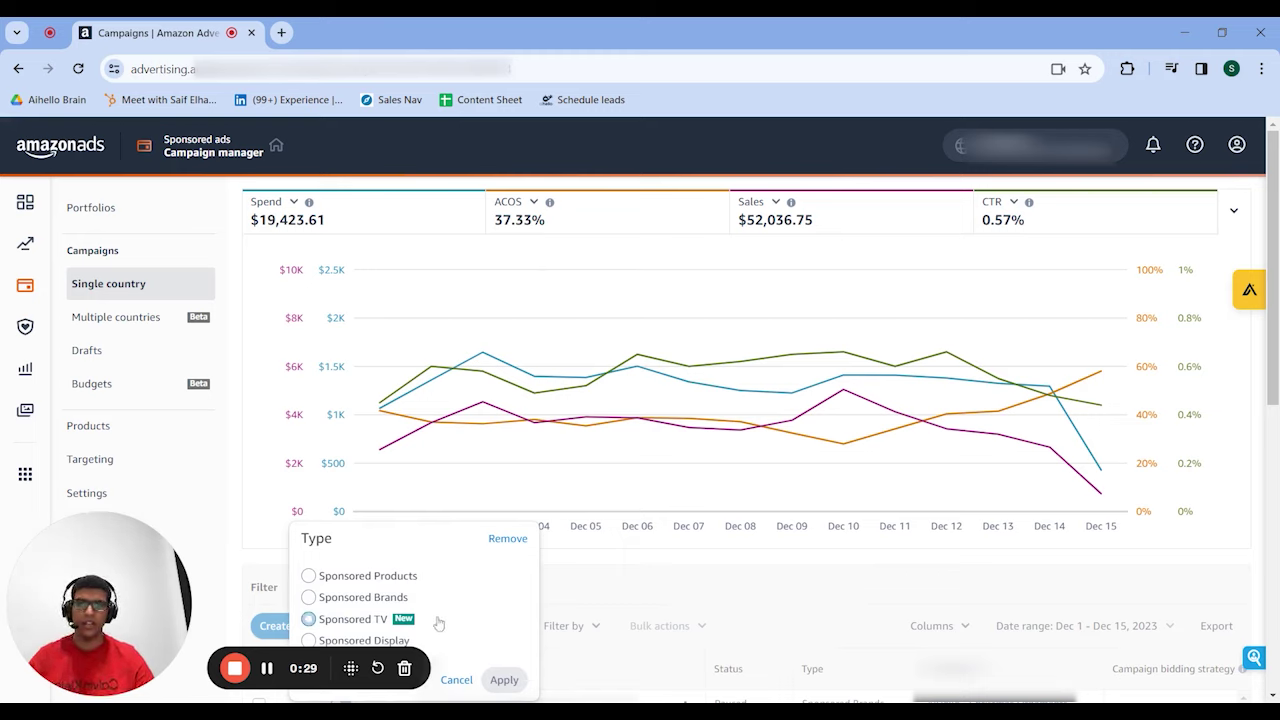
{"action": "left_click", "coordinate": [324, 580]}
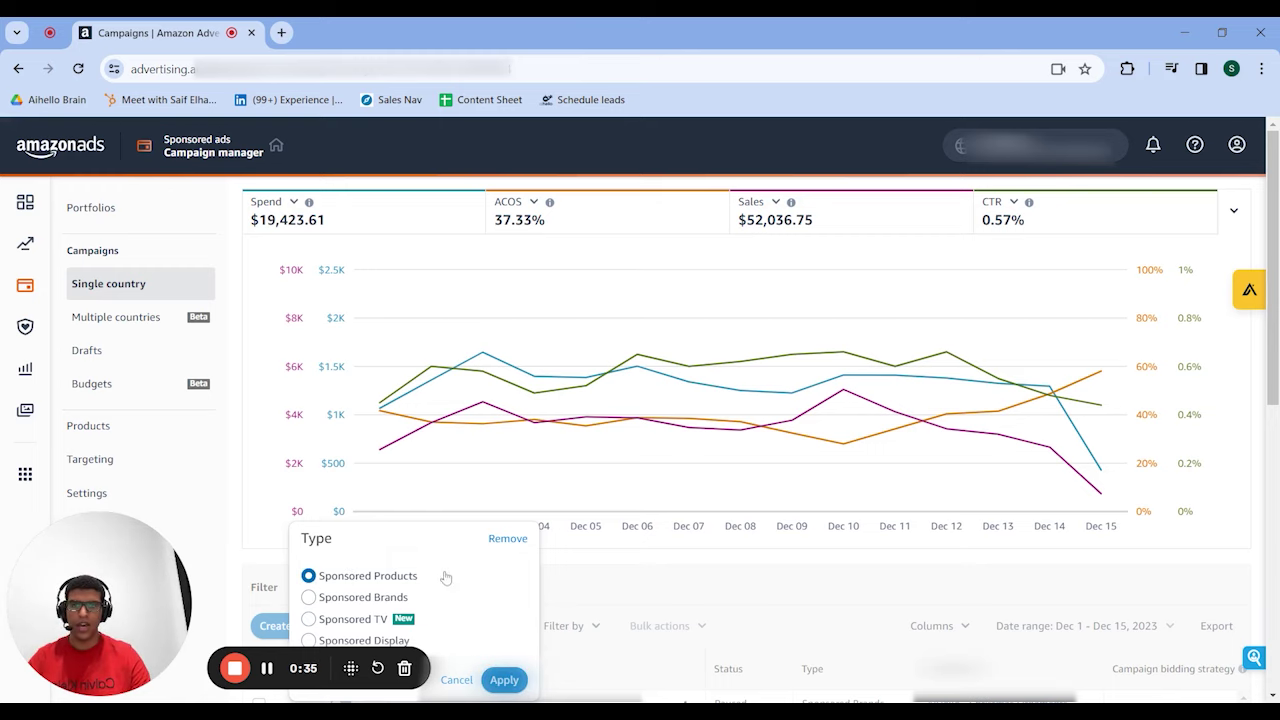
{"action": "mouse_move", "coordinate": [858, 300]}
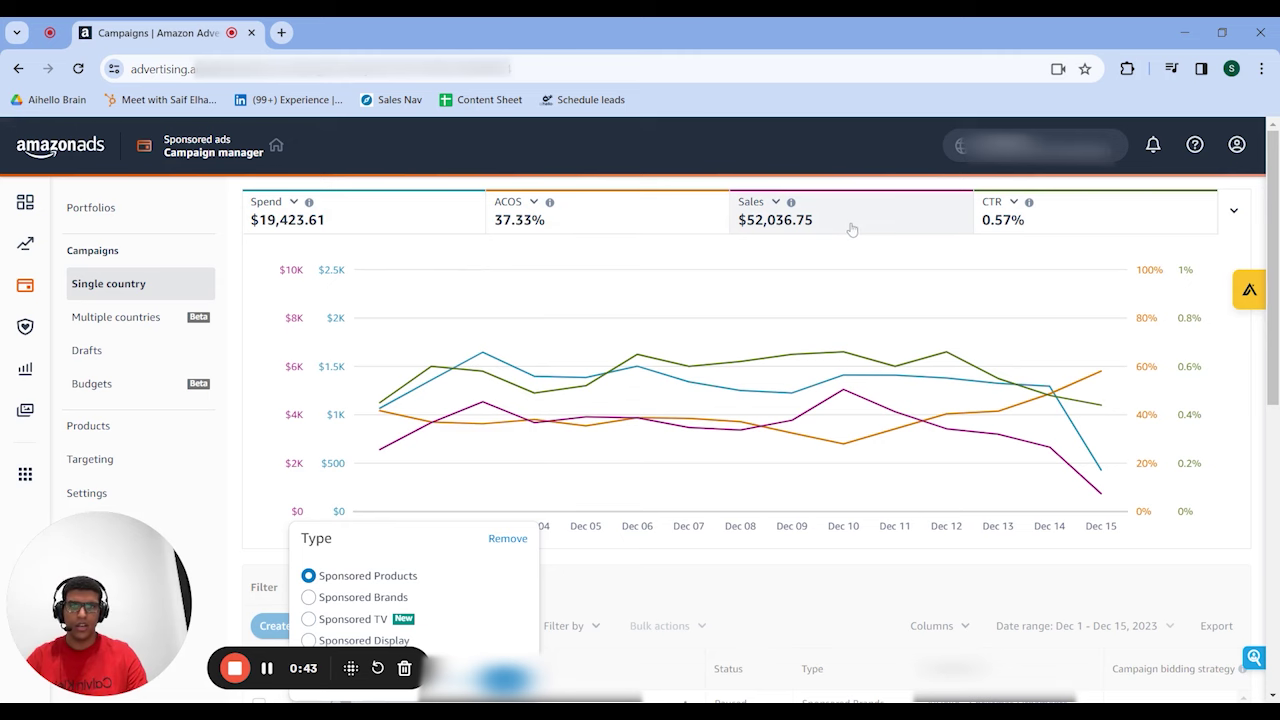
{"action": "scroll", "coordinate": [434, 517], "scroll_direction": "down", "scroll_amount": 1}
{"action": "scroll", "coordinate": [437, 521], "scroll_direction": "up", "scroll_amount": 1}
{"action": "scroll", "coordinate": [559, 597], "scroll_direction": "down", "scroll_amount": 1}
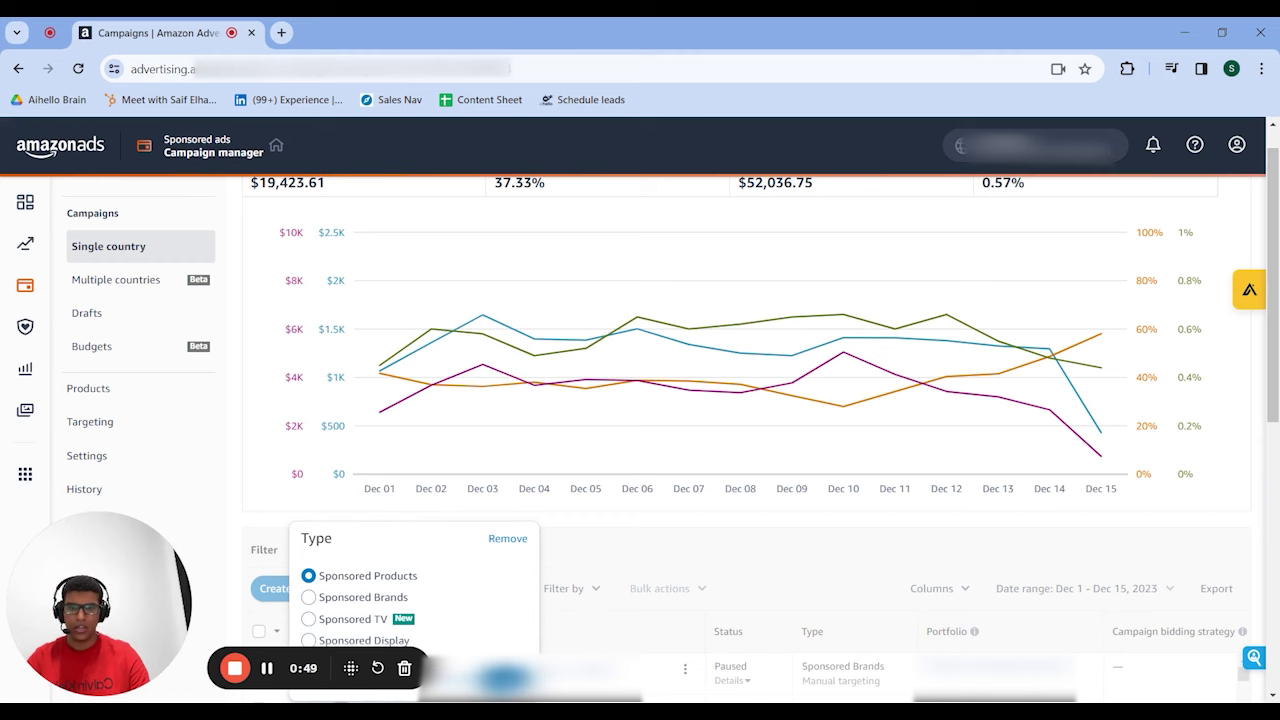
{"action": "left_click", "coordinate": [664, 587]}
{"action": "scroll", "coordinate": [772, 422], "scroll_direction": "up", "scroll_amount": 1}
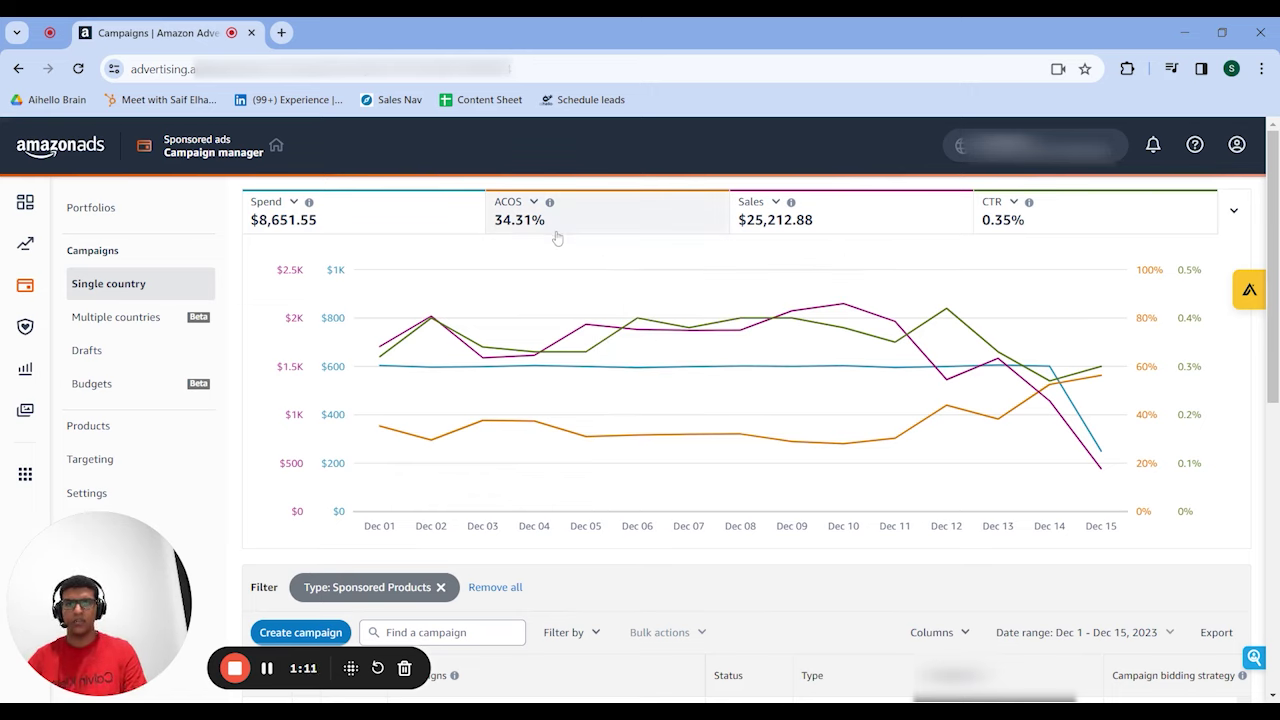
Step: Change the campaign type filter to Sponsored Brands to review the performance of those campaigns
{"action": "mouse_move", "coordinate": [565, 250]}
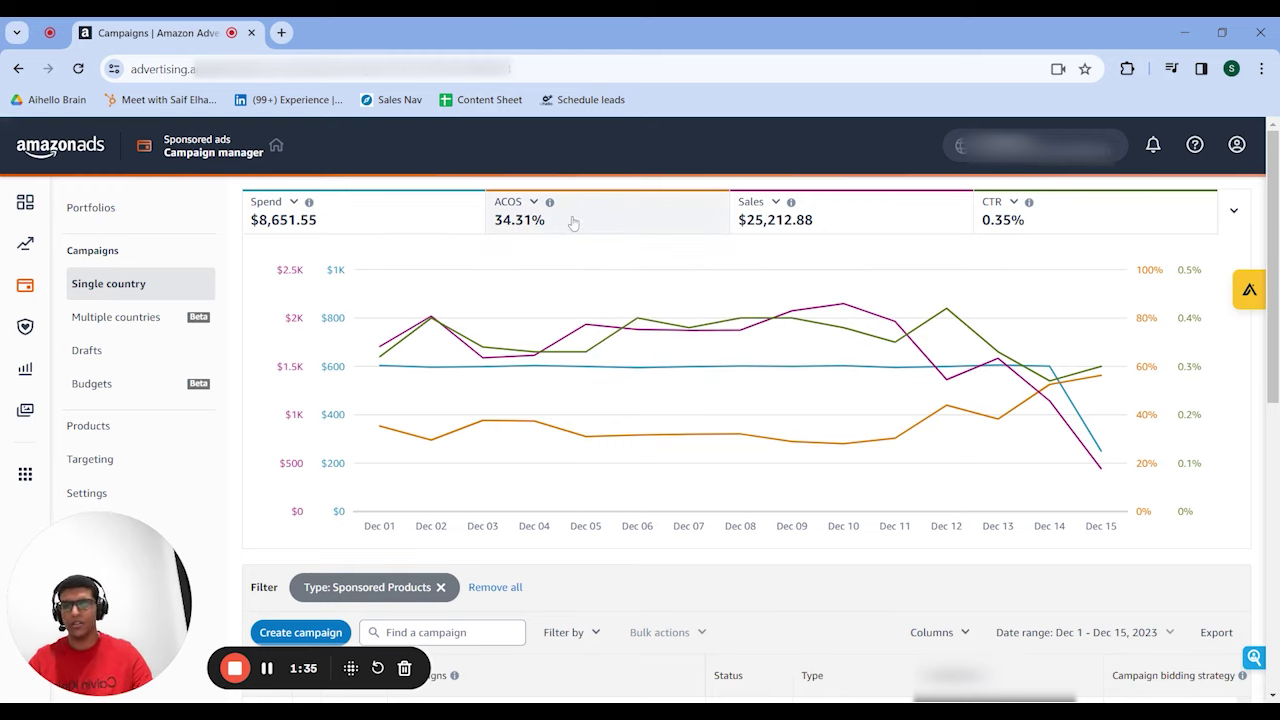
{"action": "left_click", "coordinate": [396, 588]}
{"action": "left_click", "coordinate": [362, 597]}
{"action": "left_click", "coordinate": [504, 680]}
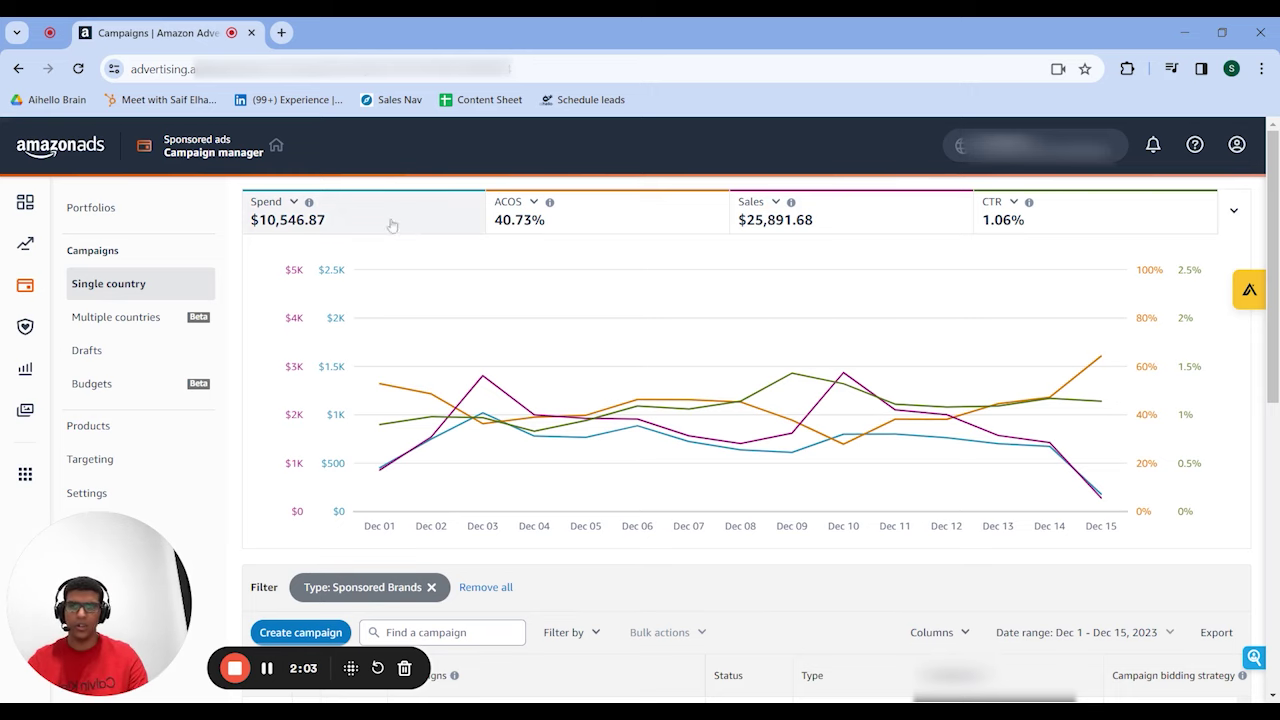
Step: Check the chart's Dec 7 values and change the campaign type filter to Sponsored Display
{"action": "mouse_move", "coordinate": [686, 410]}
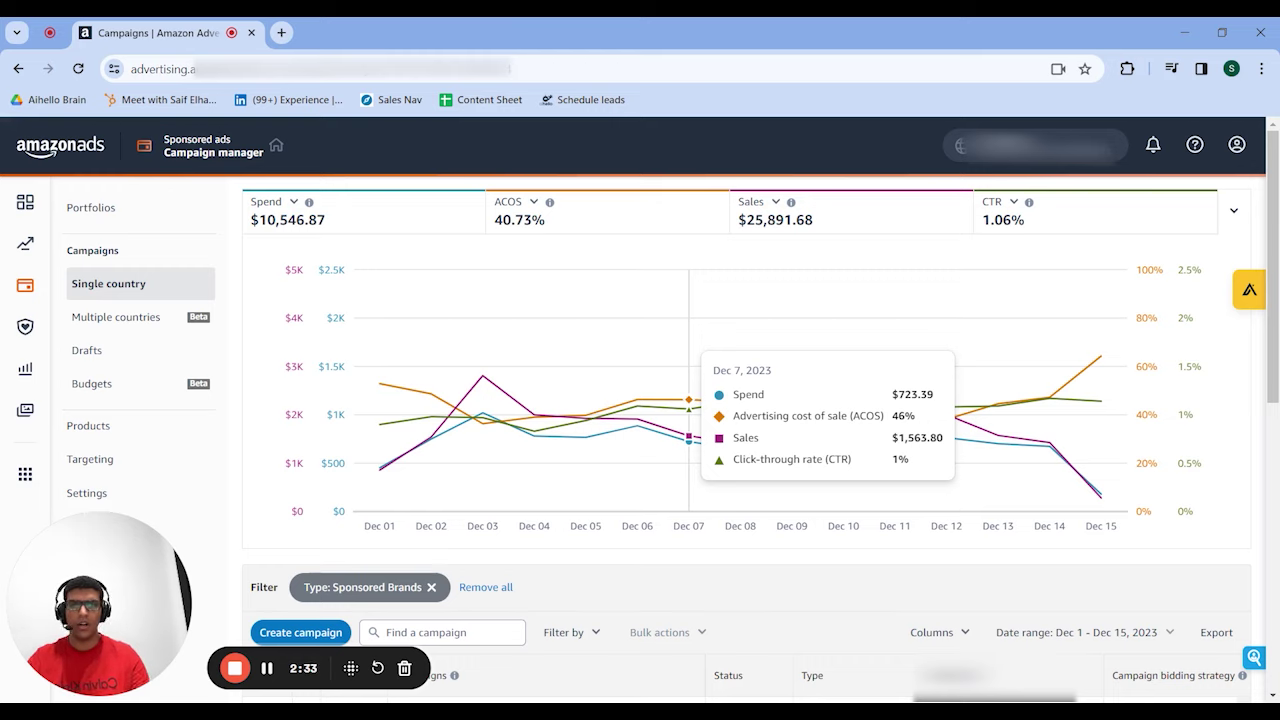
{"action": "left_click", "coordinate": [378, 590]}
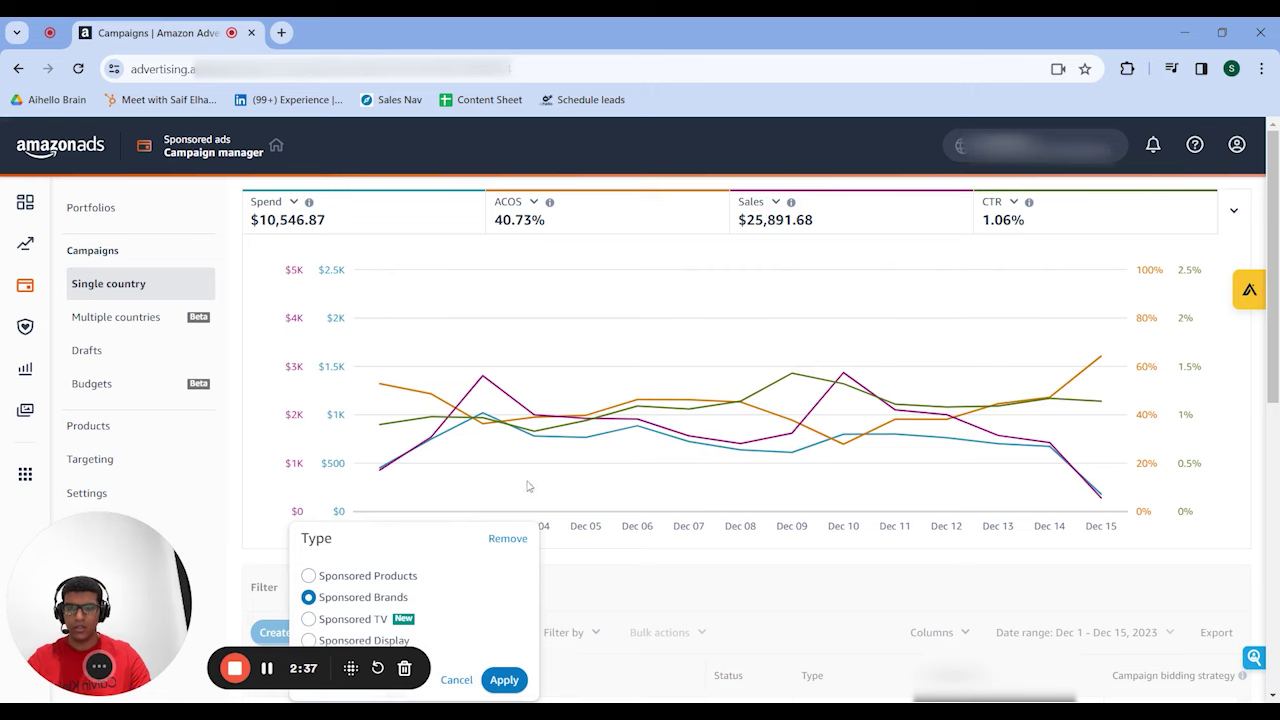
{"action": "left_click", "coordinate": [310, 640]}
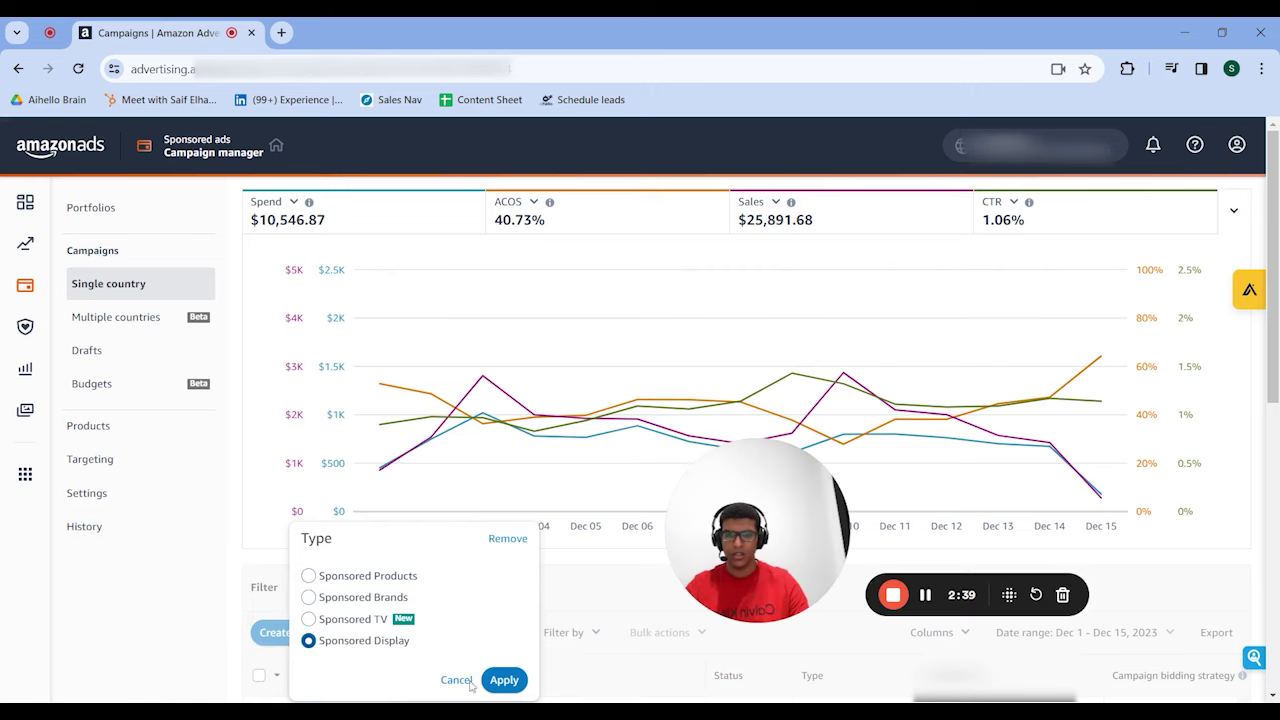
{"action": "left_click", "coordinate": [504, 680]}
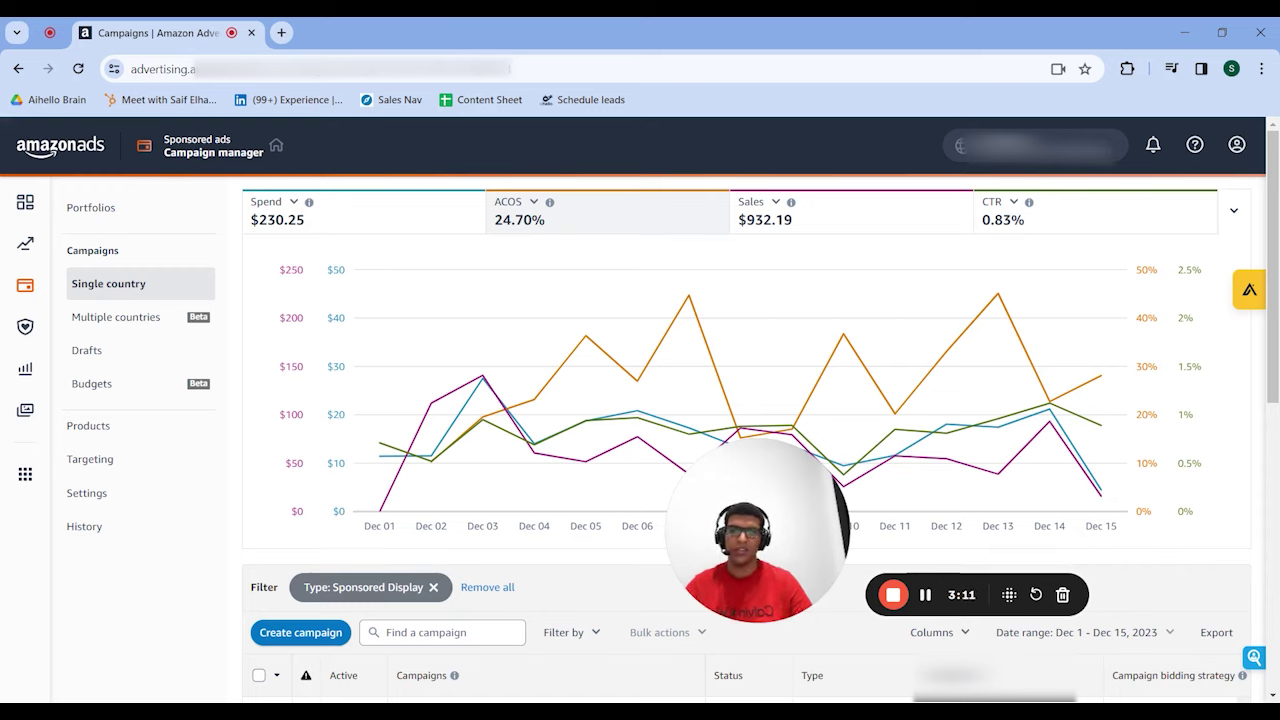
Step: Remove the campaign type filter and filter the campaigns by Manual targeting instead
{"action": "left_click", "coordinate": [433, 587]}
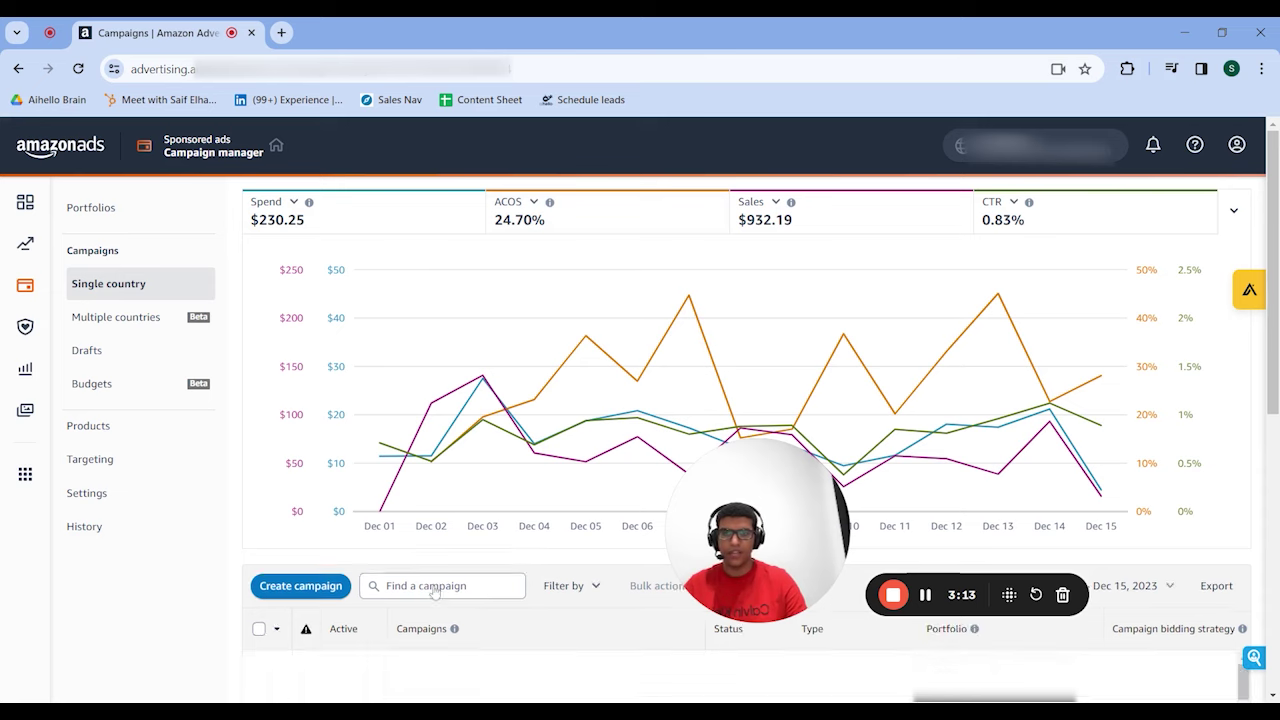
{"action": "left_click", "coordinate": [576, 598]}
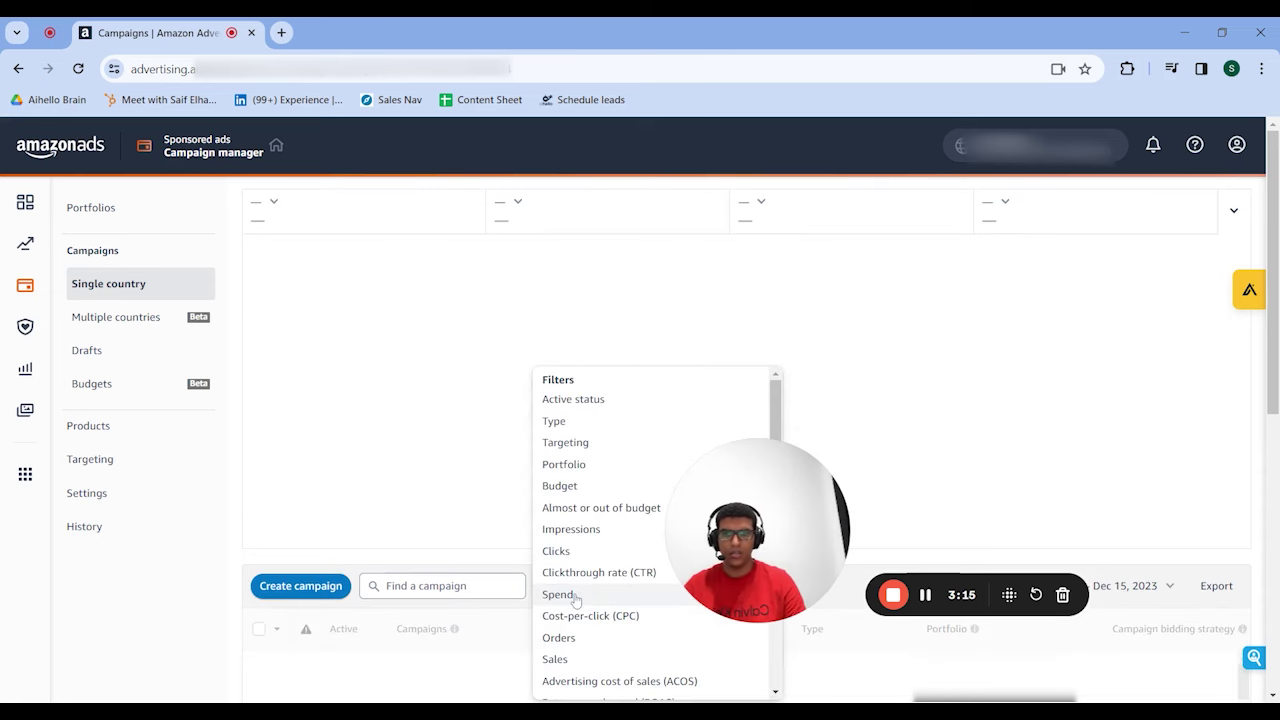
{"action": "left_click", "coordinate": [584, 447]}
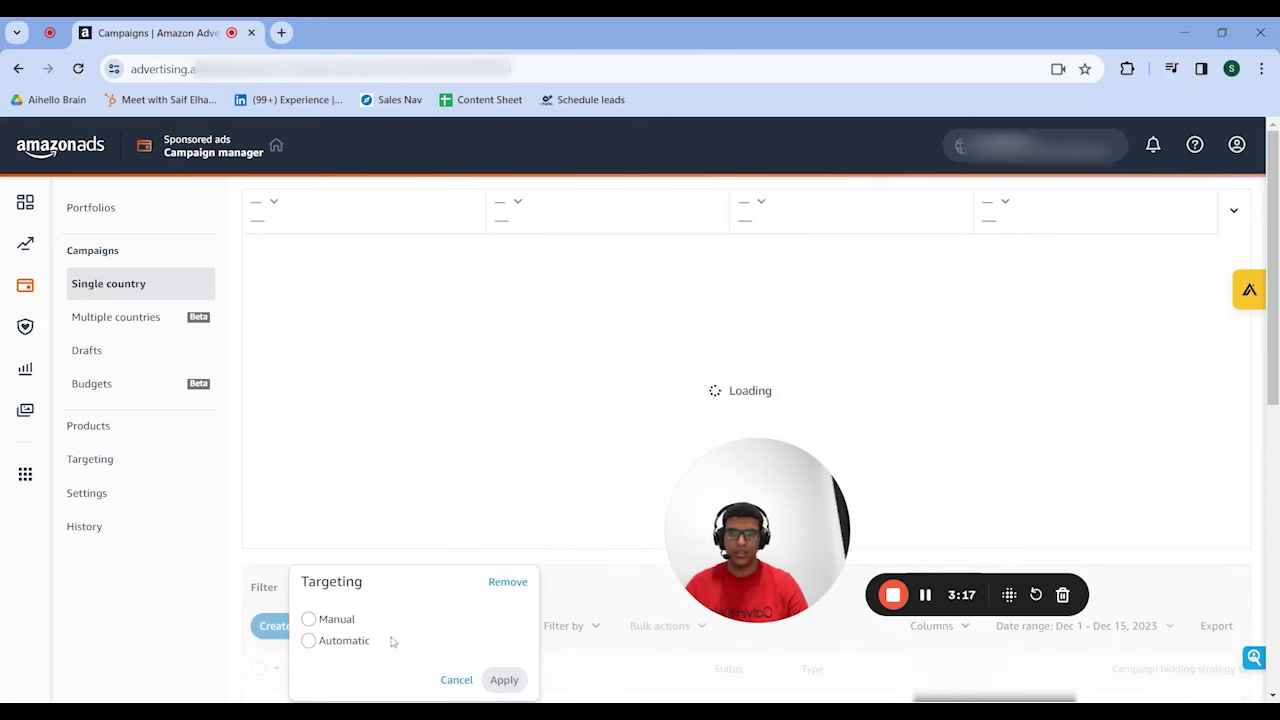
{"action": "left_click", "coordinate": [309, 620]}
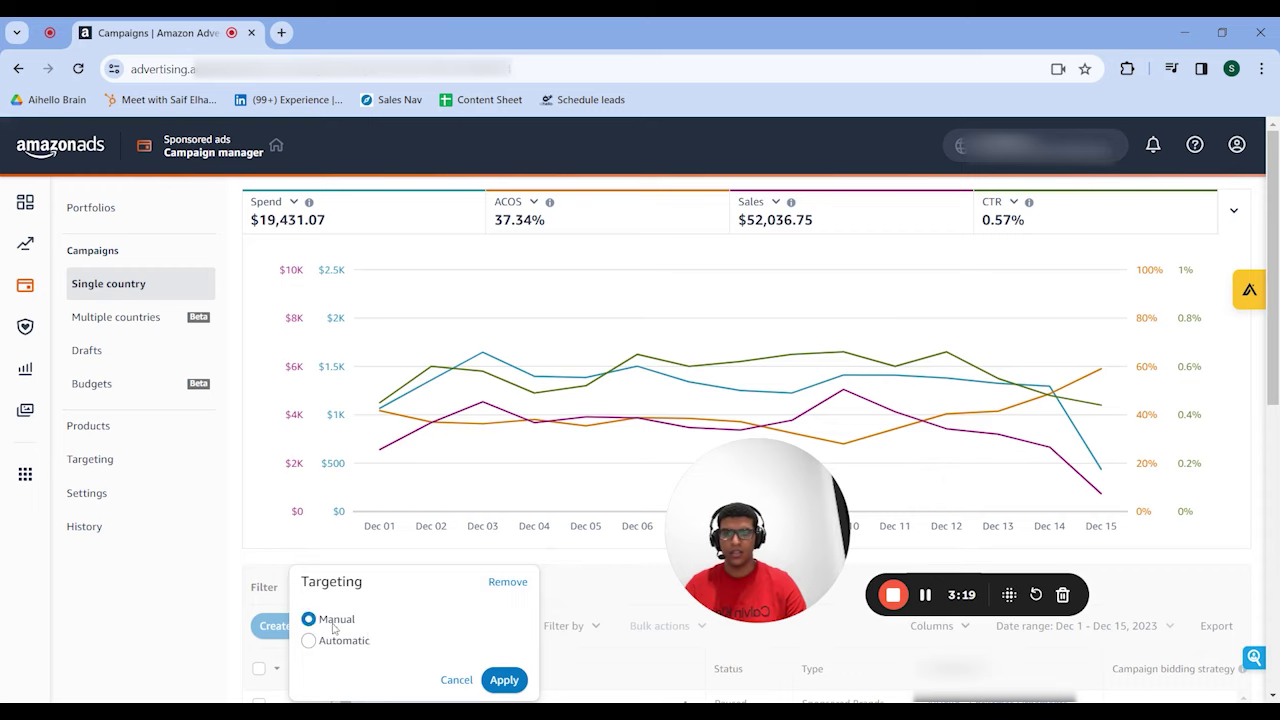
{"action": "left_click", "coordinate": [504, 680]}
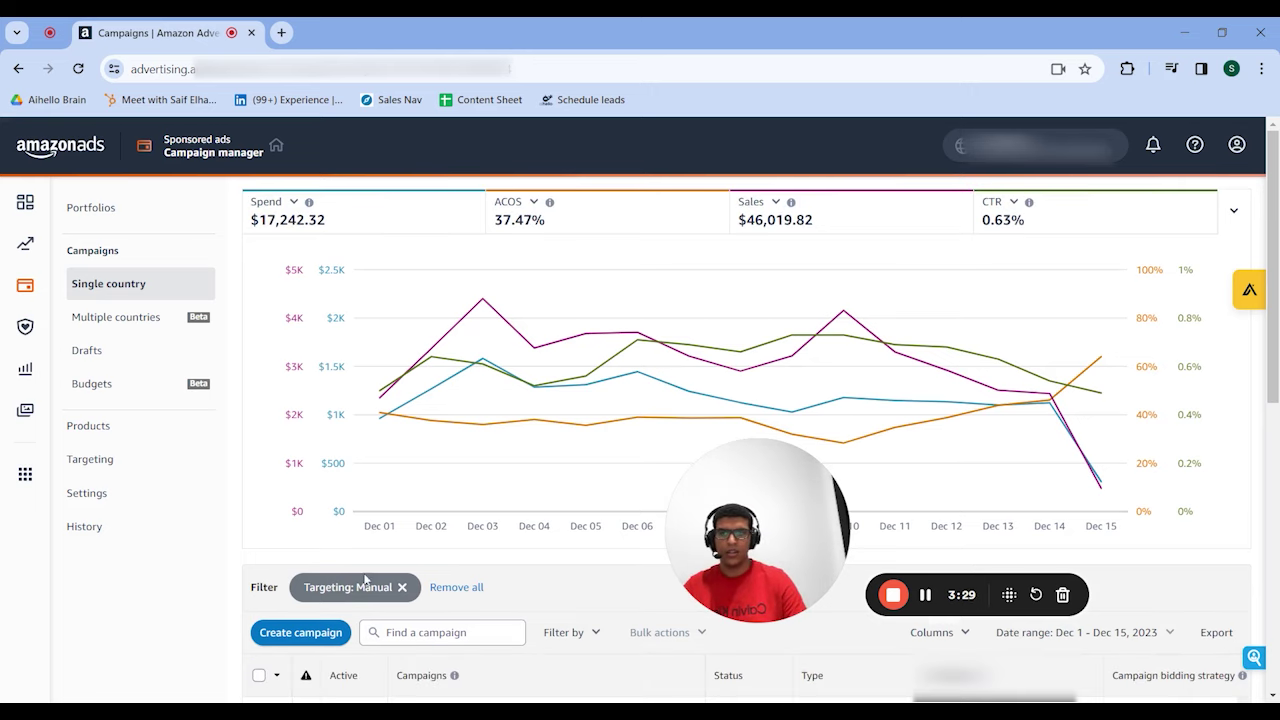
Step: Change the campaigns' targeting filter to Automatic to review the performance of automatic campaigns
{"action": "left_click", "coordinate": [370, 590]}
{"action": "left_click", "coordinate": [343, 645]}
{"action": "left_click", "coordinate": [505, 680]}
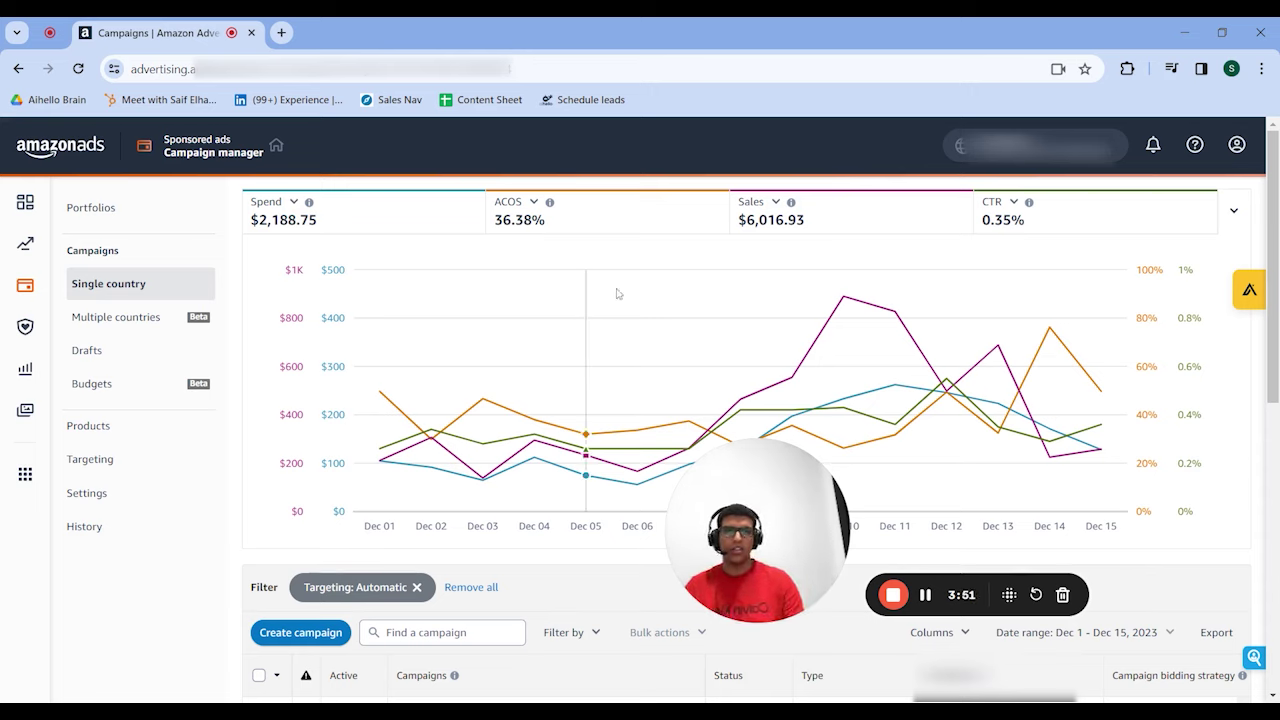
Step: Open the Targeting page and select Exact keywords in a new targeting type filter
{"action": "mouse_move", "coordinate": [615, 290]}
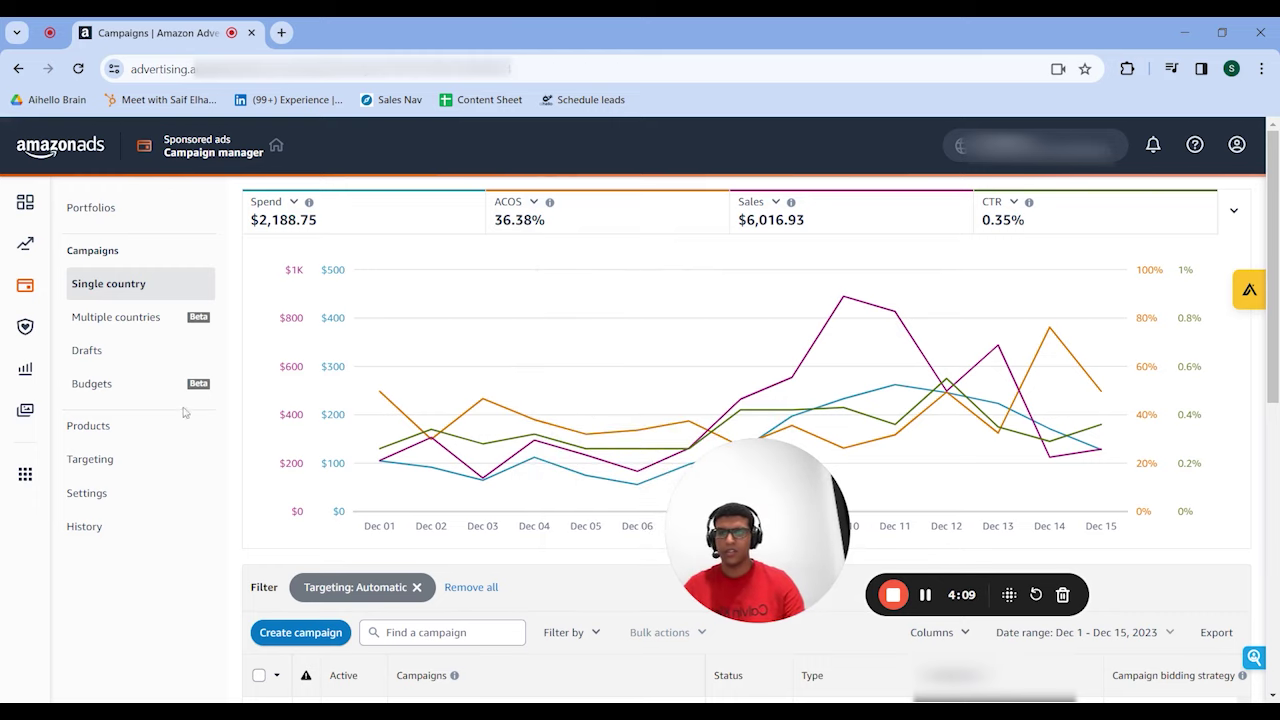
{"action": "left_click", "coordinate": [100, 460]}
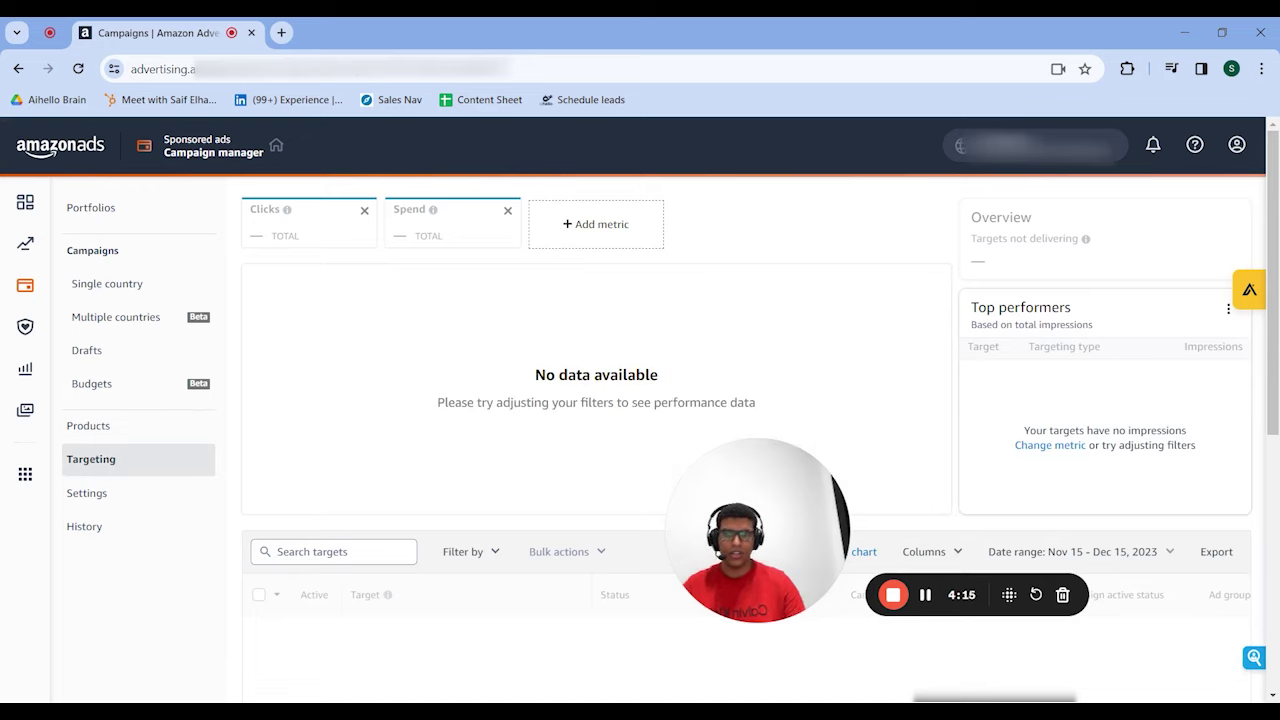
{"action": "left_click", "coordinate": [463, 551]}
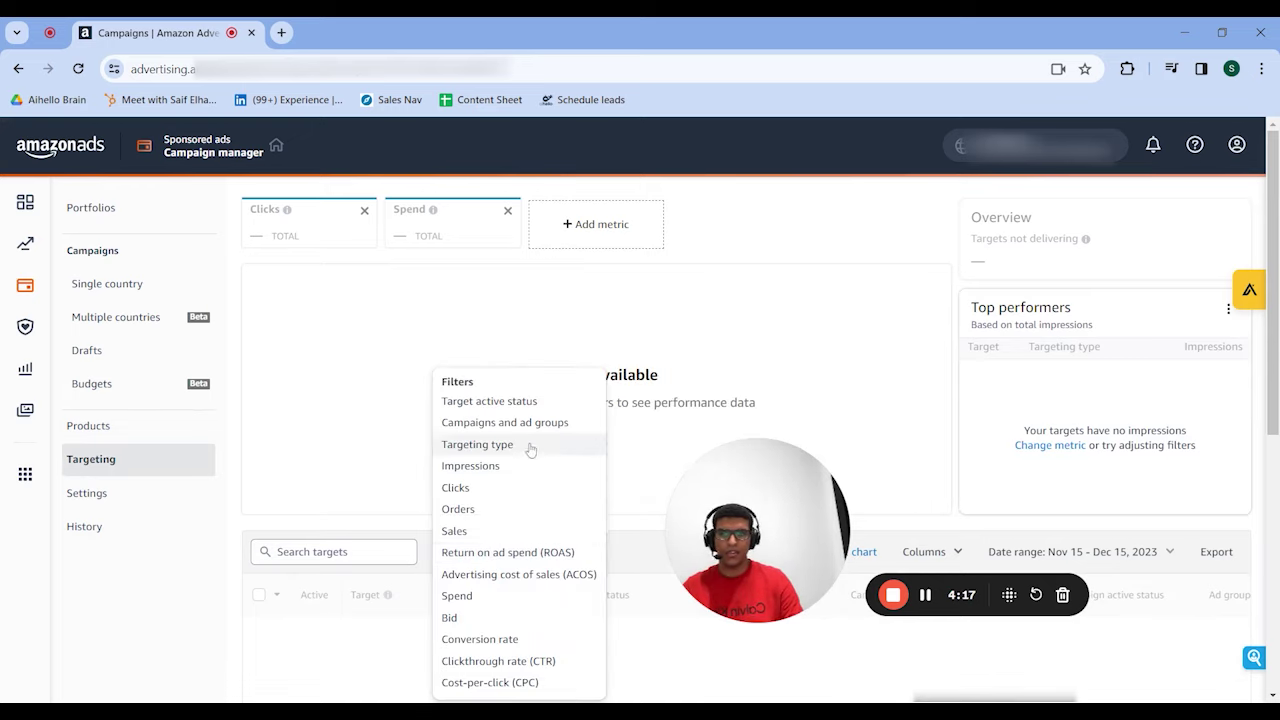
{"action": "left_click", "coordinate": [477, 455]}
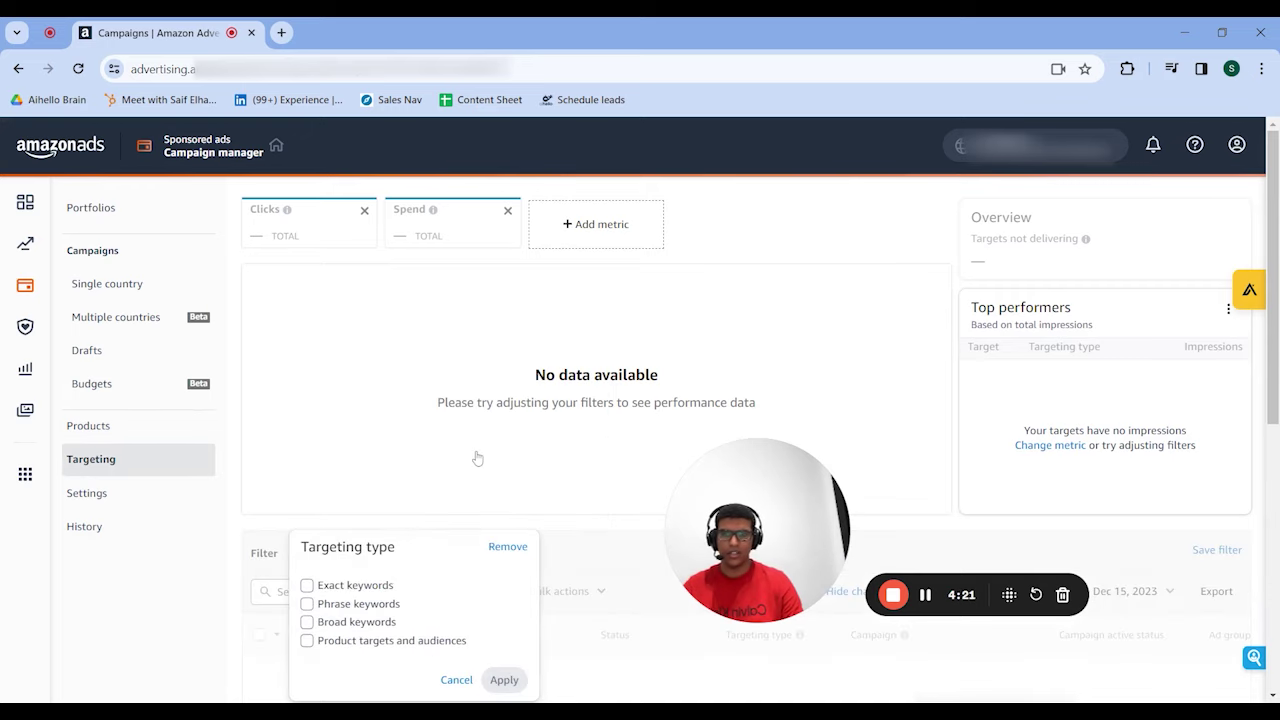
{"action": "left_click", "coordinate": [380, 590]}
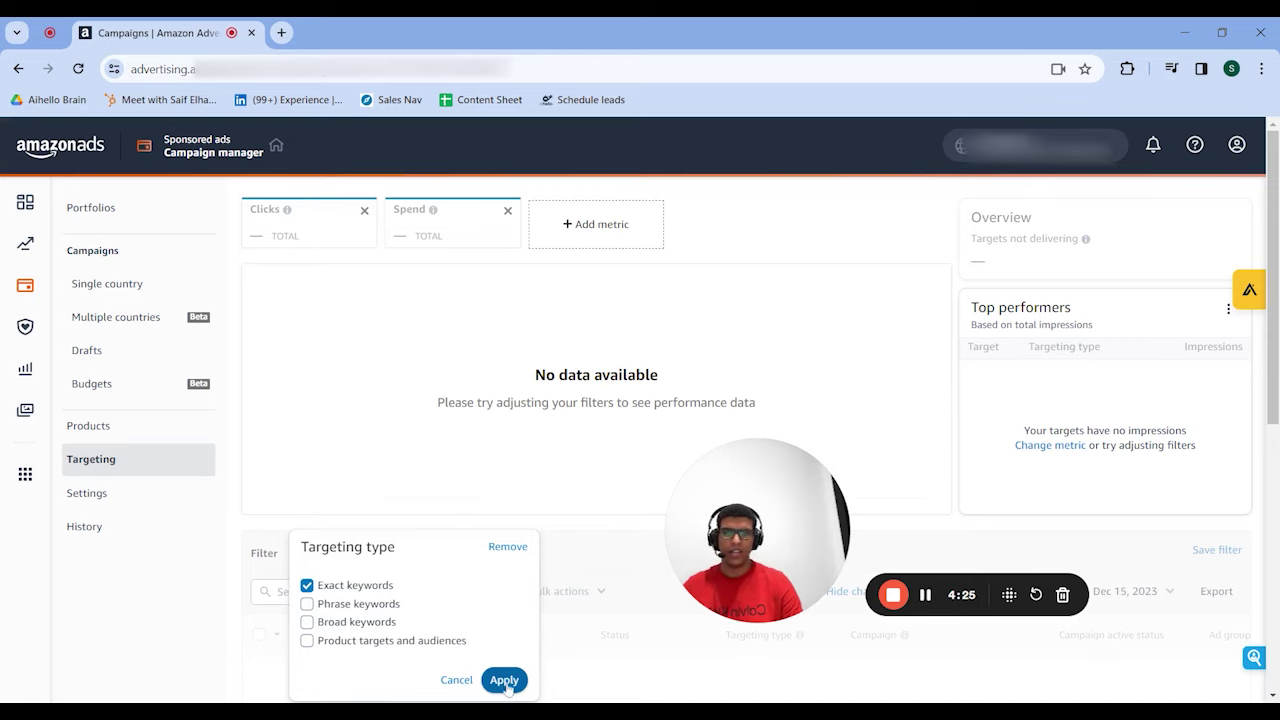
Step: Switch the targeting type selection from Exact keywords to Phrase keywords, and on to Broad keywords
{"action": "left_click", "coordinate": [307, 604]}
{"action": "left_click", "coordinate": [307, 585]}
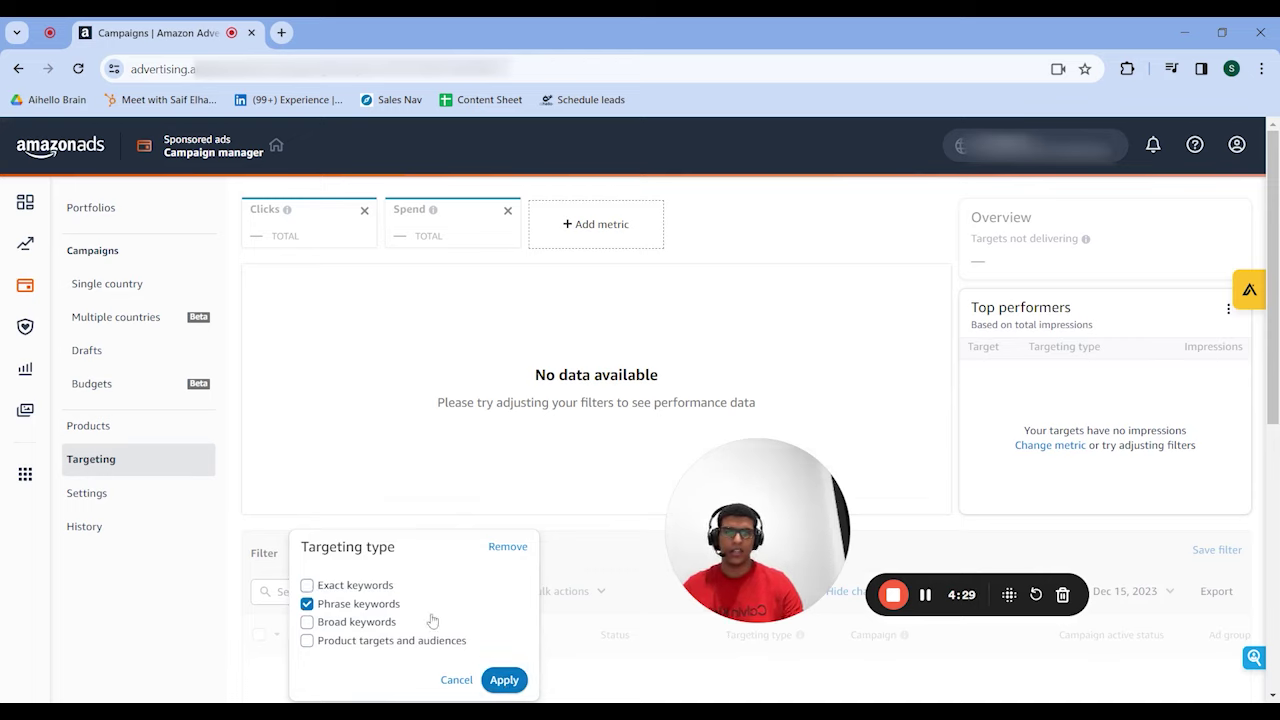
{"action": "left_click", "coordinate": [307, 622]}
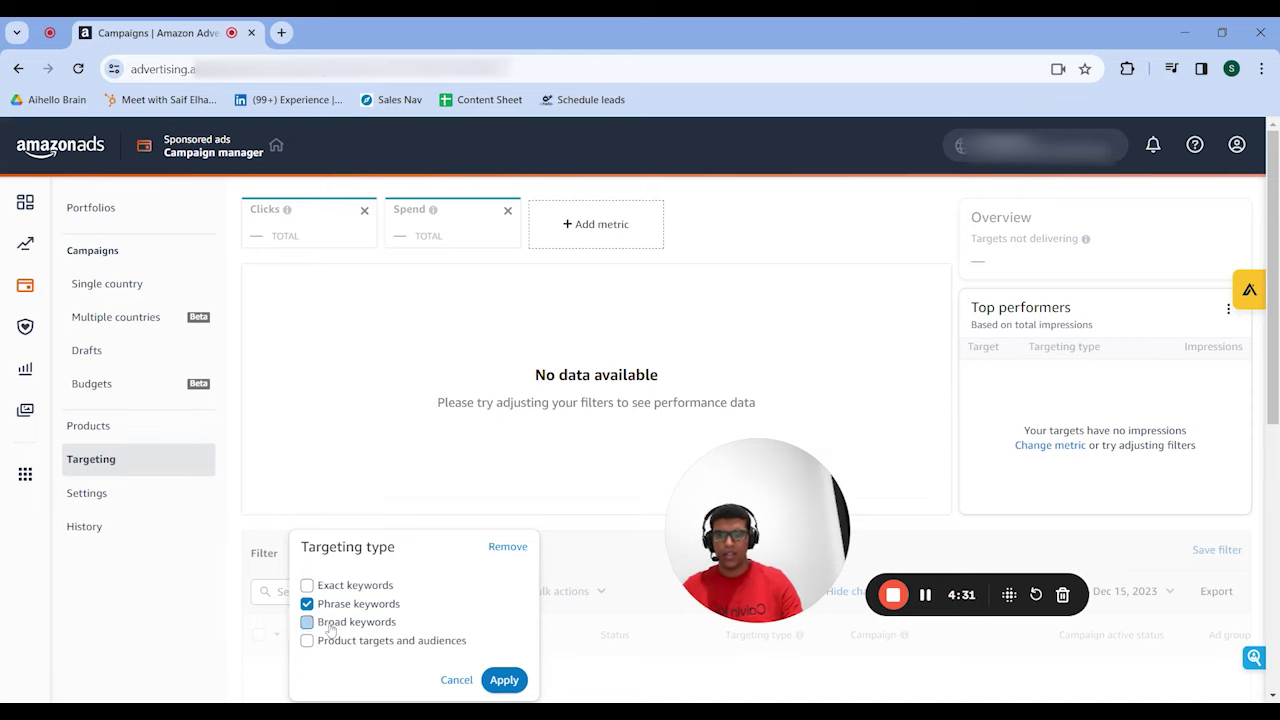
{"action": "left_click", "coordinate": [307, 604]}
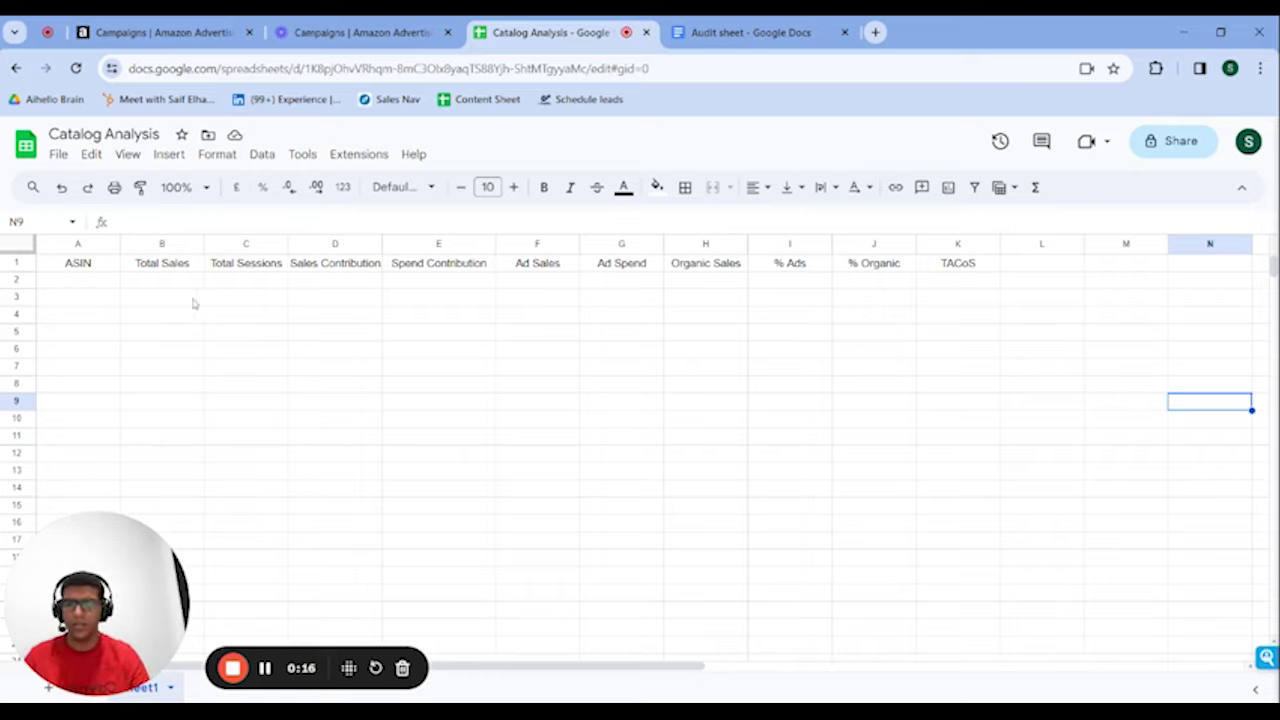
Step: Go through the Catalog Analysis spreadsheet in Google Sheets column by column, from ASIN in column A to TACoS in column K
{"action": "left_click", "coordinate": [88, 246]}
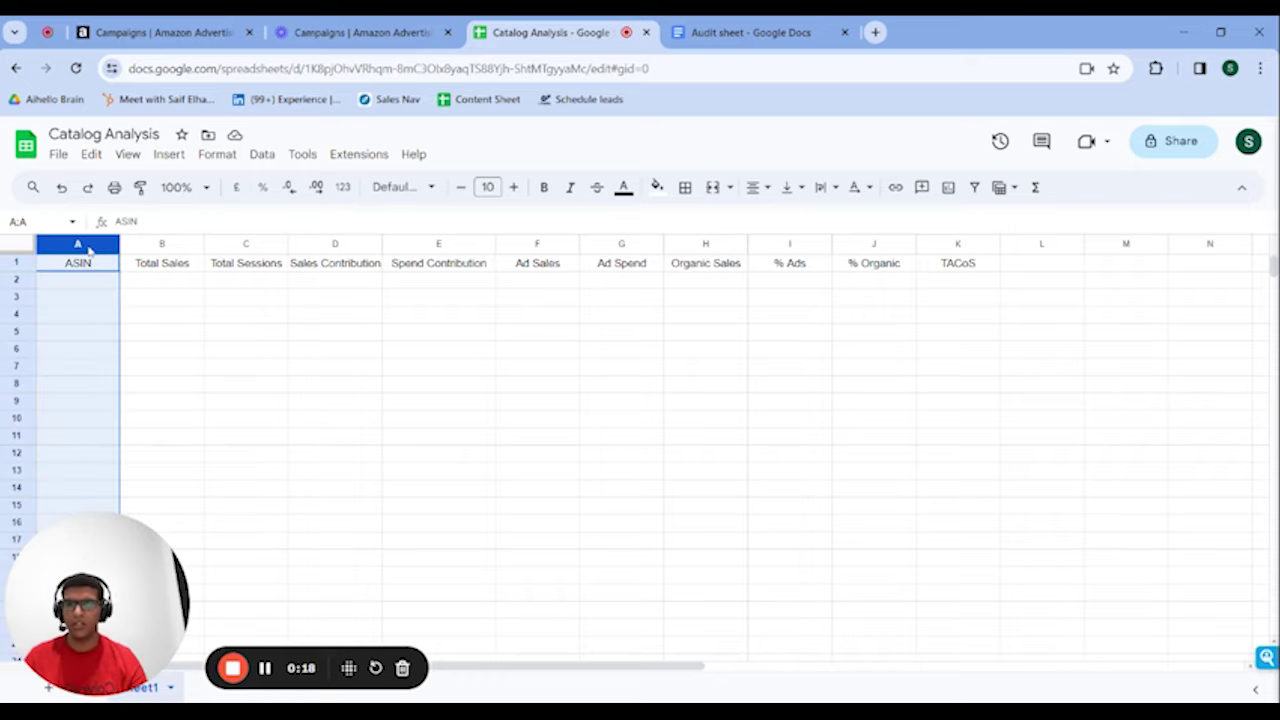
{"action": "left_click", "coordinate": [175, 244]}
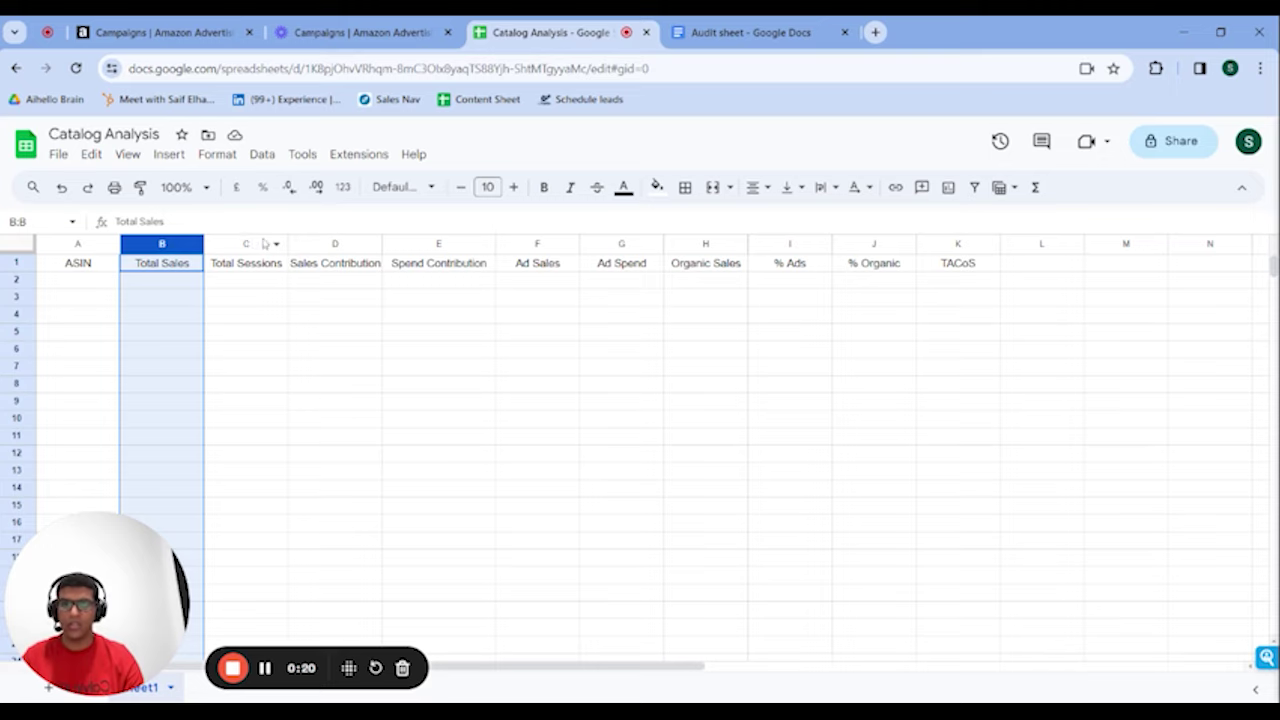
{"action": "left_click", "coordinate": [262, 244]}
{"action": "left_click", "coordinate": [332, 243]}
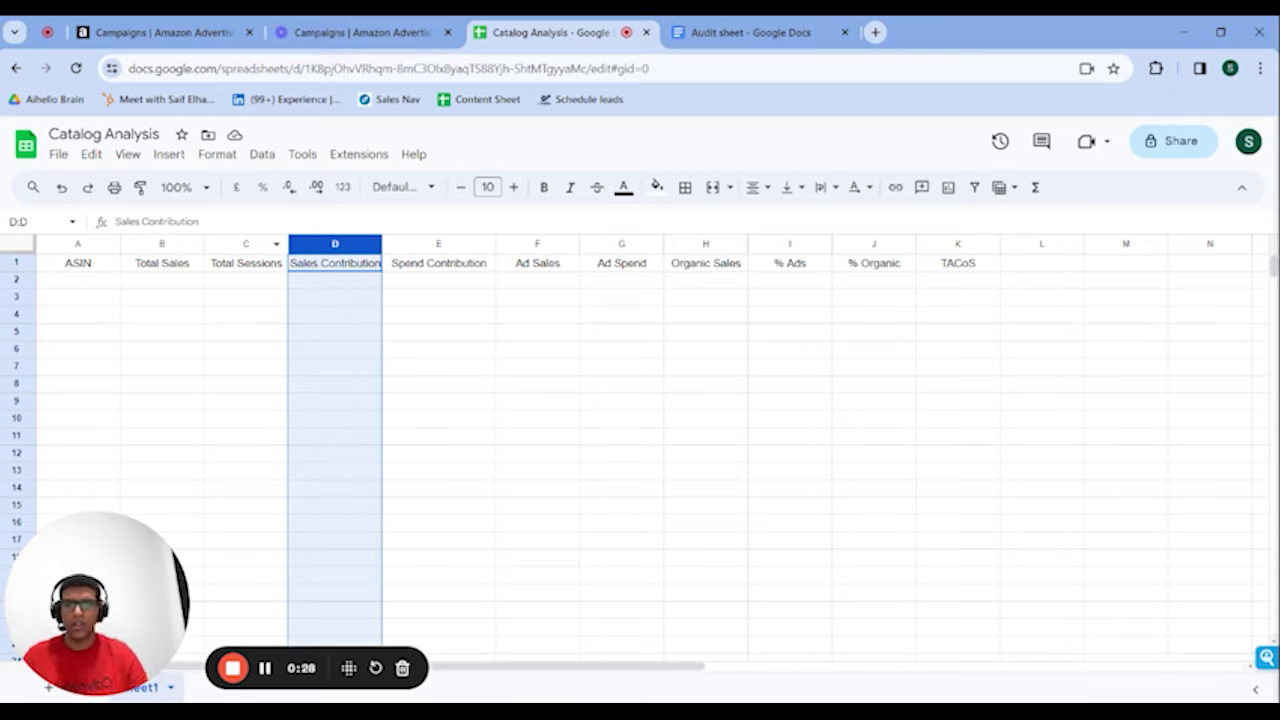
{"action": "left_click", "coordinate": [432, 245]}
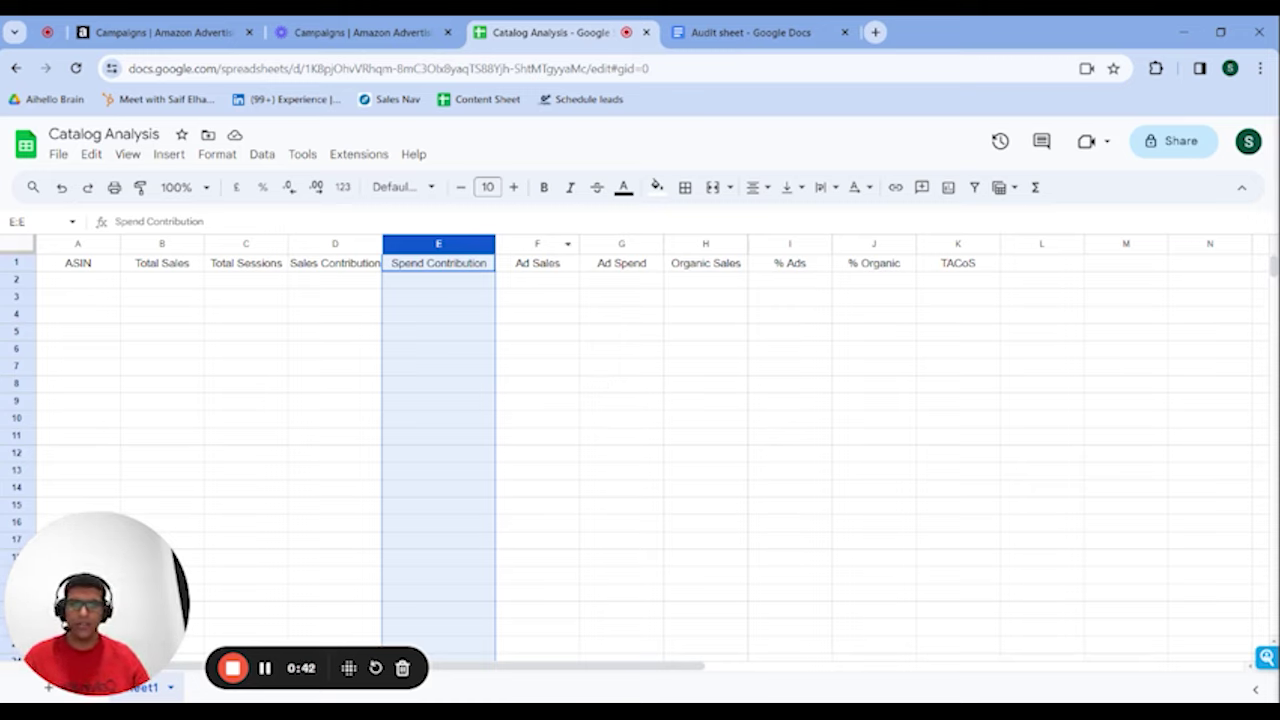
{"action": "left_click", "coordinate": [548, 245]}
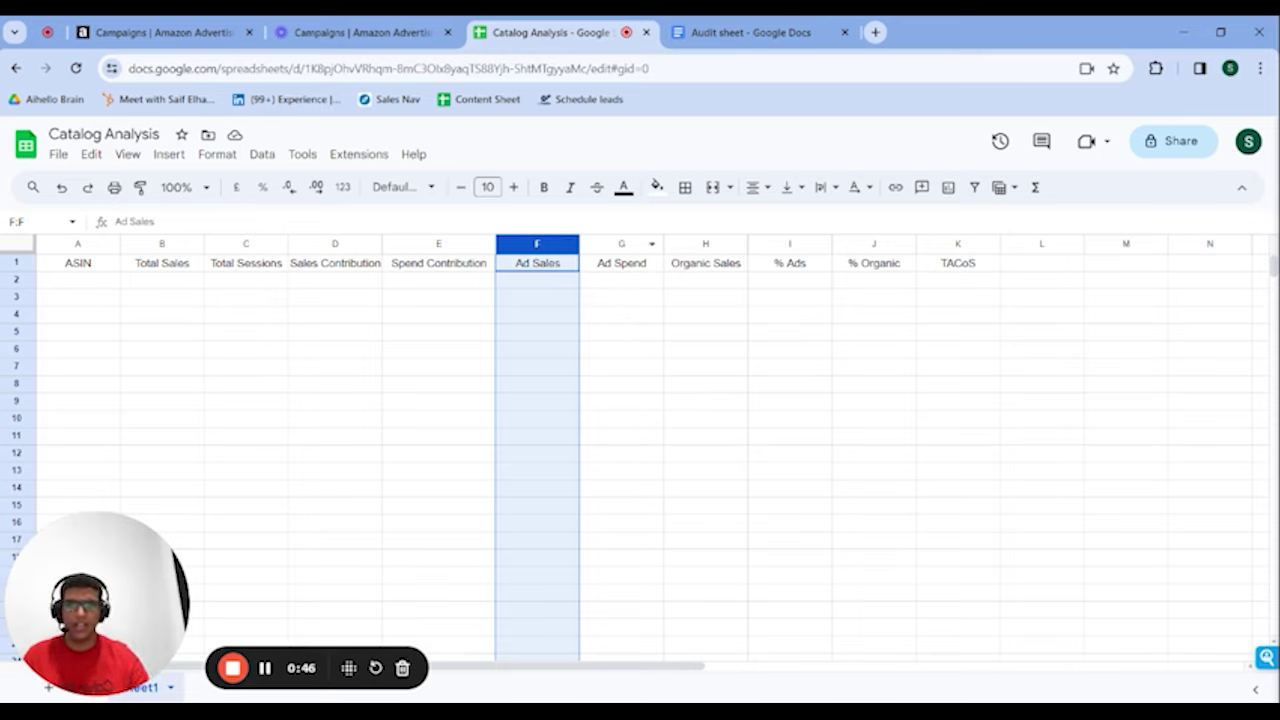
{"action": "left_click", "coordinate": [636, 246]}
{"action": "left_click", "coordinate": [724, 246]}
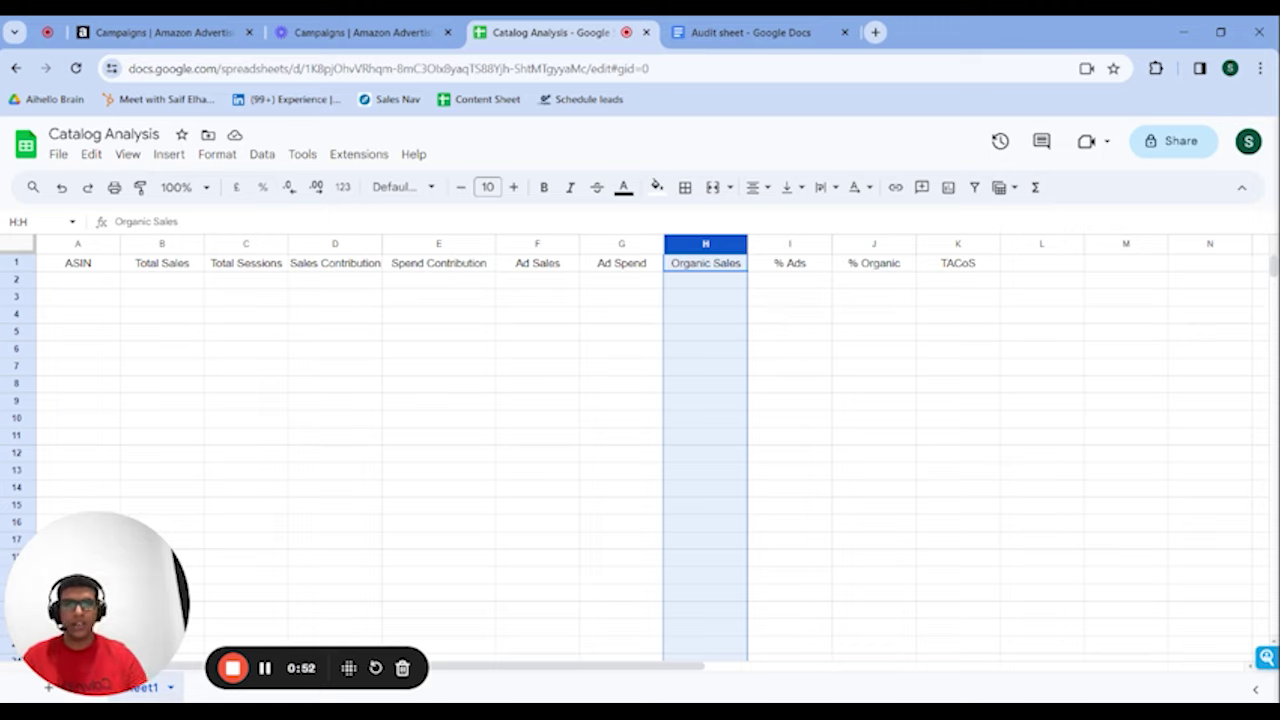
{"action": "left_click", "coordinate": [791, 244]}
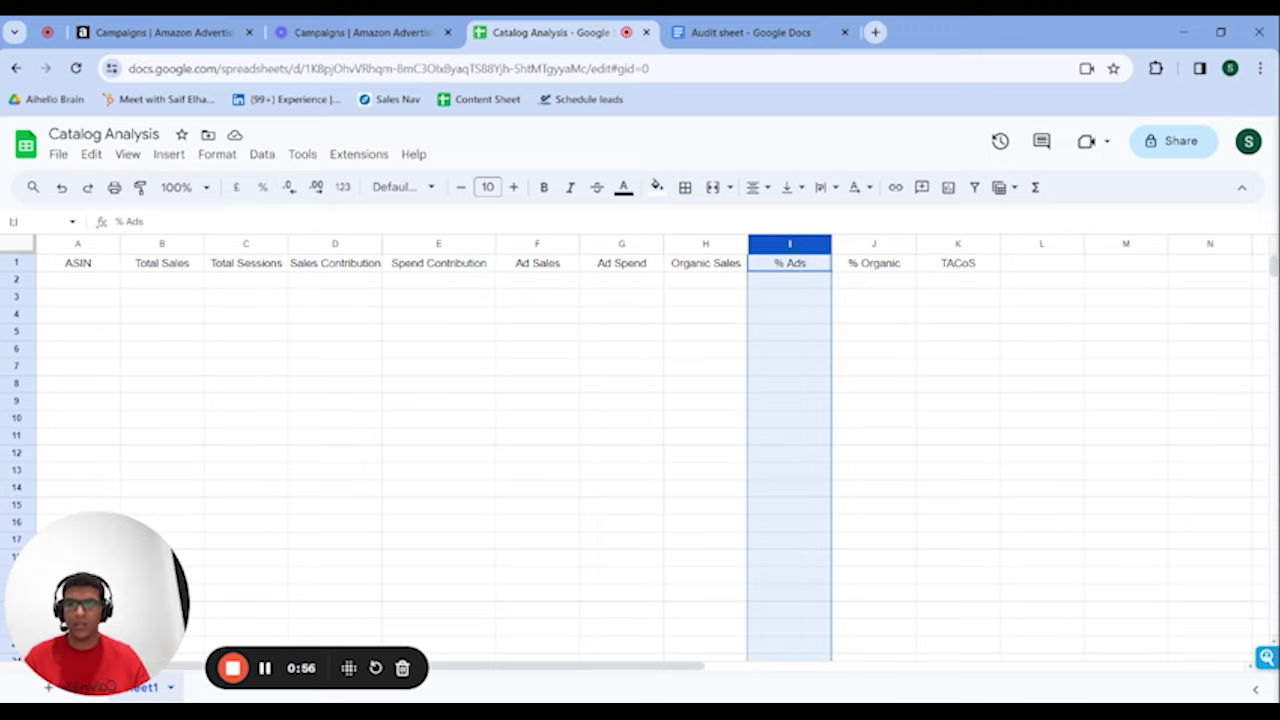
{"action": "left_click", "coordinate": [872, 245]}
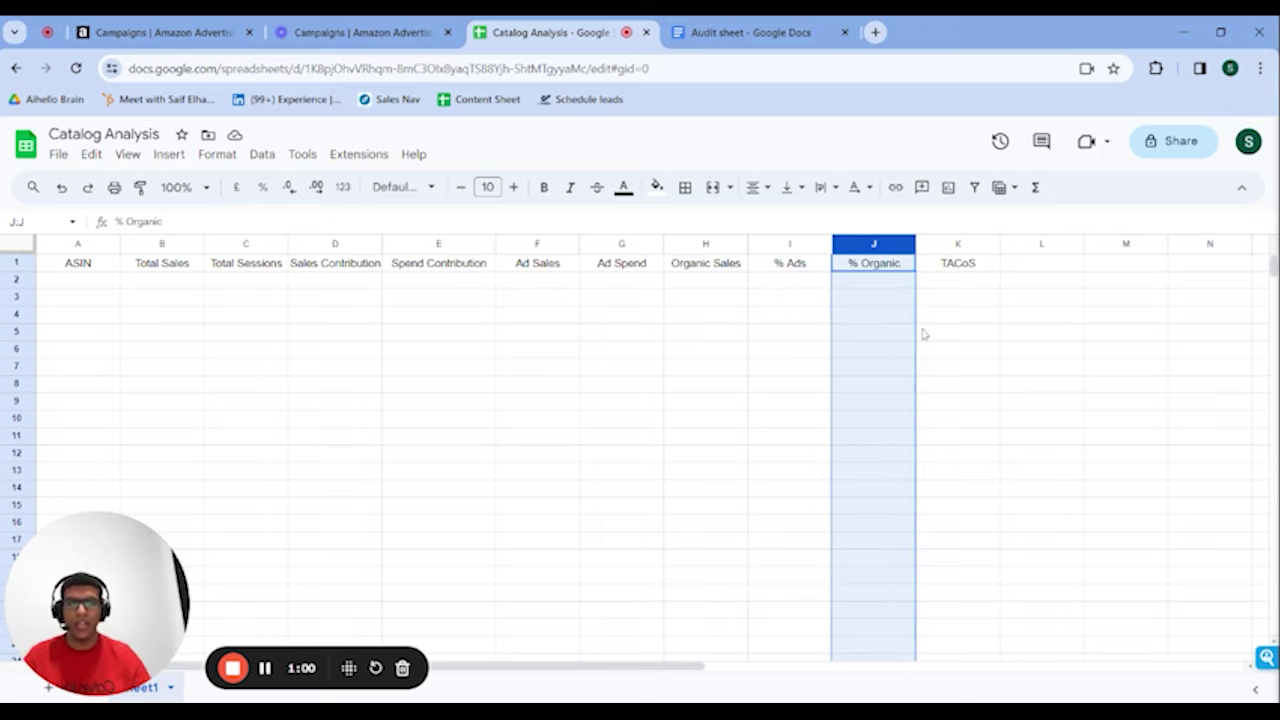
{"action": "left_click", "coordinate": [965, 244]}
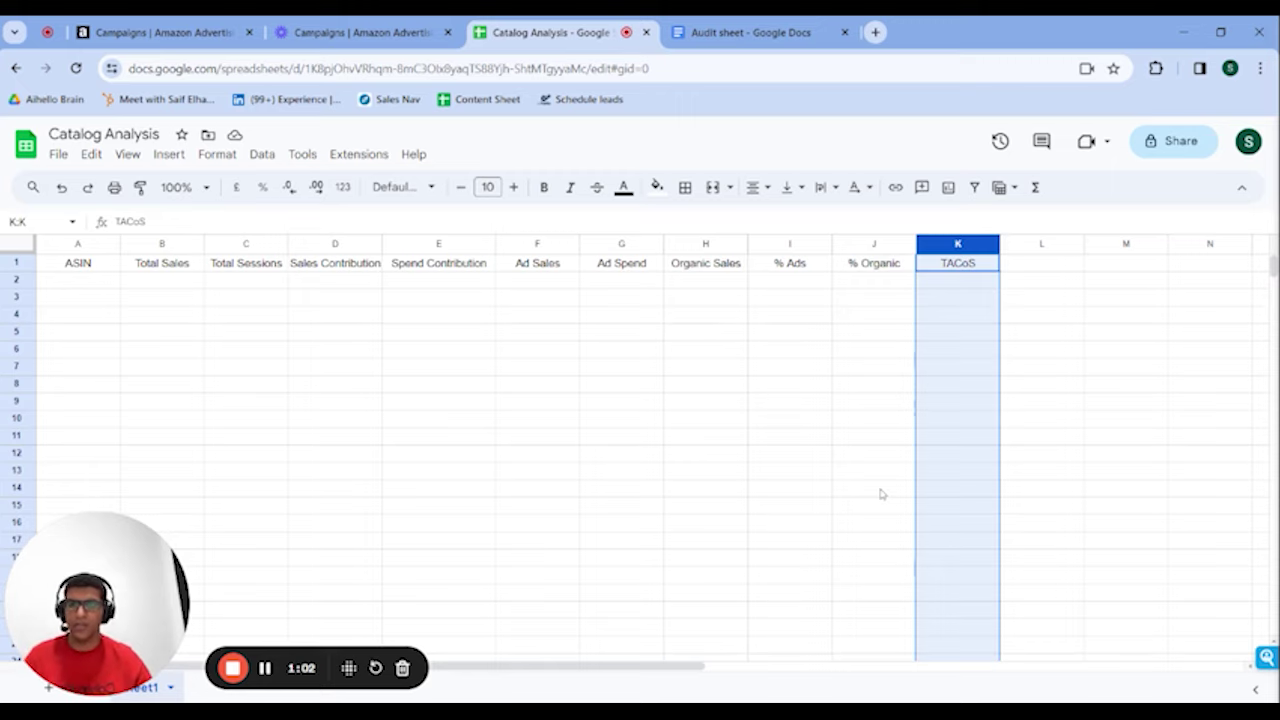
{"action": "left_click", "coordinate": [372, 284]}
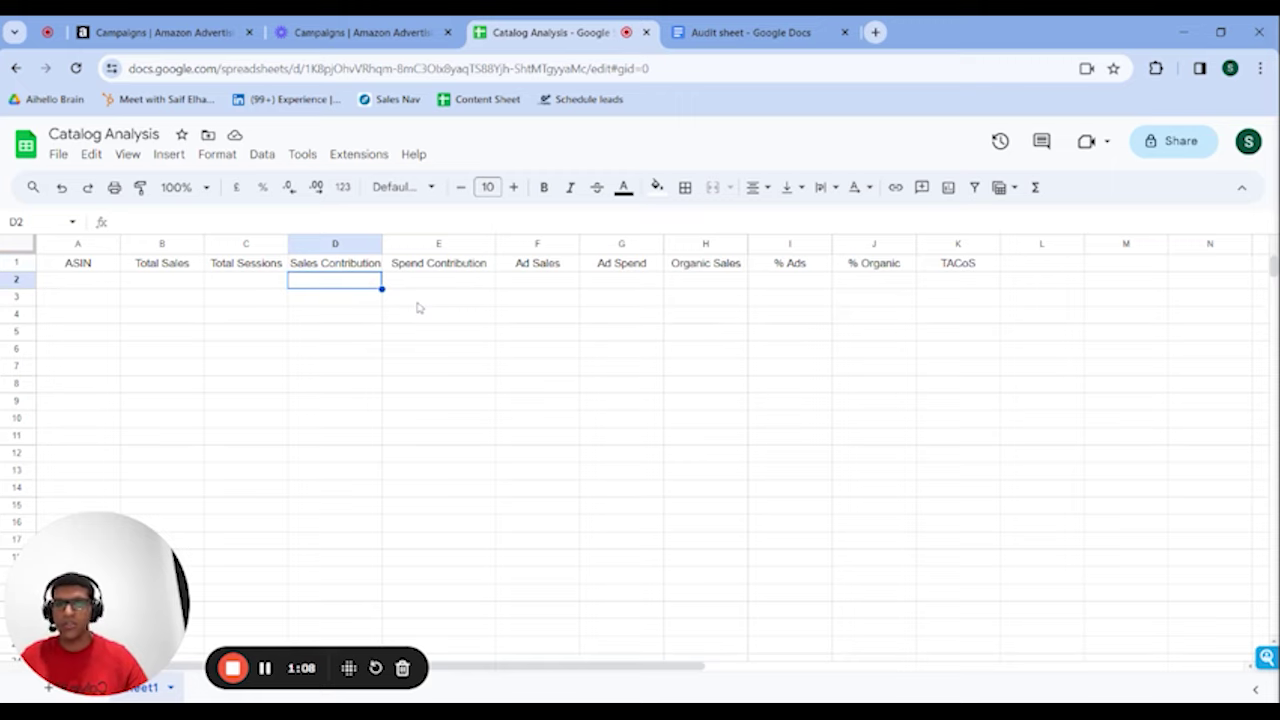
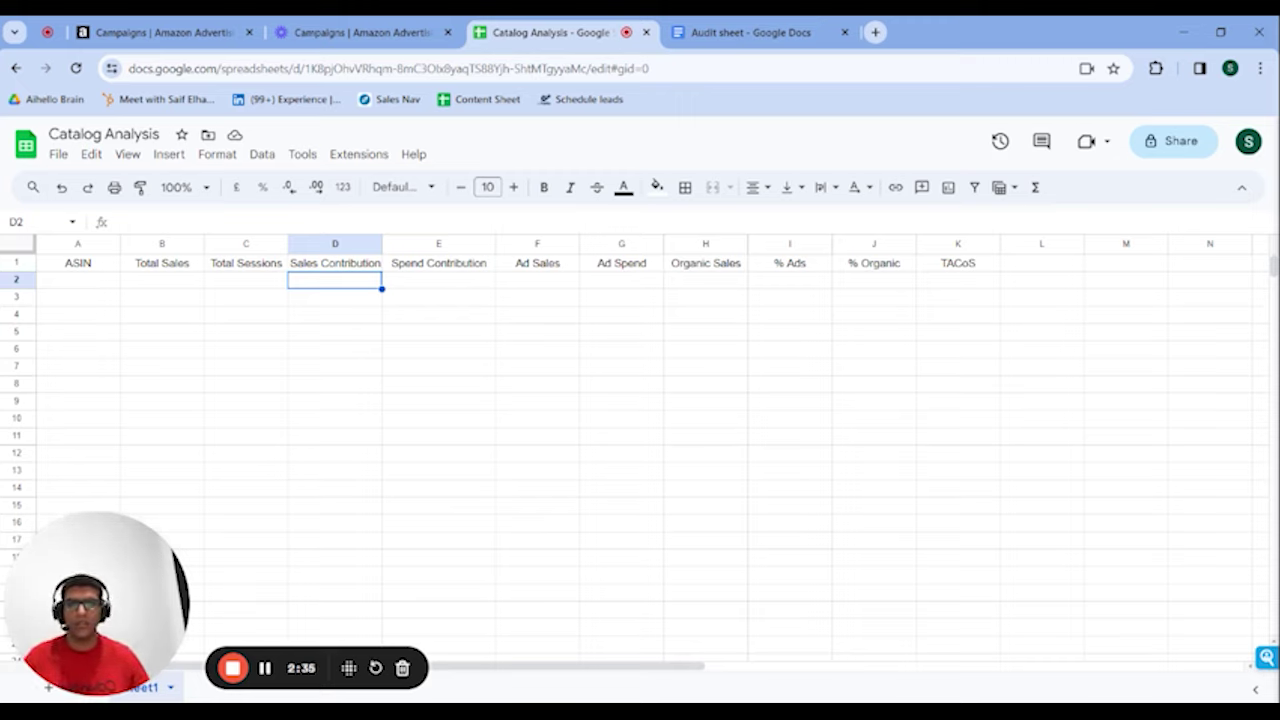
{"action": "left_click", "coordinate": [801, 290]}
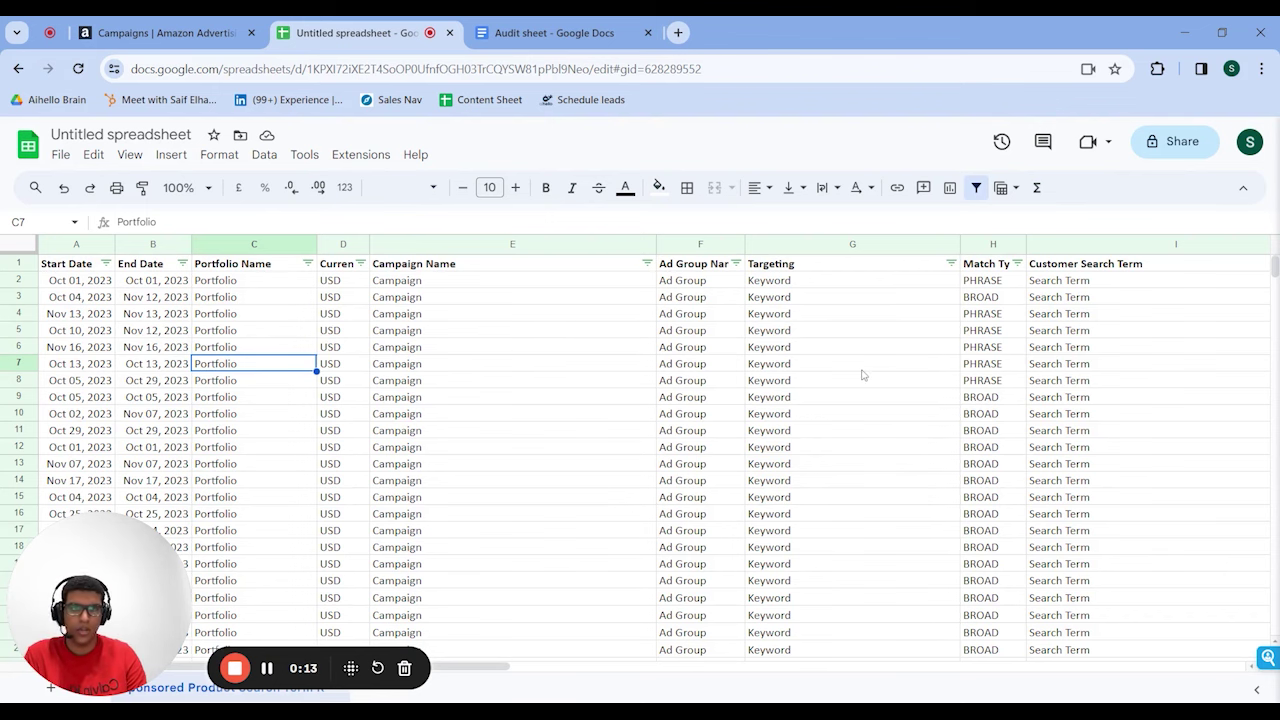
Step: Filter the 7 Day Total Orders column in the Sponsored Product Search Term sheet to exclude the value 0
{"action": "scroll", "coordinate": [862, 375], "scroll_direction": "right", "scroll_amount": 5}
{"action": "scroll", "coordinate": [862, 375], "scroll_direction": "right", "scroll_amount": 5}
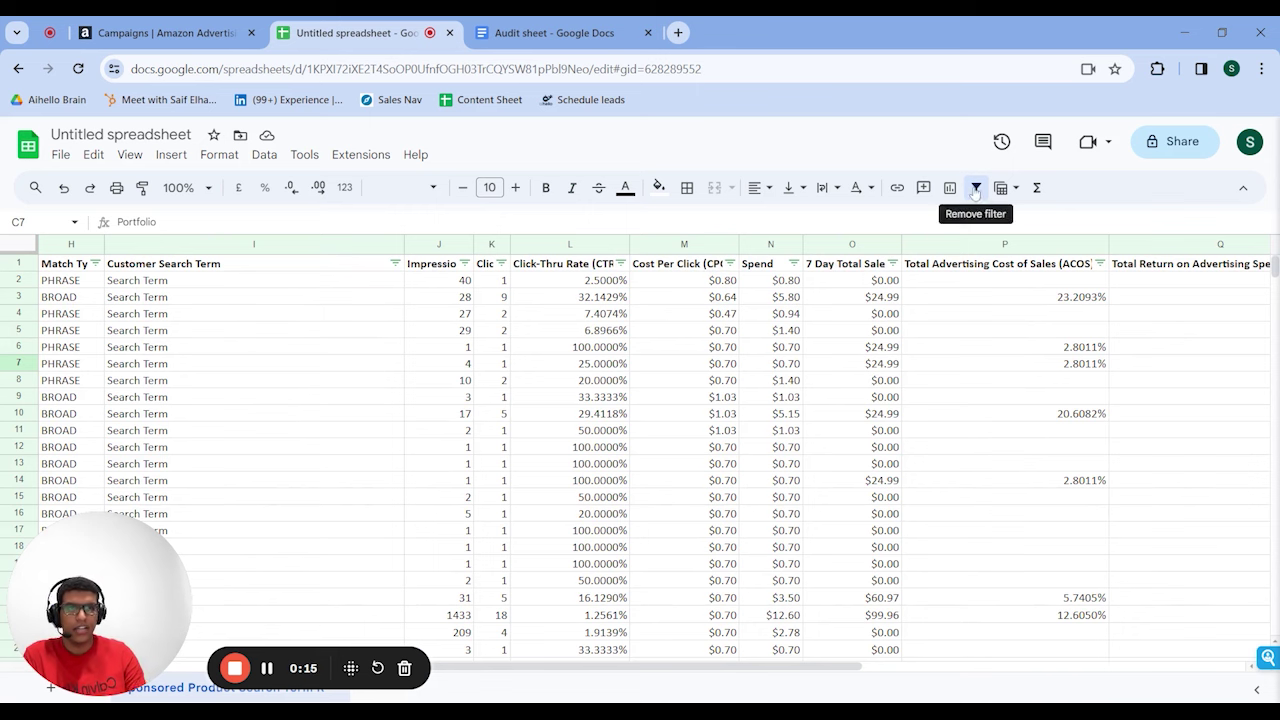
{"action": "scroll", "coordinate": [997, 403], "scroll_direction": "right", "scroll_amount": 5}
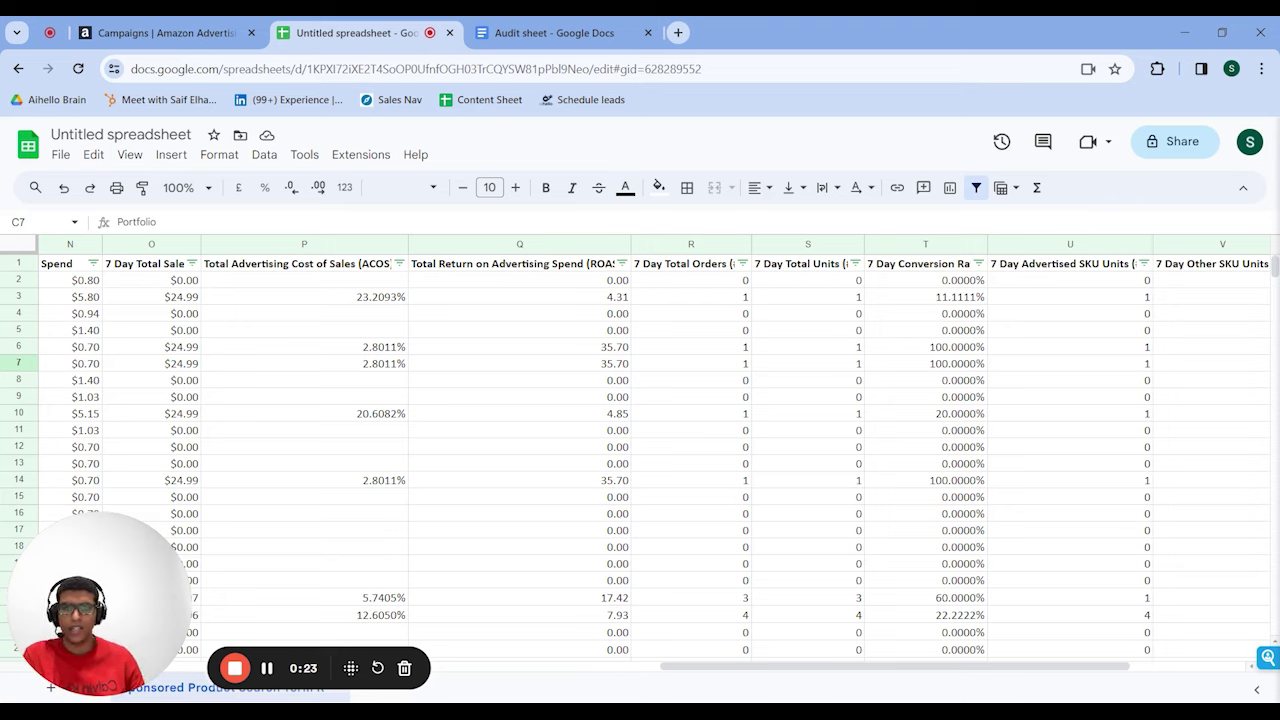
{"action": "left_click", "coordinate": [694, 268]}
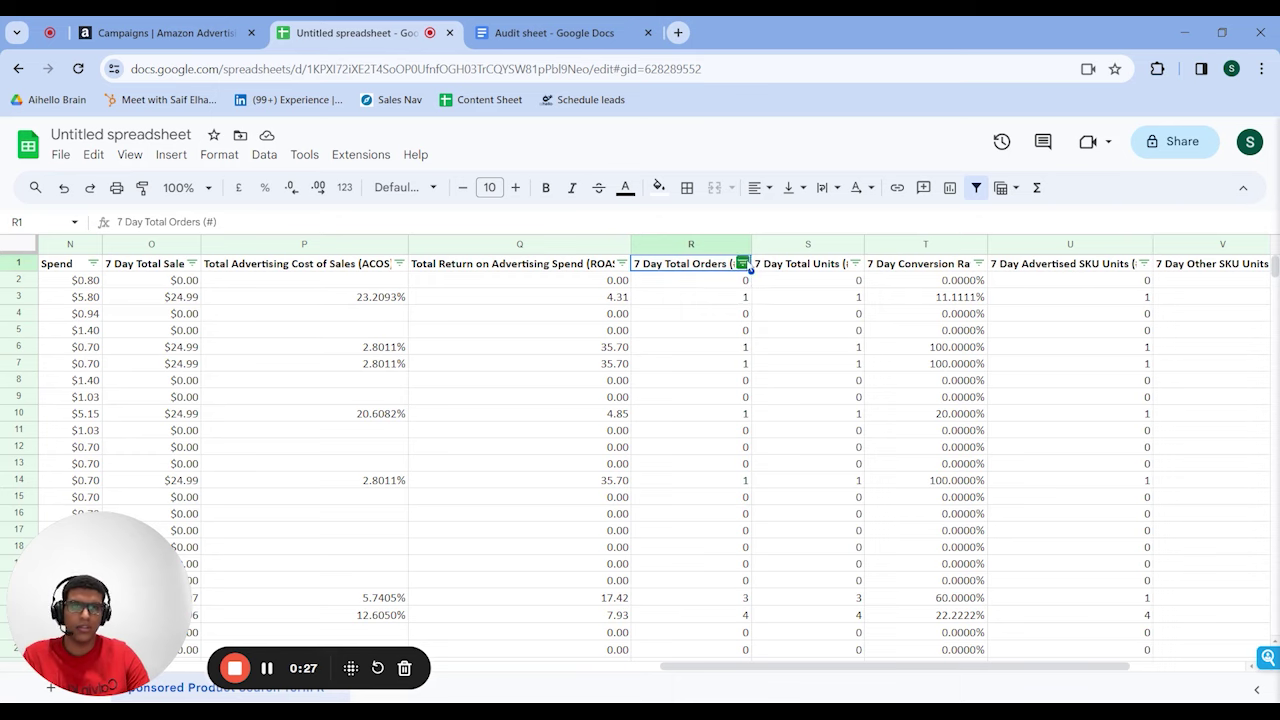
{"action": "left_click", "coordinate": [745, 265]}
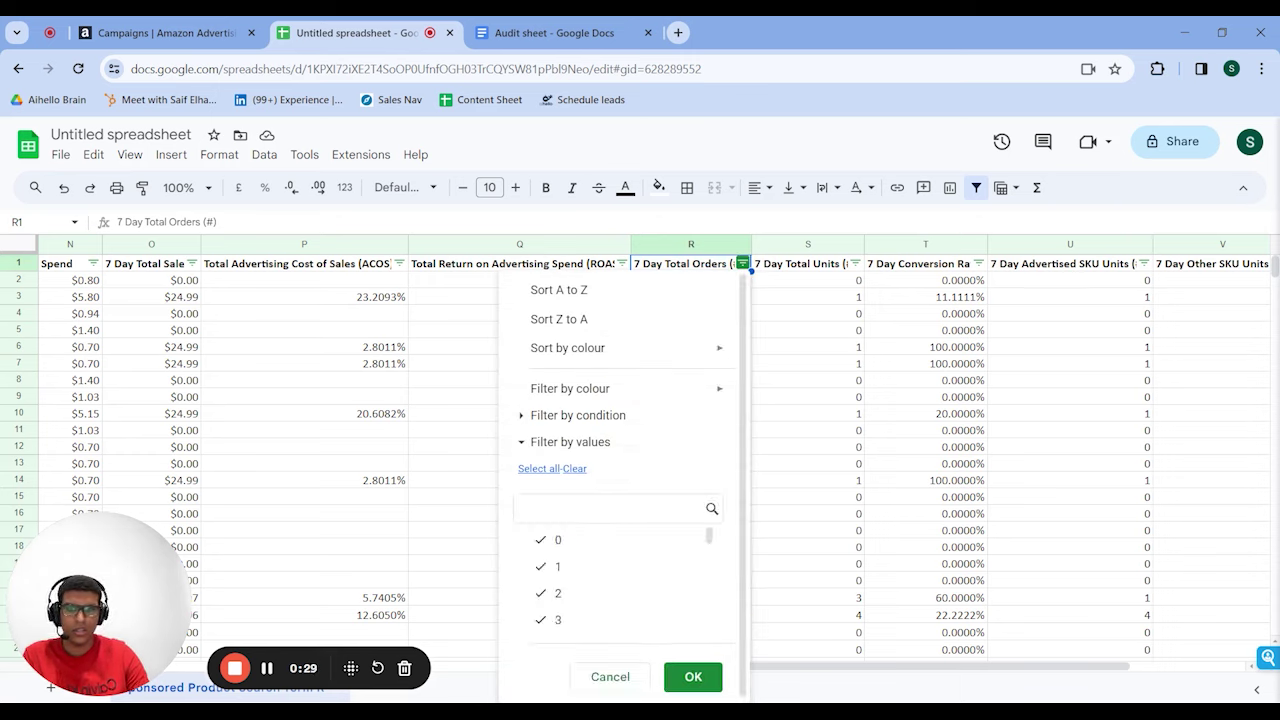
{"action": "left_click", "coordinate": [558, 541]}
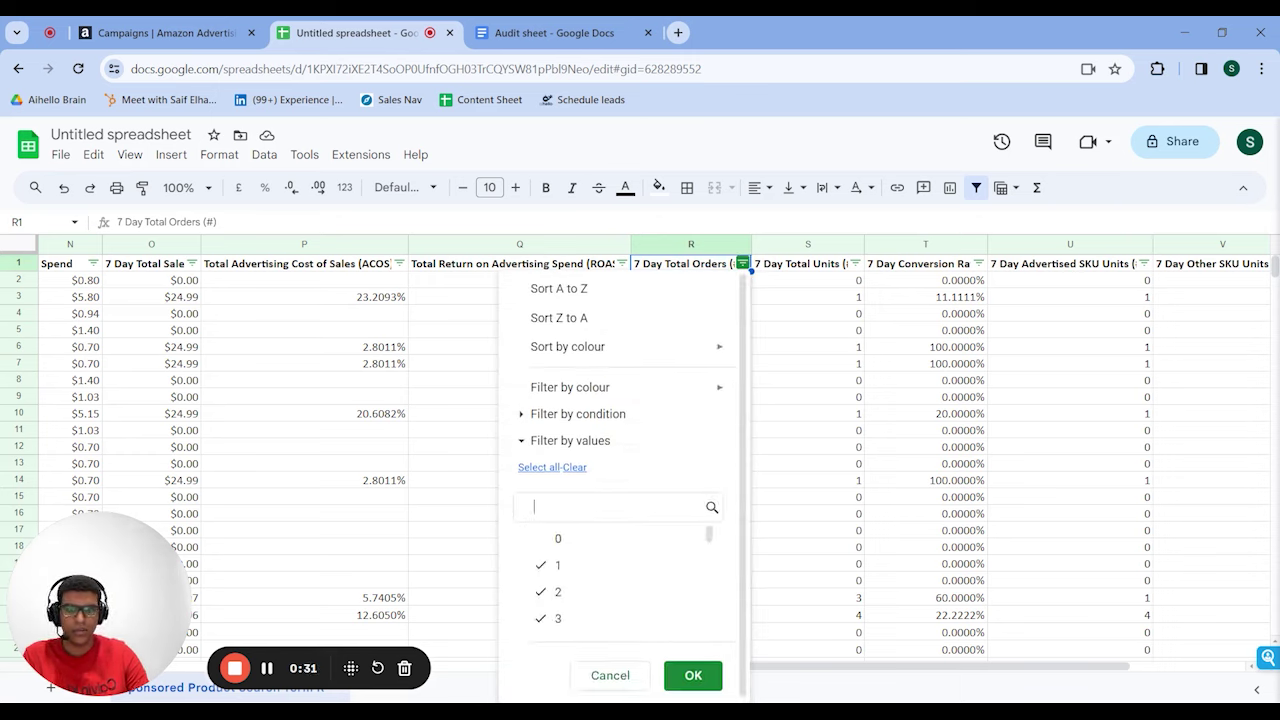
{"action": "left_click", "coordinate": [693, 675]}
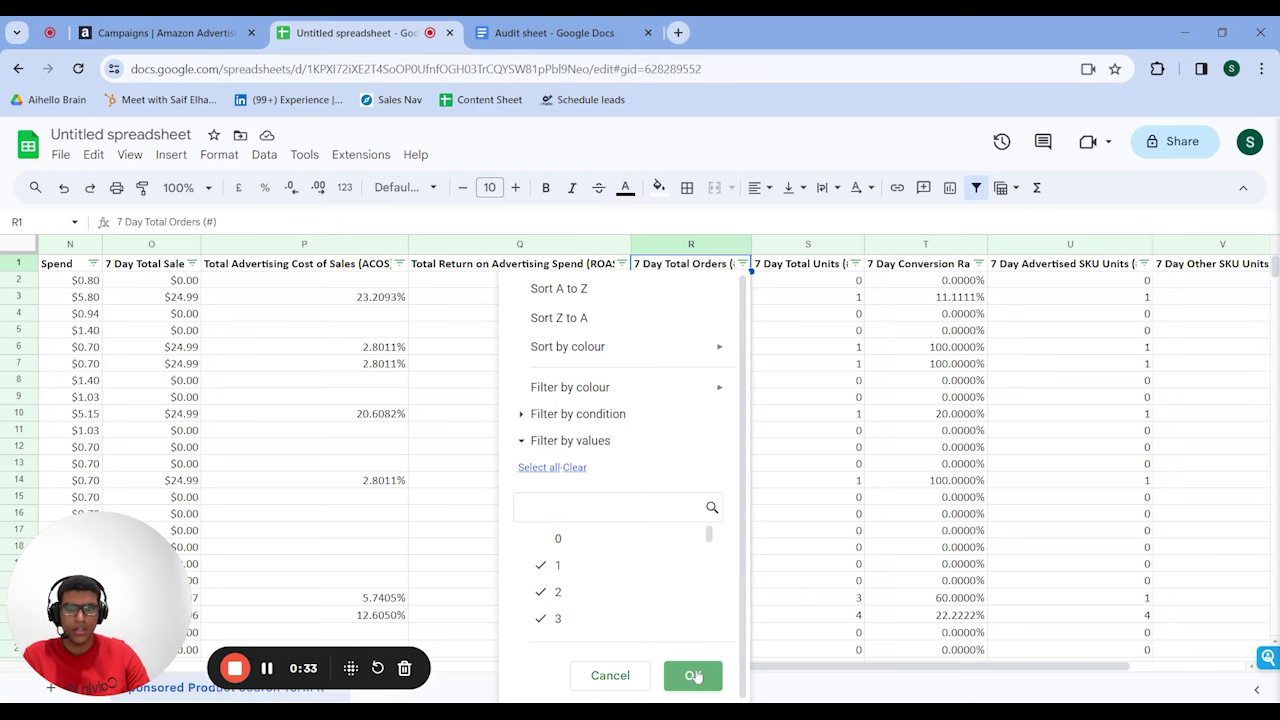
Step: Look through the filtered rows of the Customer Search Term column, from the first search term downward
{"action": "scroll", "coordinate": [598, 512], "scroll_direction": "left", "scroll_amount": 10}
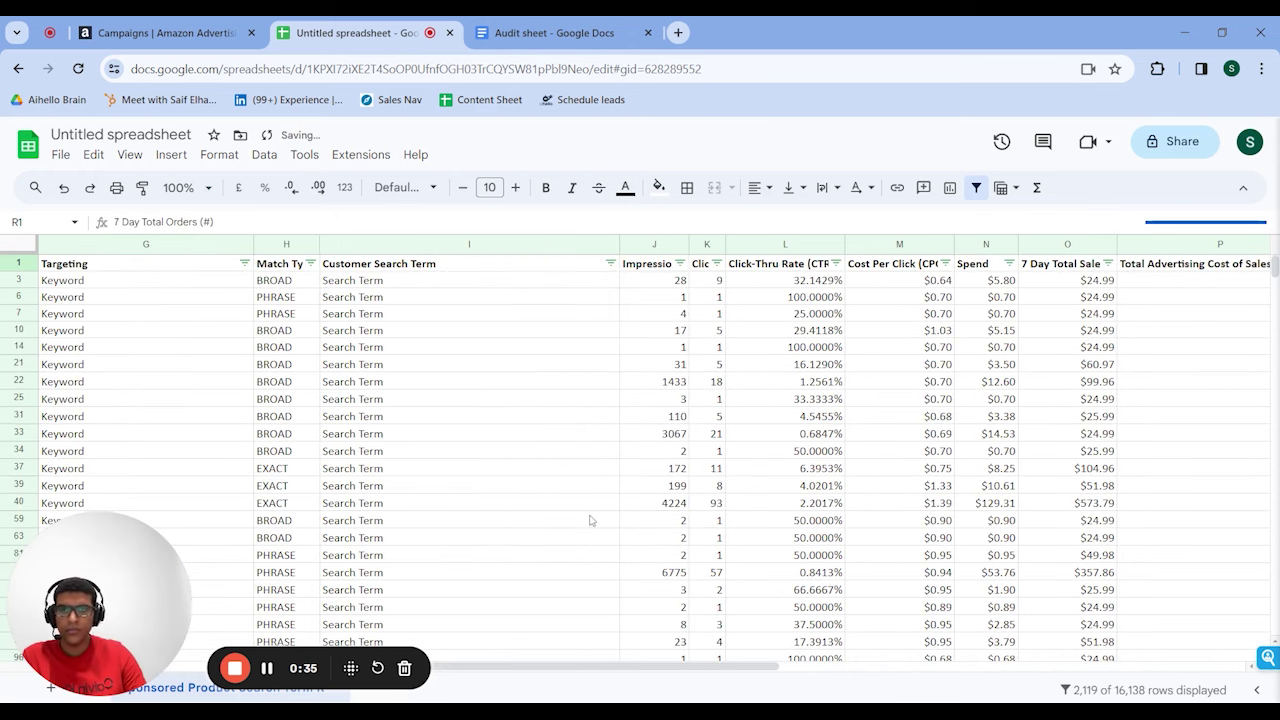
{"action": "left_click_drag", "start_coordinate": [412, 283], "coordinate": [483, 705]}
{"action": "scroll", "coordinate": [441, 475], "scroll_direction": "up", "scroll_amount": 15}
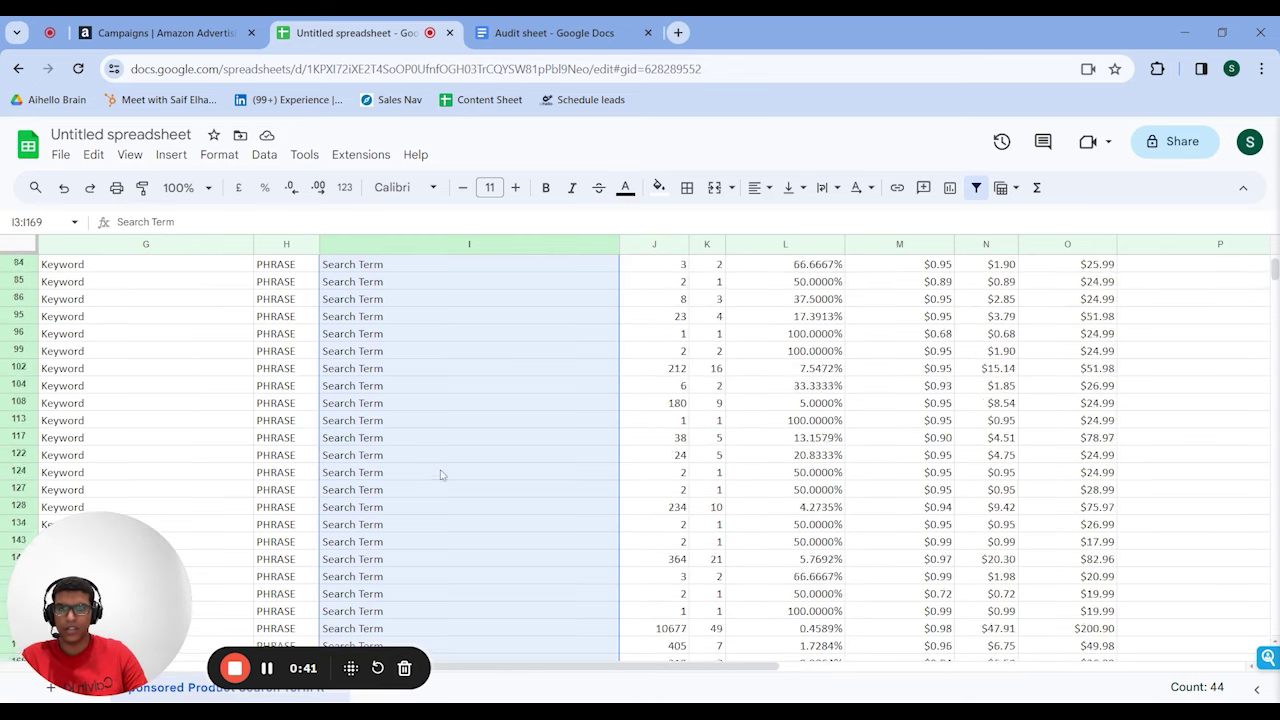
{"action": "key", "text": "Down"}
{"action": "key", "text": "Down"}
{"action": "key", "text": "Down"}
{"action": "key", "text": "Down"}
{"action": "key", "text": "Down"}
{"action": "key", "text": "Down"}
{"action": "key", "text": "Down"}
{"action": "key", "text": "Down"}
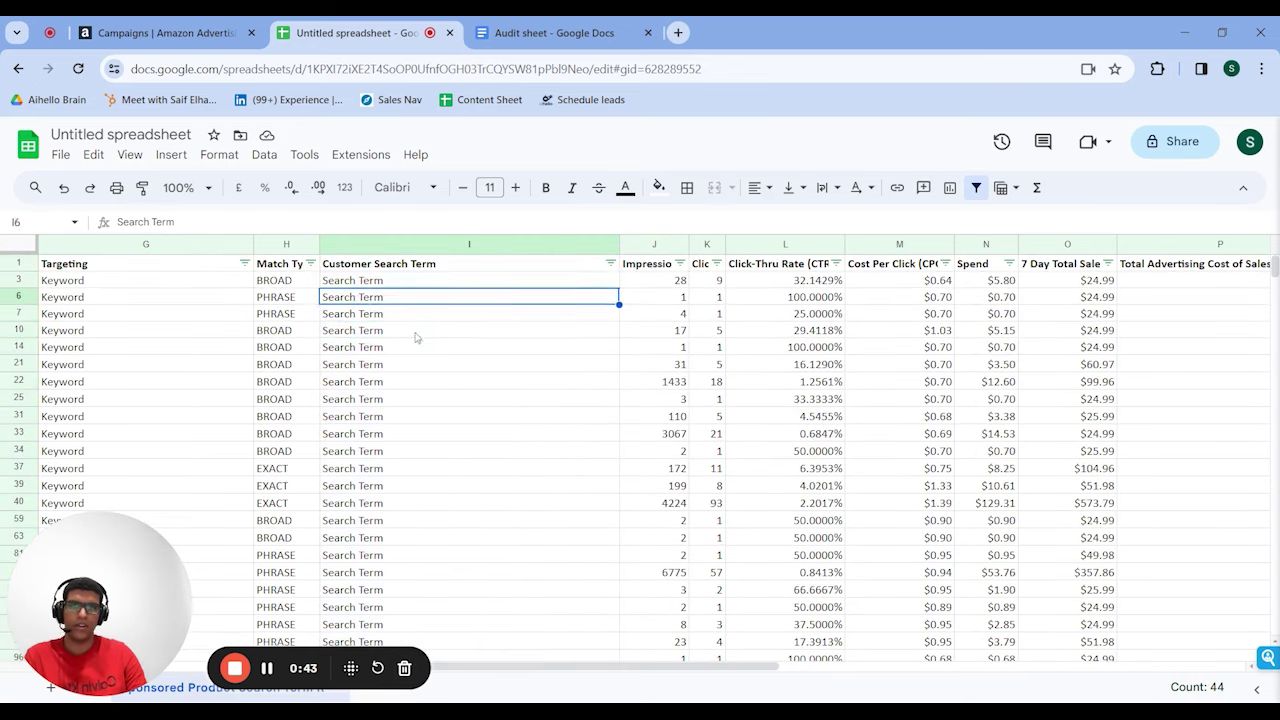
Step: Examine the 7 Day Advertised SKU Units column, and review the filtered rows' spend, campaign, targeting and match type columns
{"action": "scroll", "coordinate": [637, 437], "scroll_direction": "right", "scroll_amount": 5}
{"action": "scroll", "coordinate": [637, 437], "scroll_direction": "right", "scroll_amount": 3}
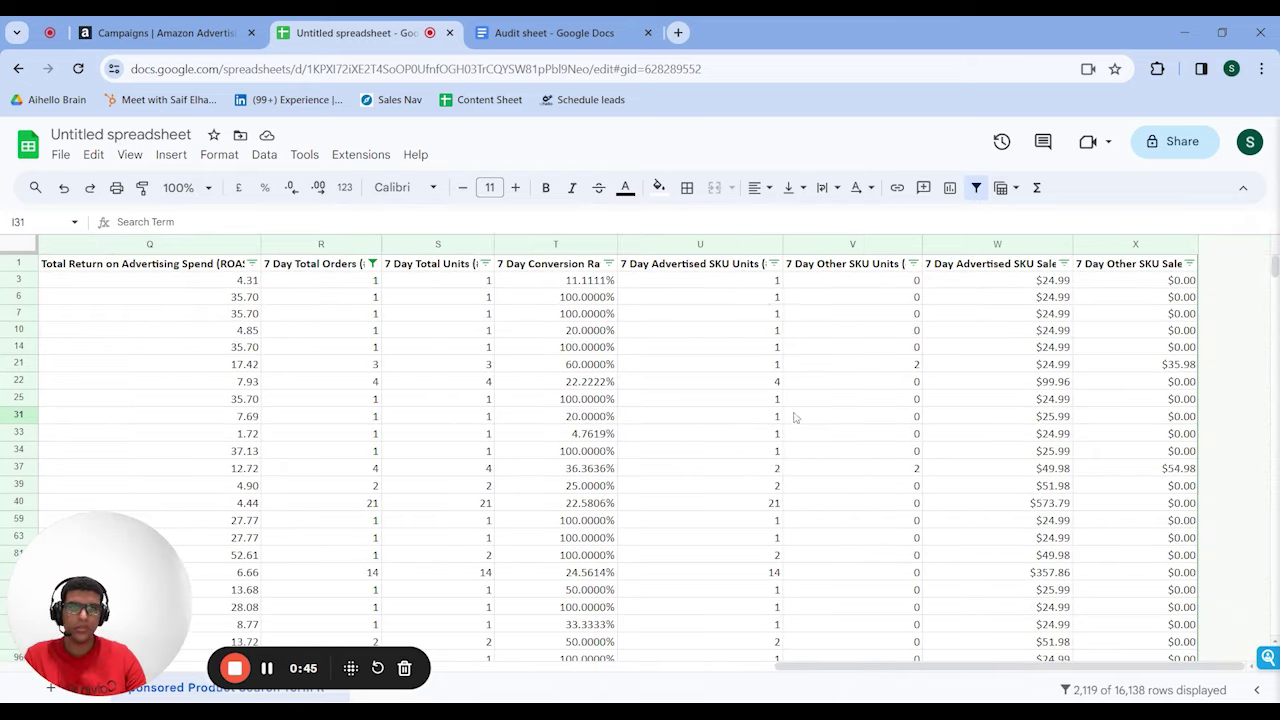
{"action": "left_click_drag", "start_coordinate": [770, 282], "coordinate": [743, 673]}
{"action": "scroll", "coordinate": [537, 575], "scroll_direction": "up", "scroll_amount": 15}
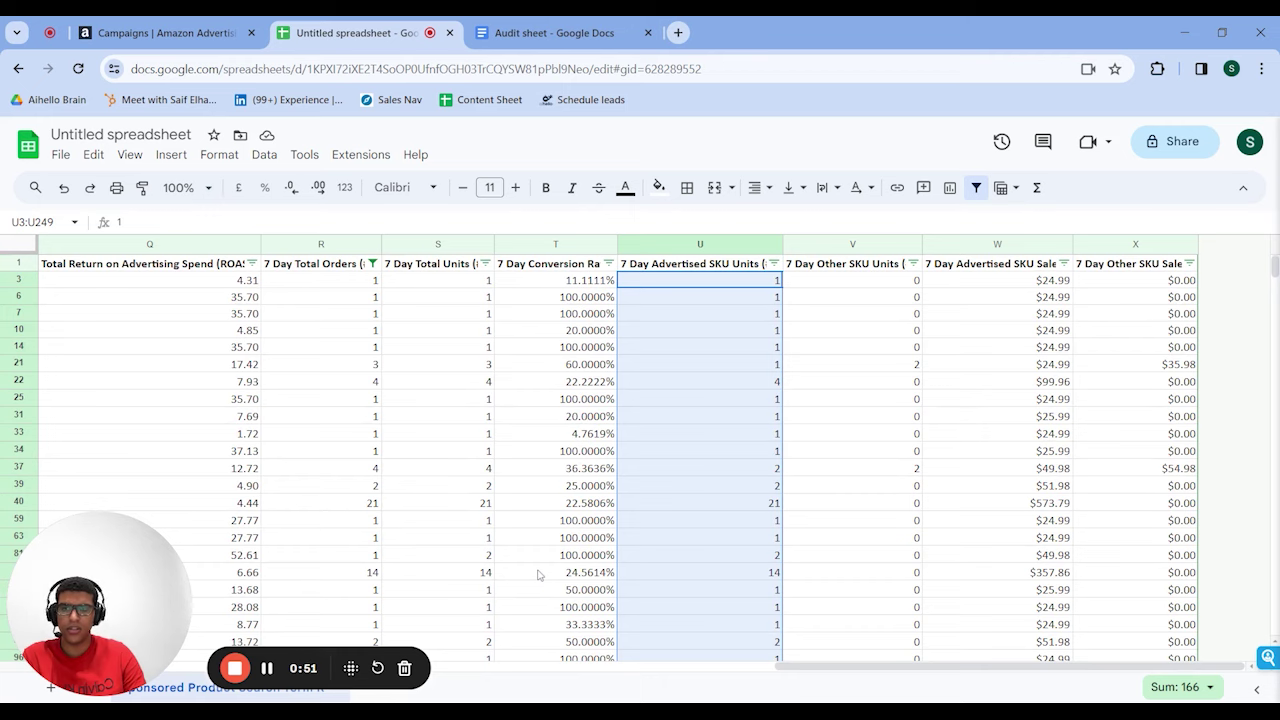
{"action": "scroll", "coordinate": [537, 575], "scroll_direction": "left", "scroll_amount": 10}
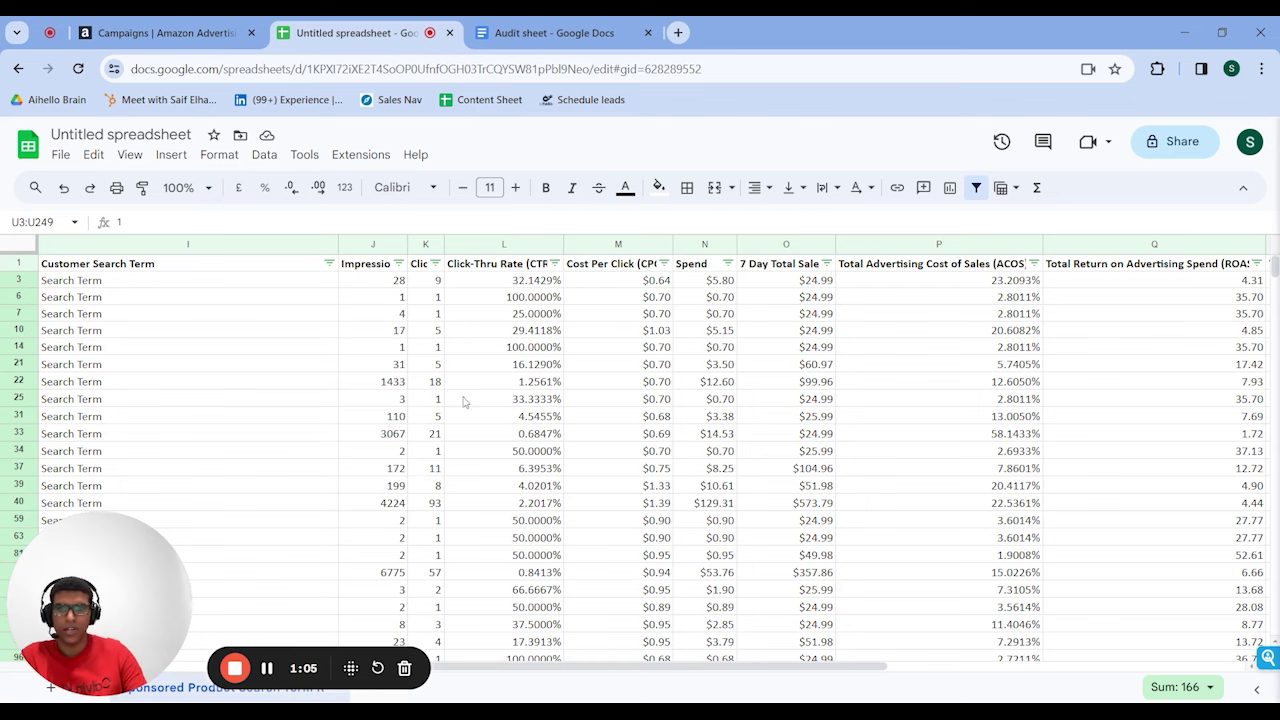
{"action": "scroll", "coordinate": [509, 421], "scroll_direction": "left", "scroll_amount": 10}
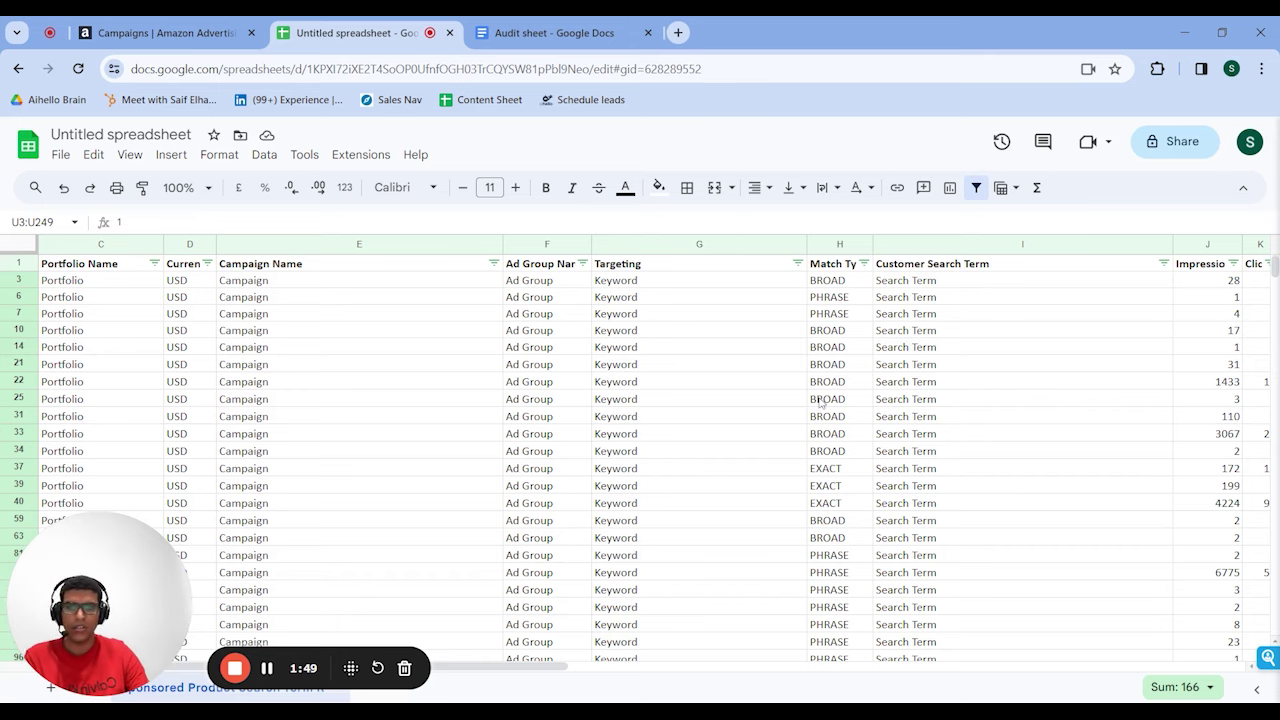
Step: Reset the 7 Day Total Orders filter so that all values are included again
{"action": "scroll", "coordinate": [920, 378], "scroll_direction": "right", "scroll_amount": 5}
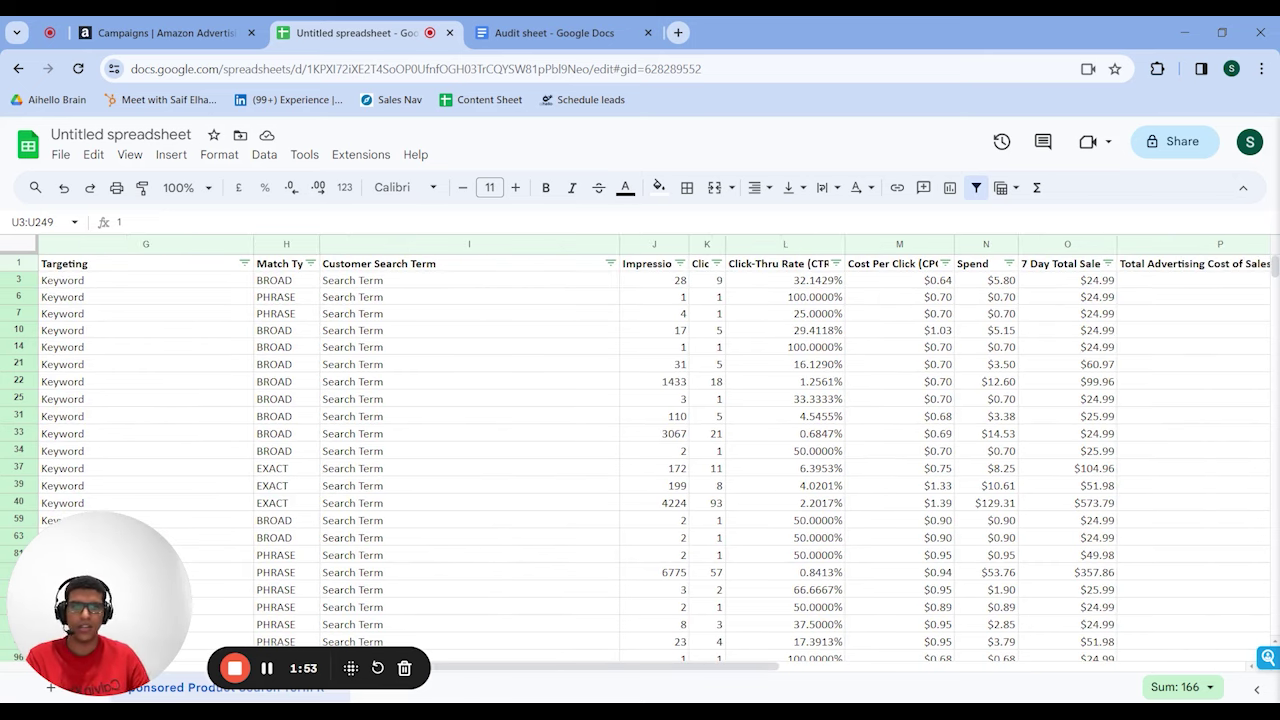
{"action": "scroll", "coordinate": [1060, 312], "scroll_direction": "right", "scroll_amount": 4}
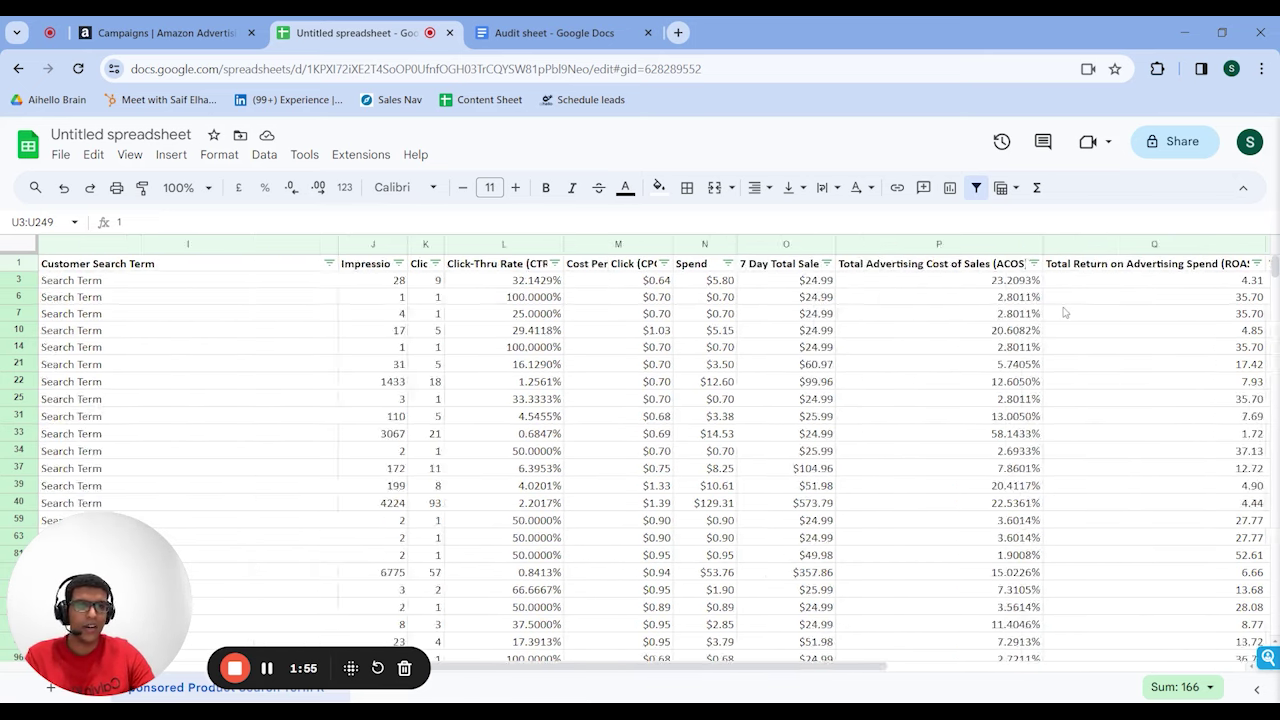
{"action": "scroll", "coordinate": [1064, 312], "scroll_direction": "right", "scroll_amount": 1}
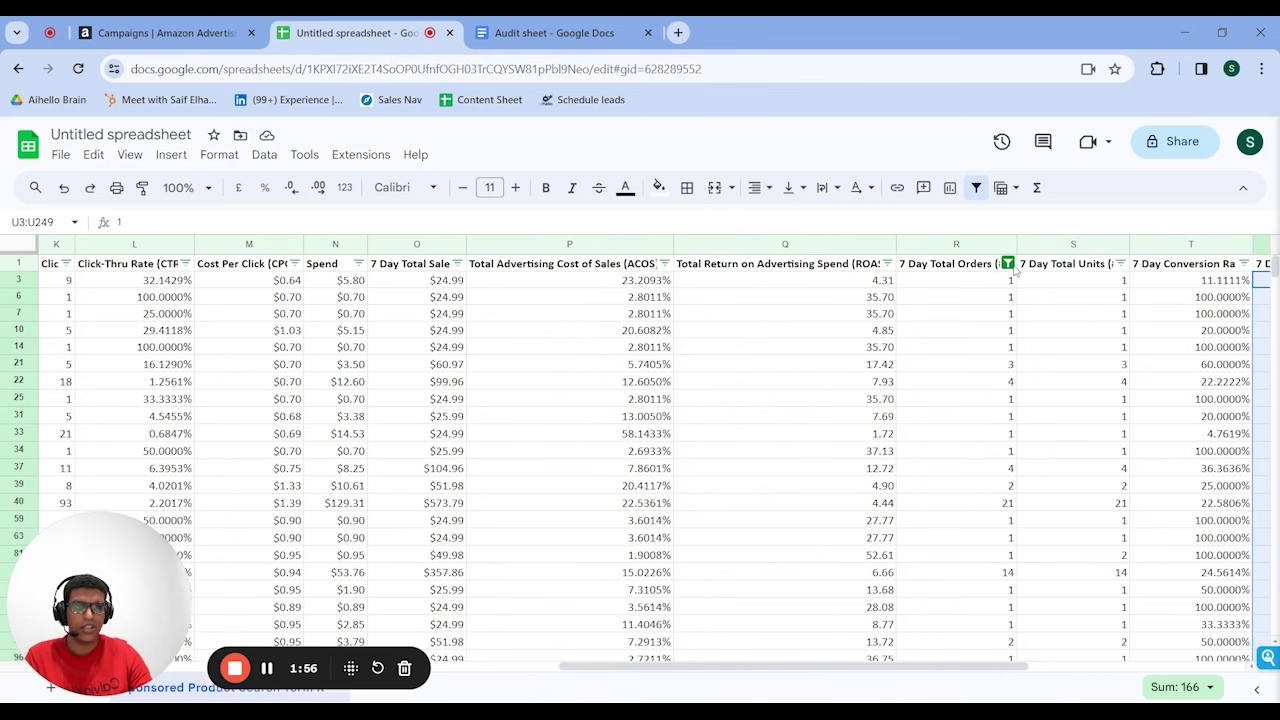
{"action": "left_click", "coordinate": [1008, 263]}
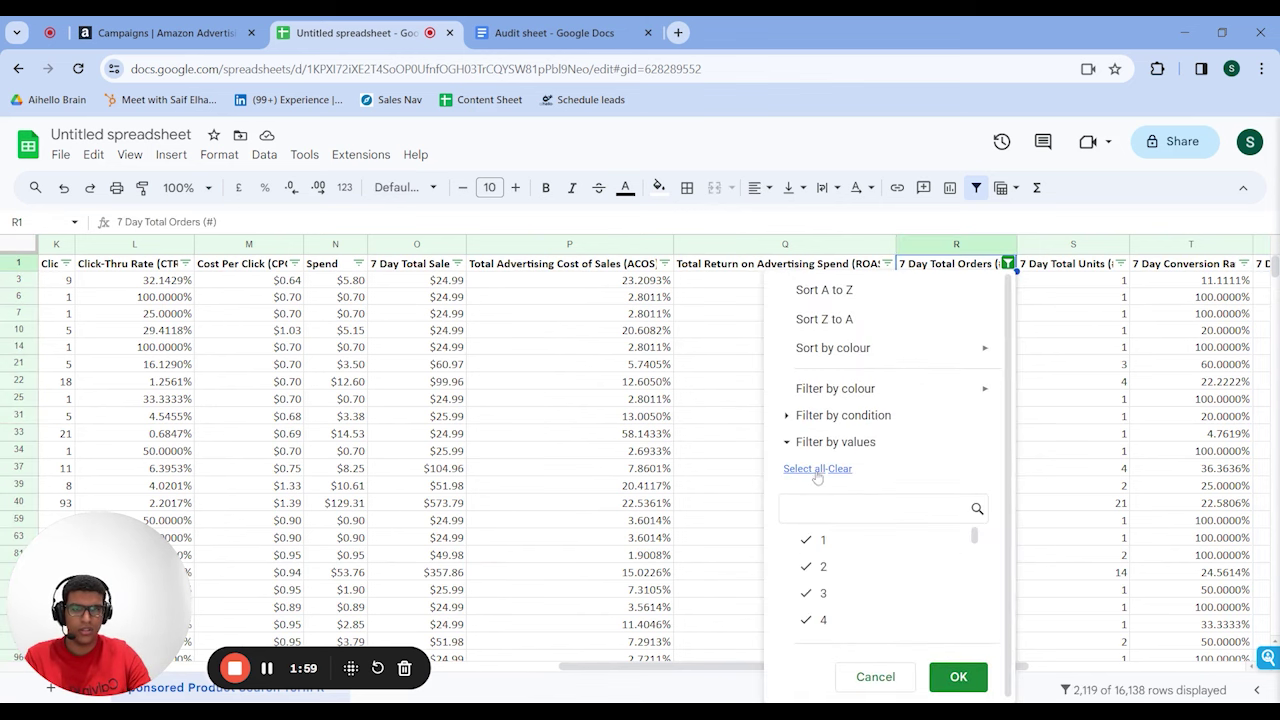
{"action": "left_click", "coordinate": [975, 680]}
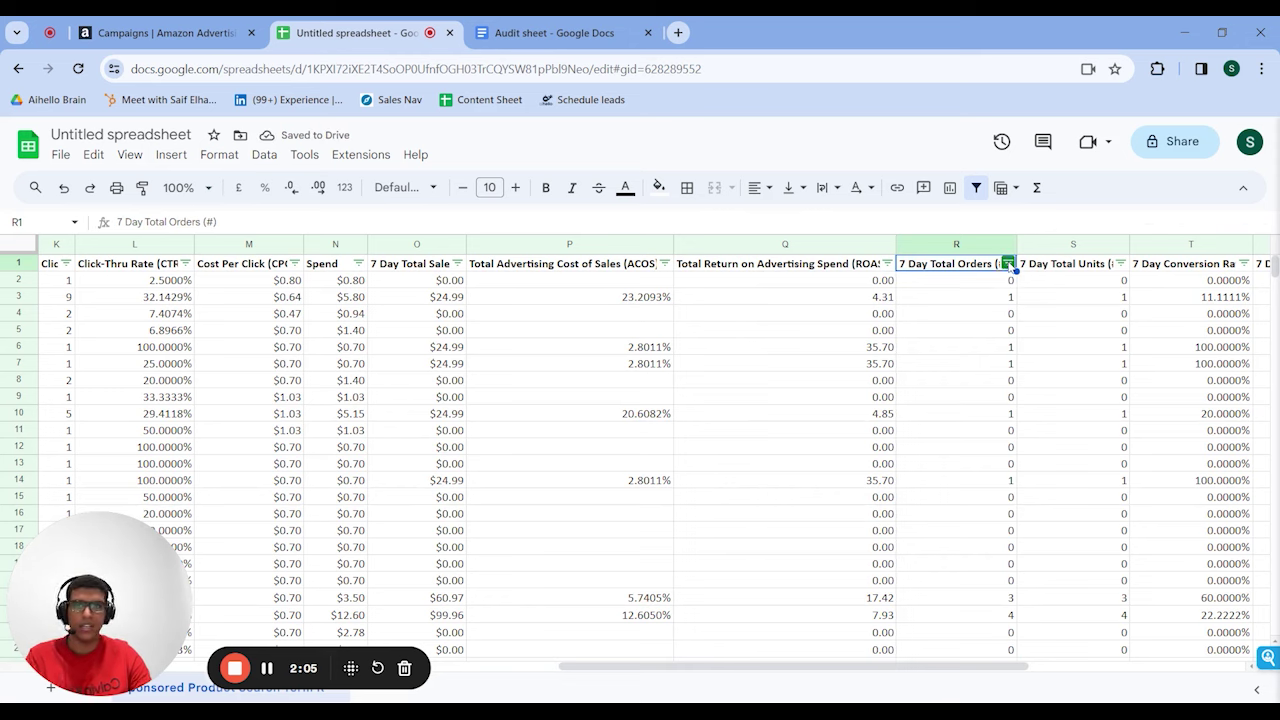
Step: Filter the 7 Day Total Orders column to show only rows with the value 0
{"action": "left_click", "coordinate": [1006, 262]}
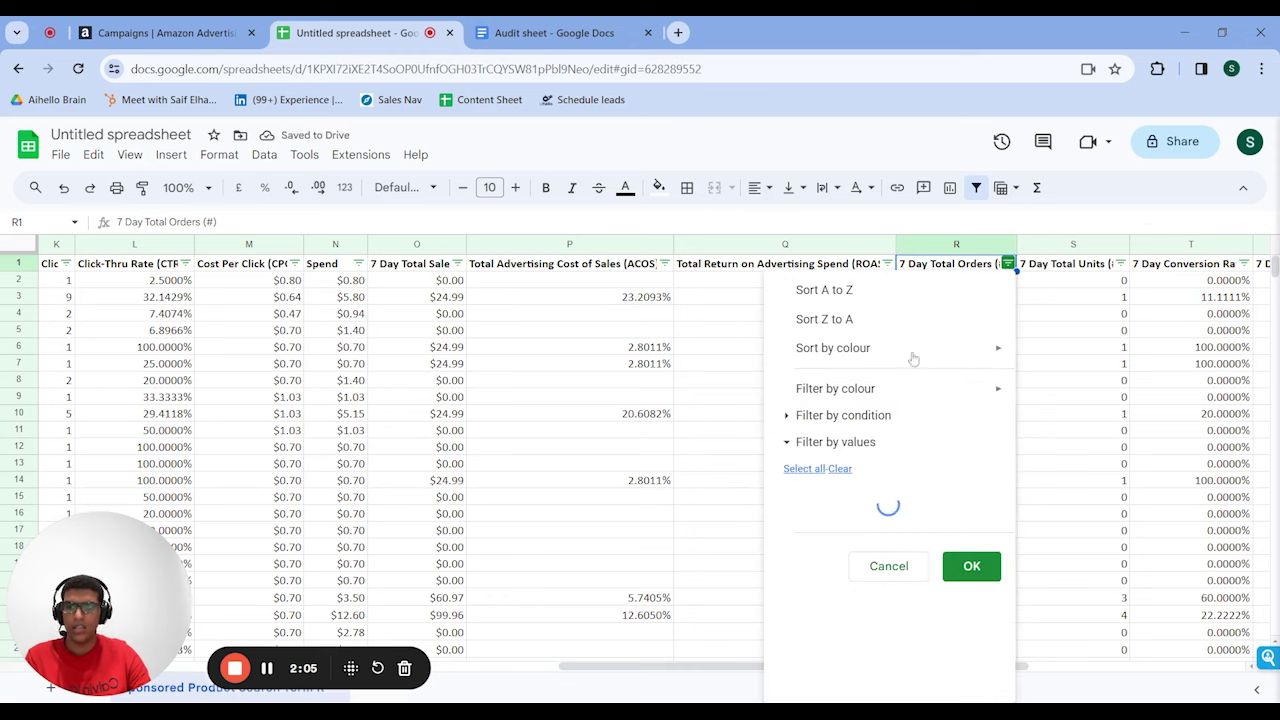
{"action": "left_click", "coordinate": [838, 470]}
{"action": "left_click", "coordinate": [827, 539]}
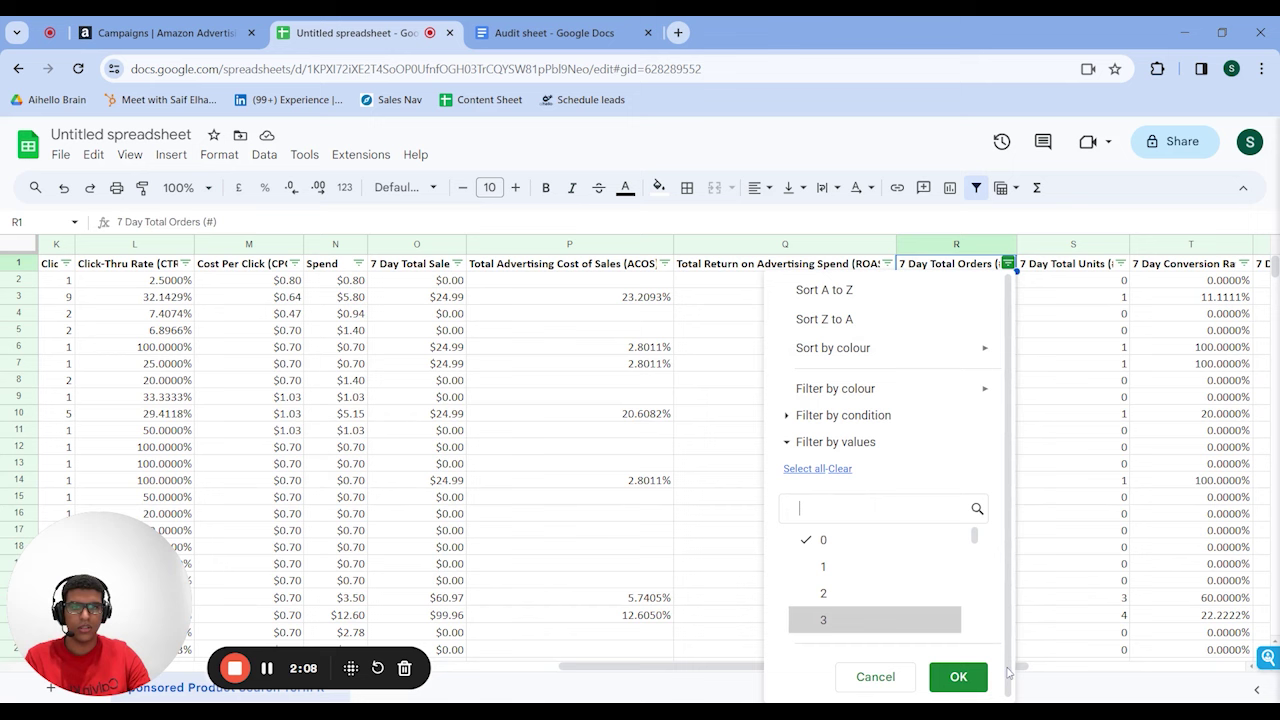
{"action": "left_click", "coordinate": [958, 677]}
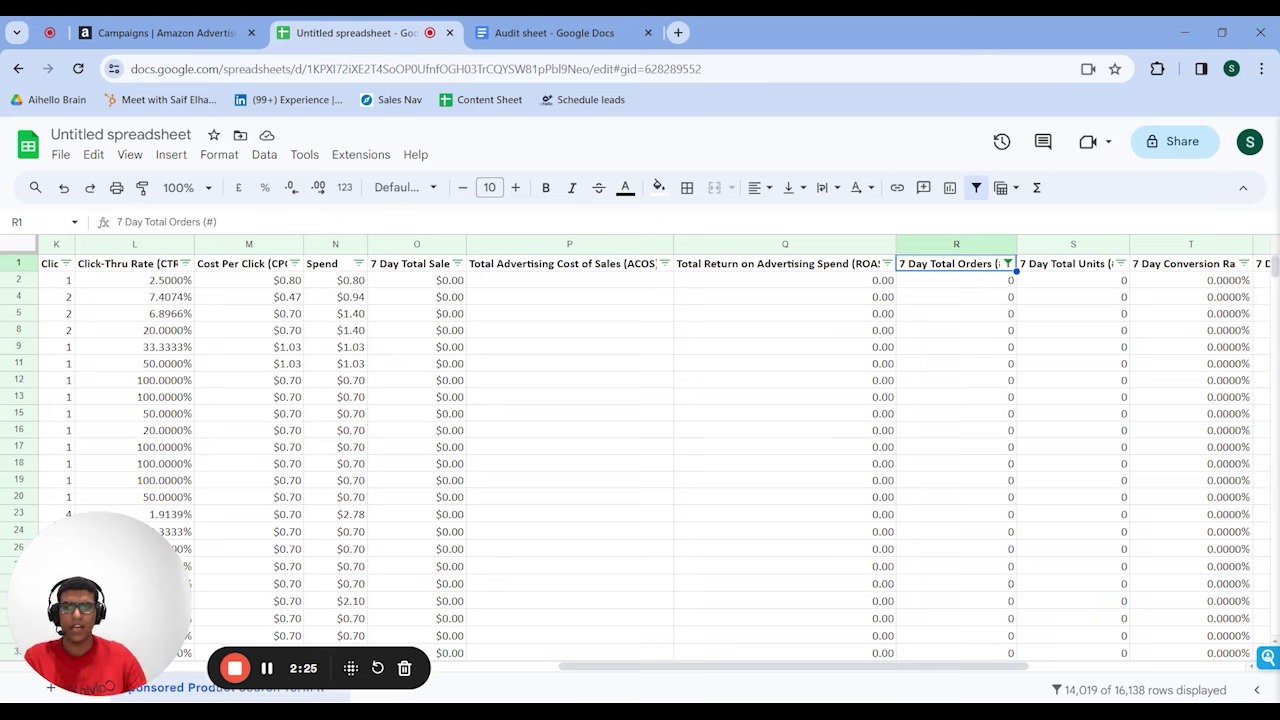
Step: Set up a filter by condition on the Spend column using the greater than condition
{"action": "left_click", "coordinate": [358, 264]}
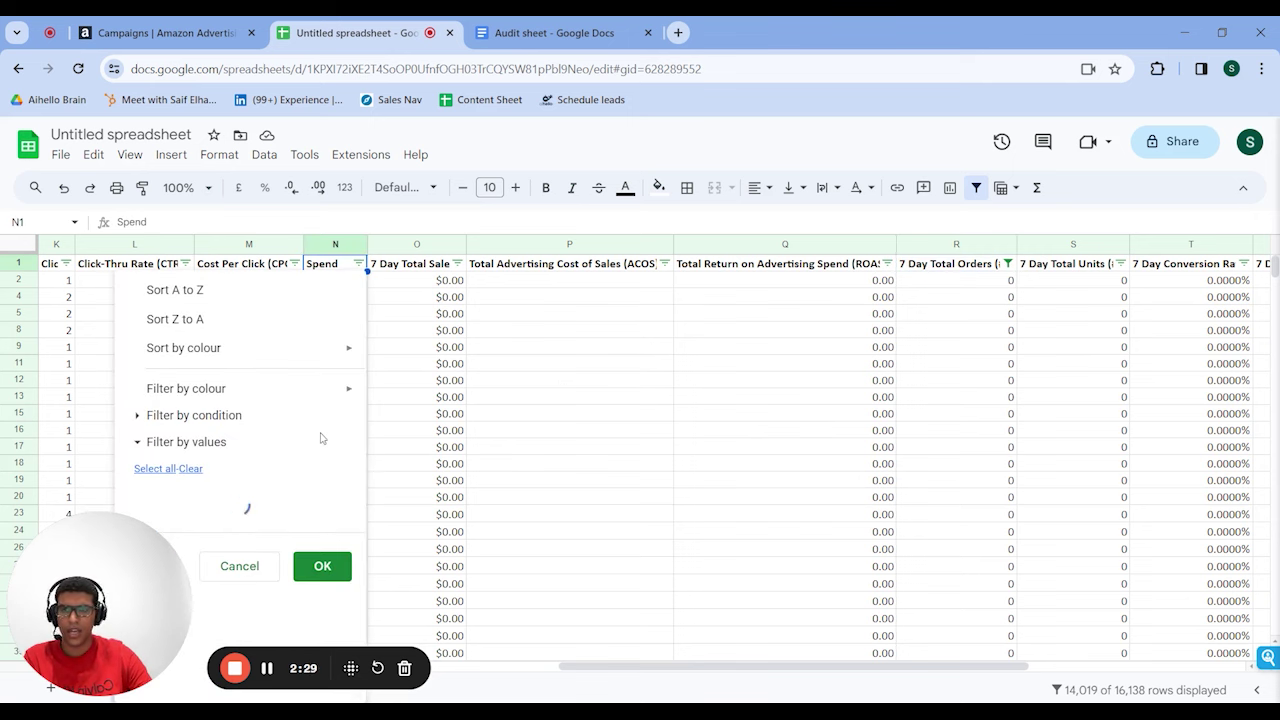
{"action": "key", "text": "Escape"}
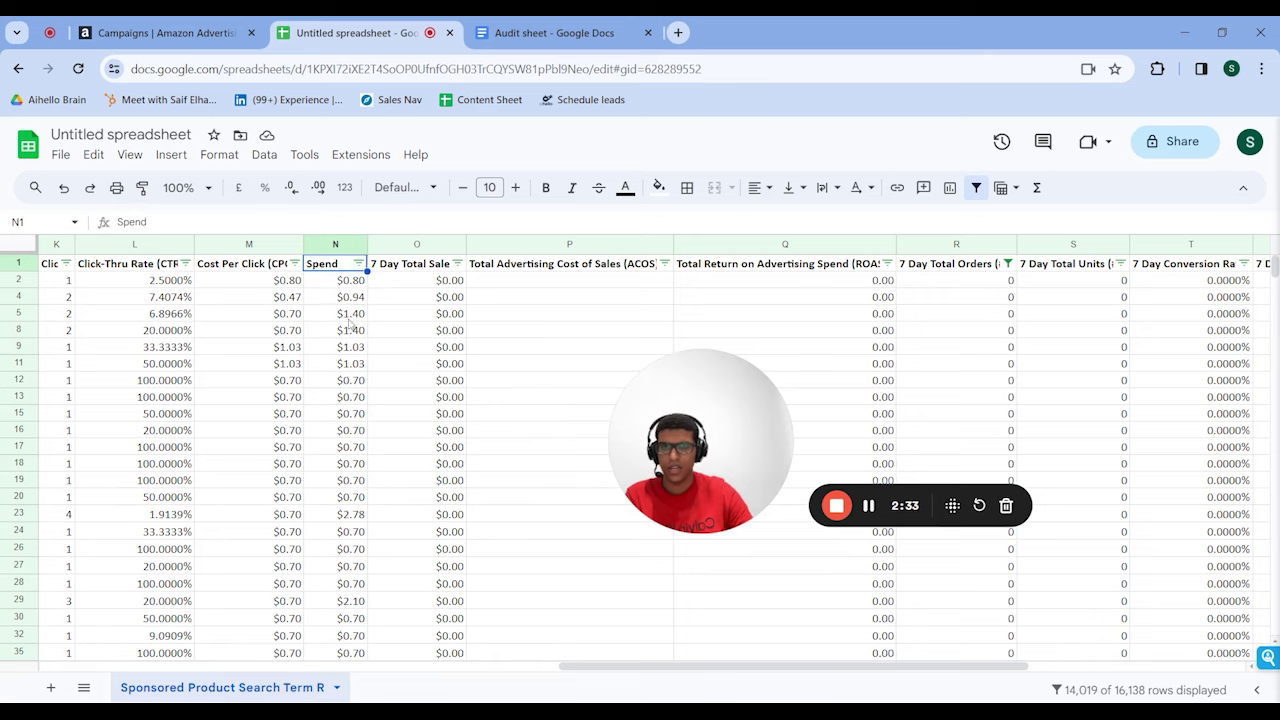
{"action": "left_click", "coordinate": [358, 263]}
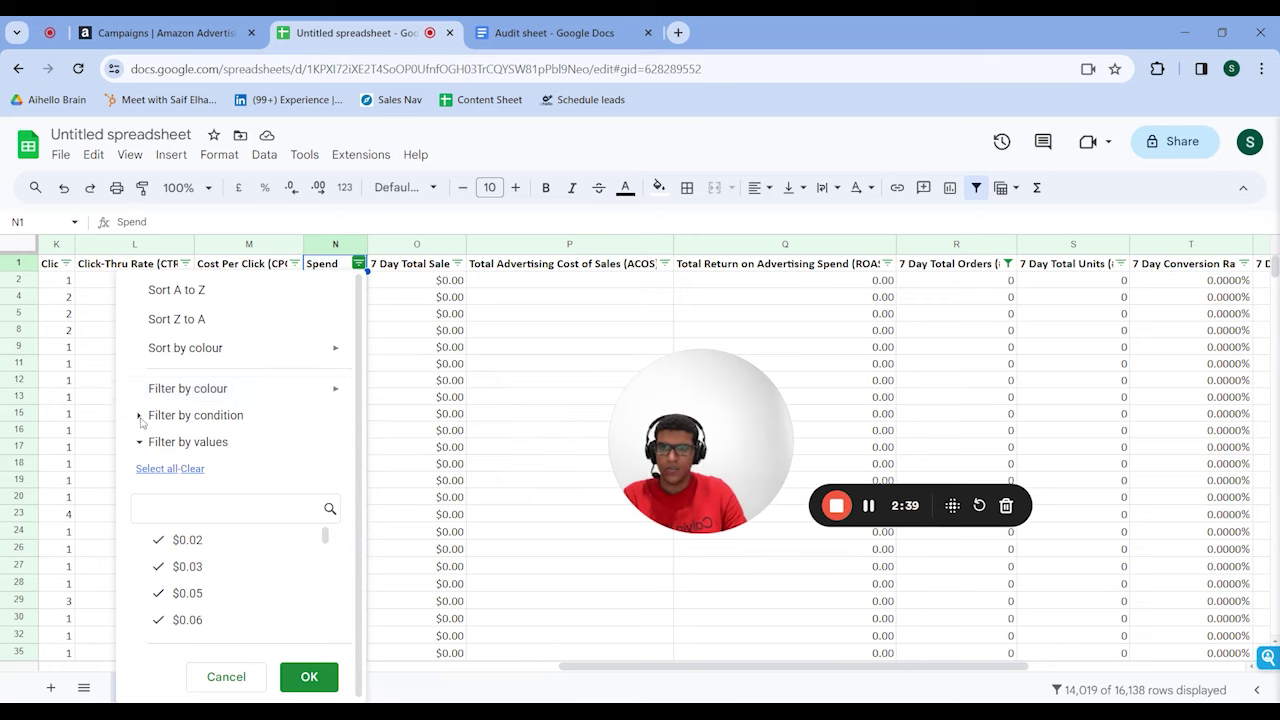
{"action": "left_click", "coordinate": [145, 416]}
{"action": "left_click", "coordinate": [165, 449]}
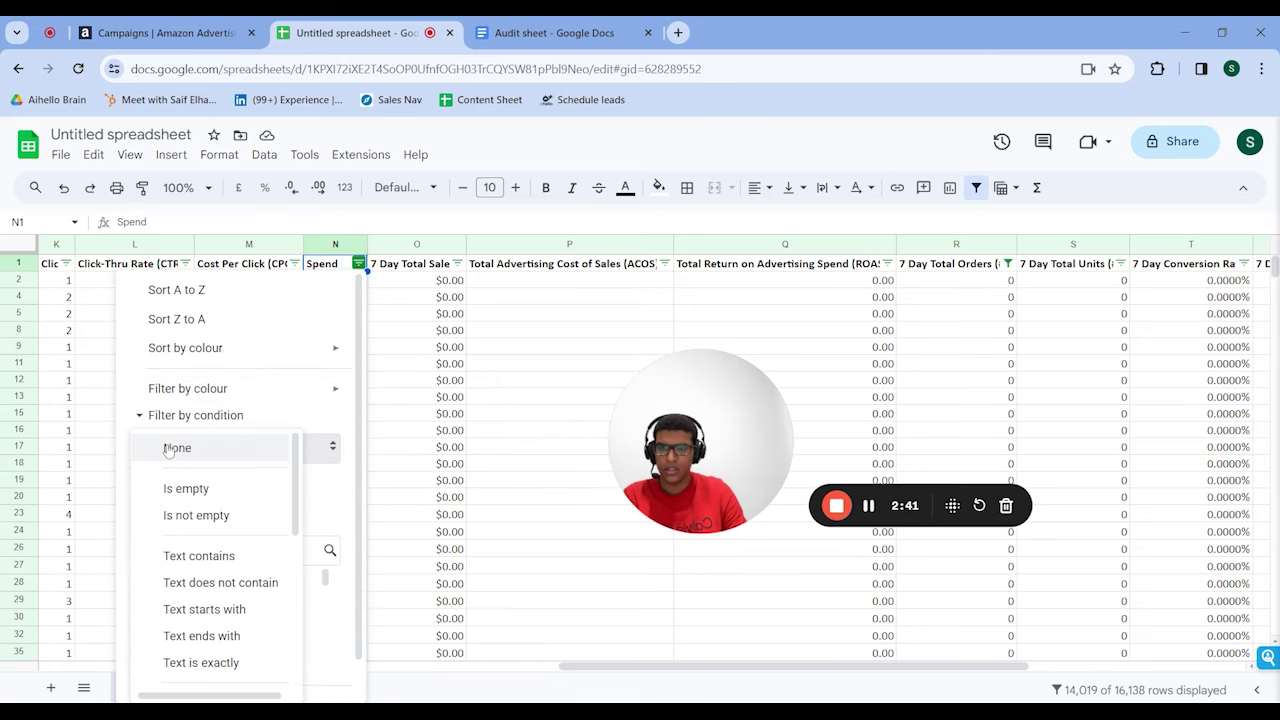
{"action": "scroll", "coordinate": [248, 600], "scroll_direction": "down", "scroll_amount": 3}
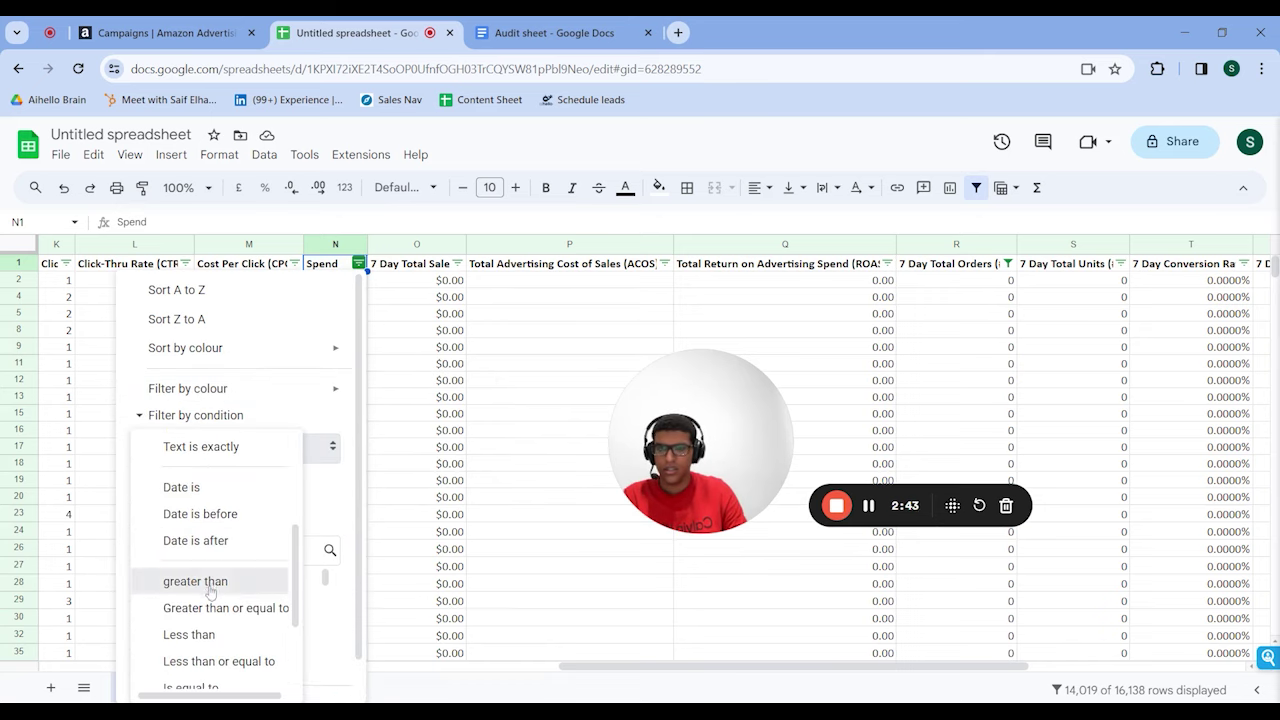
{"action": "left_click", "coordinate": [211, 586]}
{"action": "left_click", "coordinate": [215, 486]}
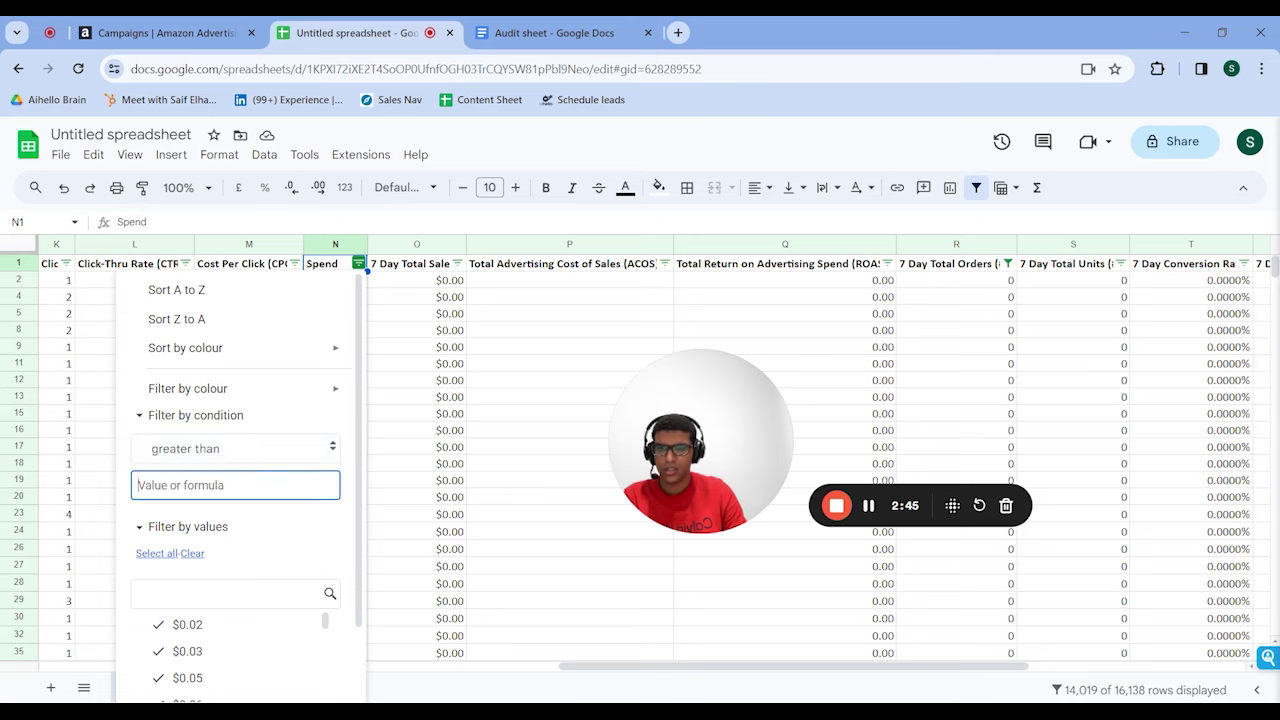
Step: Set the Spend condition's value to $10.00 and apply the filter to the search term rows
{"action": "type", "text": "$19"}
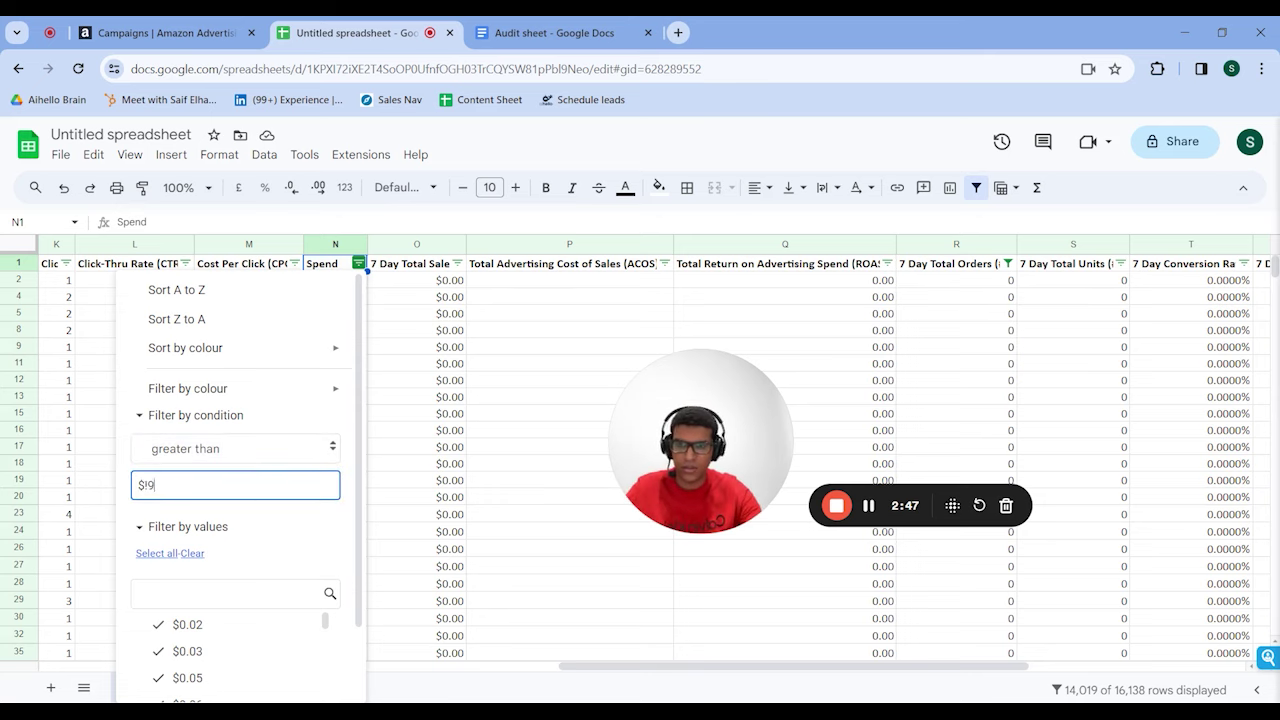
{"action": "type", "text": "00"}
{"action": "key", "text": "BackSpace"}
{"action": "key", "text": "BackSpace"}
{"action": "key", "text": "BackSpace"}
{"action": "key", "text": "BackSpace"}
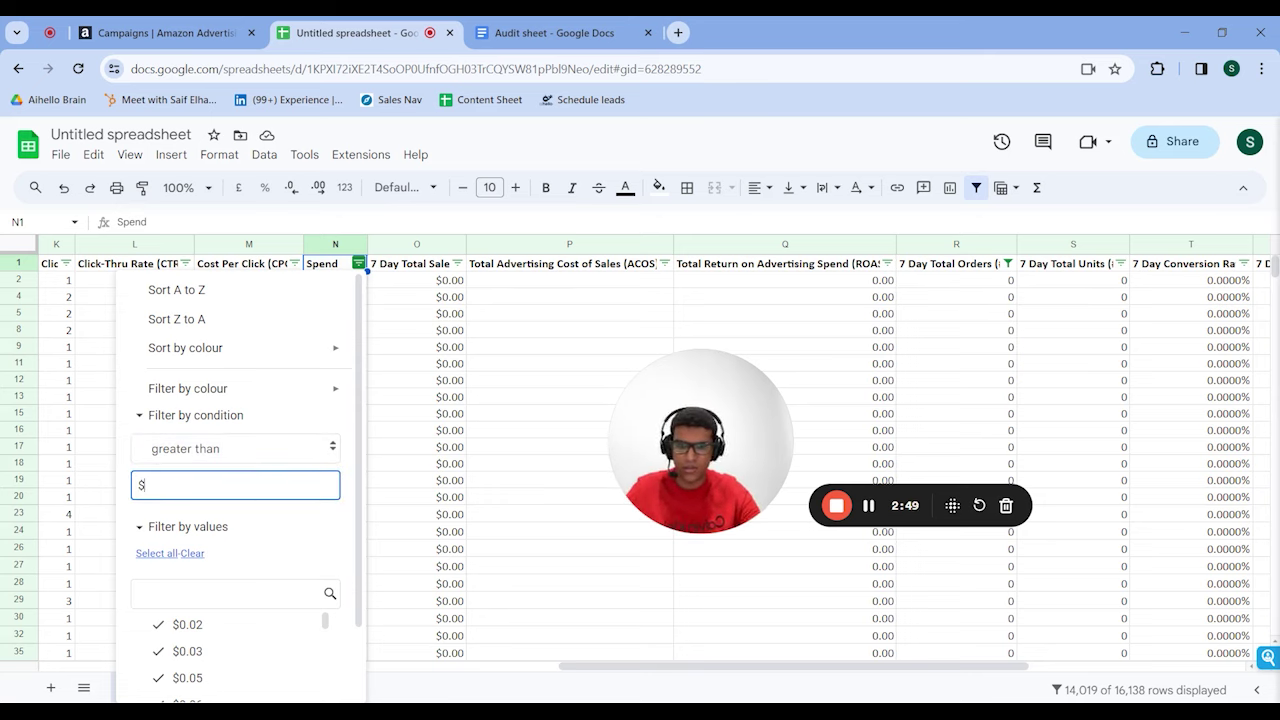
{"action": "type", "text": "10.00"}
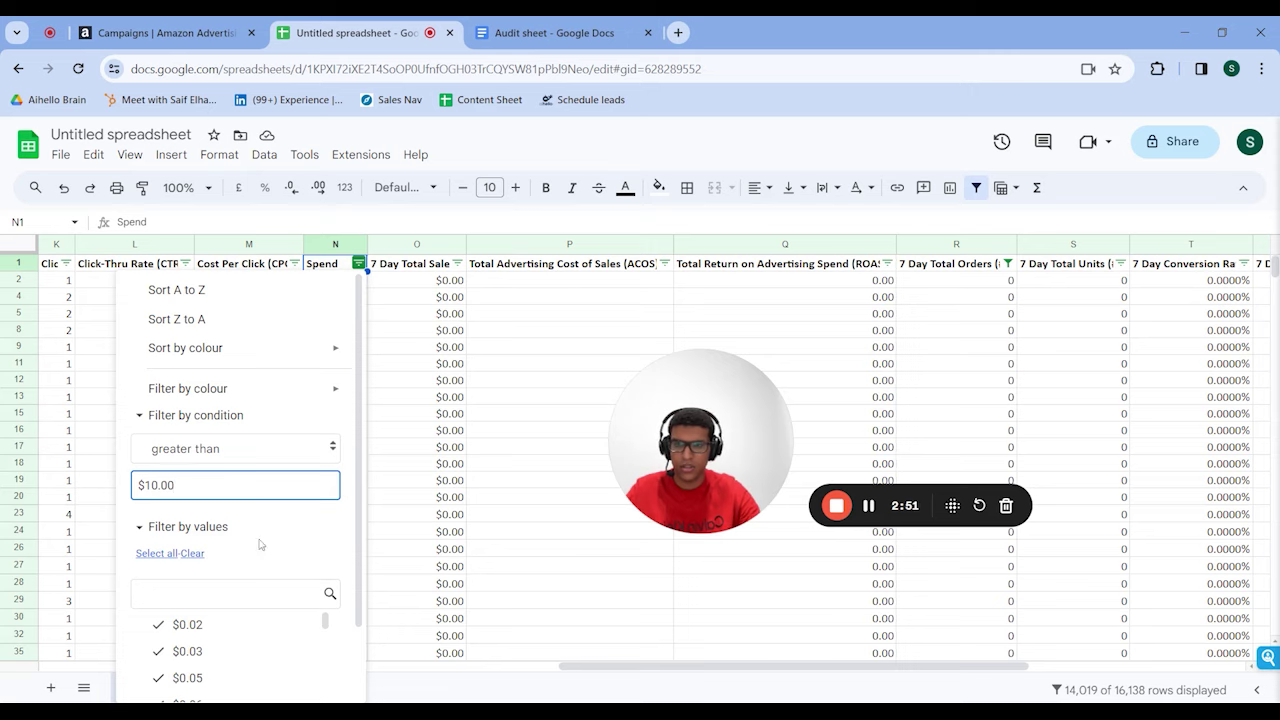
{"action": "scroll", "coordinate": [260, 544], "scroll_direction": "down", "scroll_amount": 2}
{"action": "left_click", "coordinate": [312, 675]}
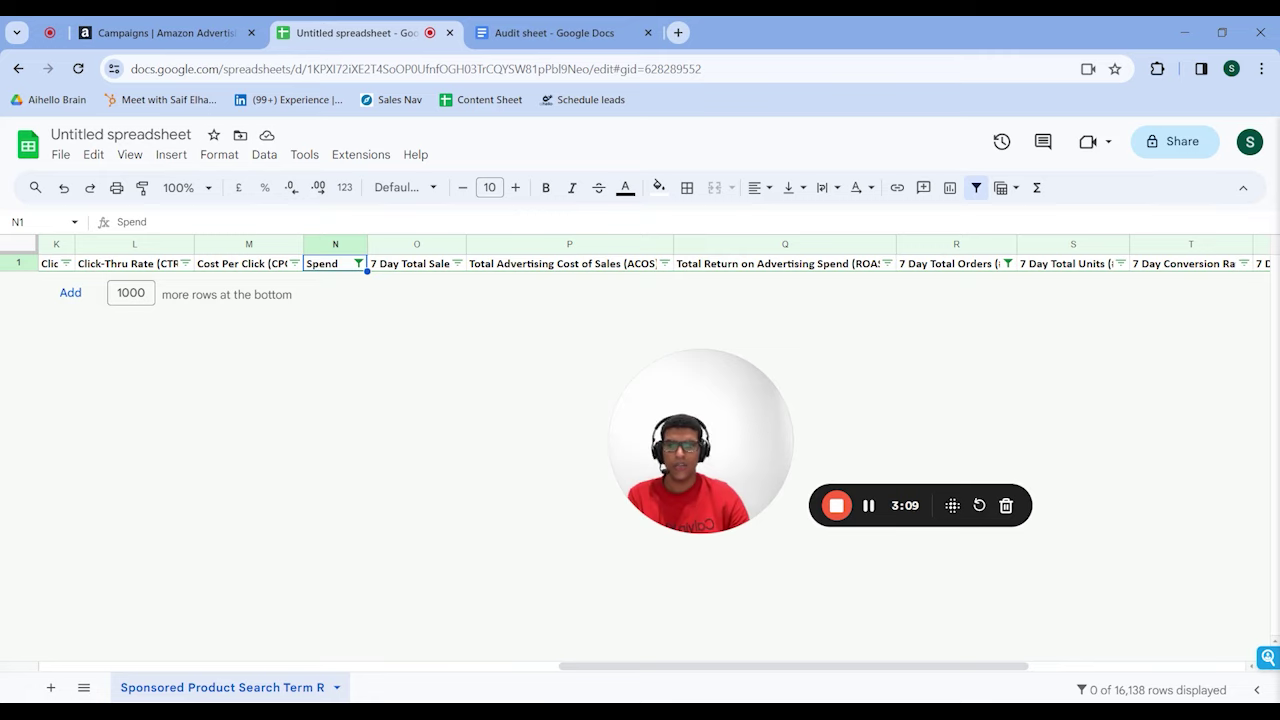
{"action": "scroll", "coordinate": [256, 247], "scroll_direction": "left", "scroll_amount": 10}
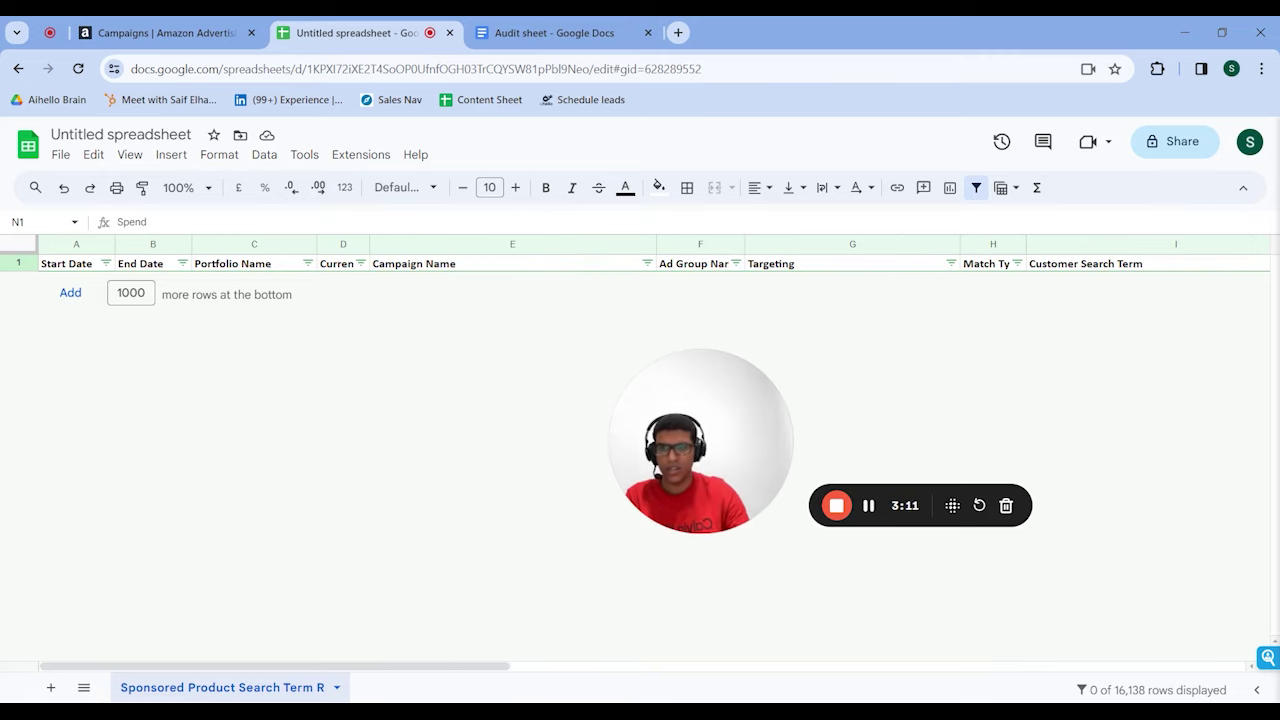
Step: Clear the selected values in the Customer Search Term filter, search them for "Search" and select all matches
{"action": "left_click", "coordinate": [422, 264]}
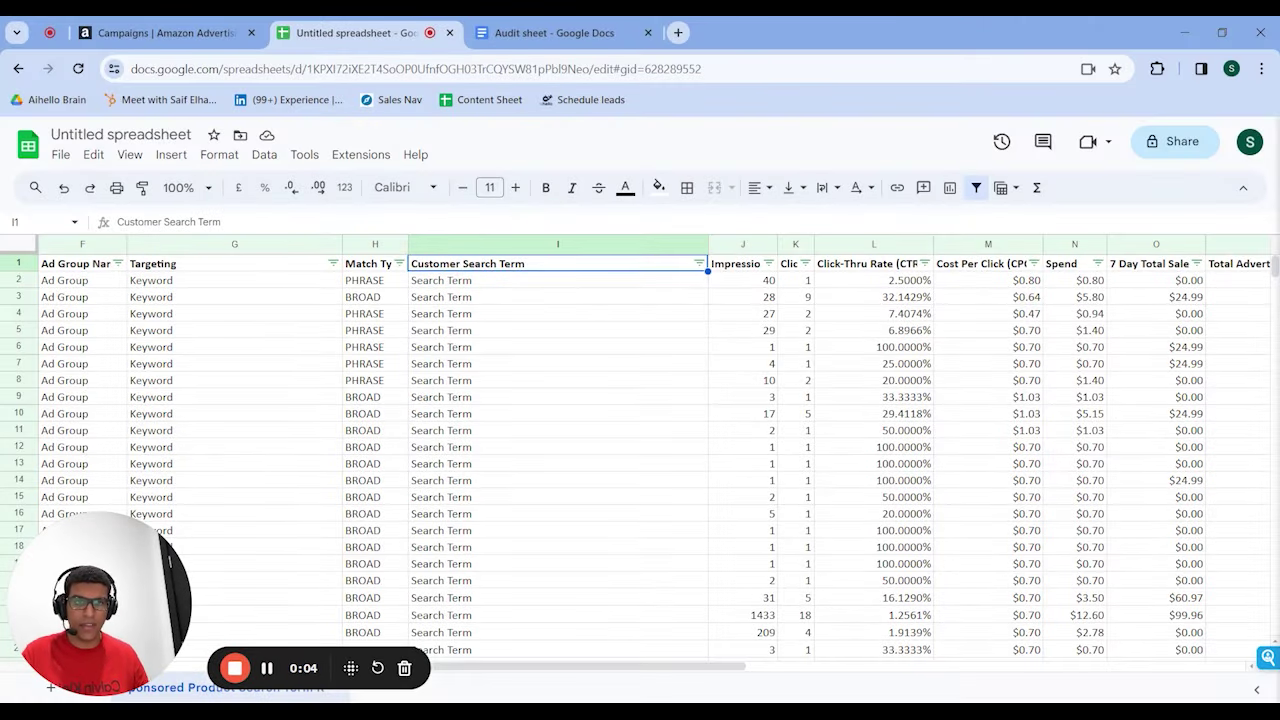
{"action": "scroll", "coordinate": [655, 452], "scroll_direction": "right", "scroll_amount": 2}
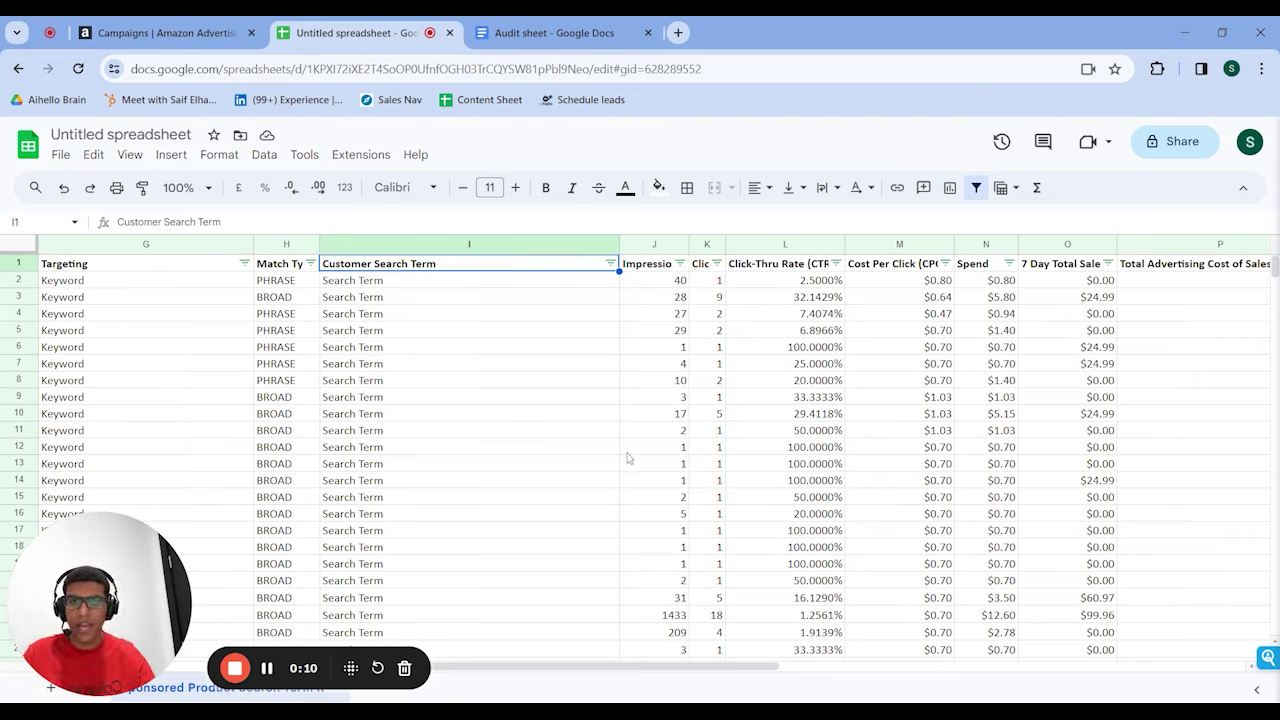
{"action": "left_click", "coordinate": [610, 263]}
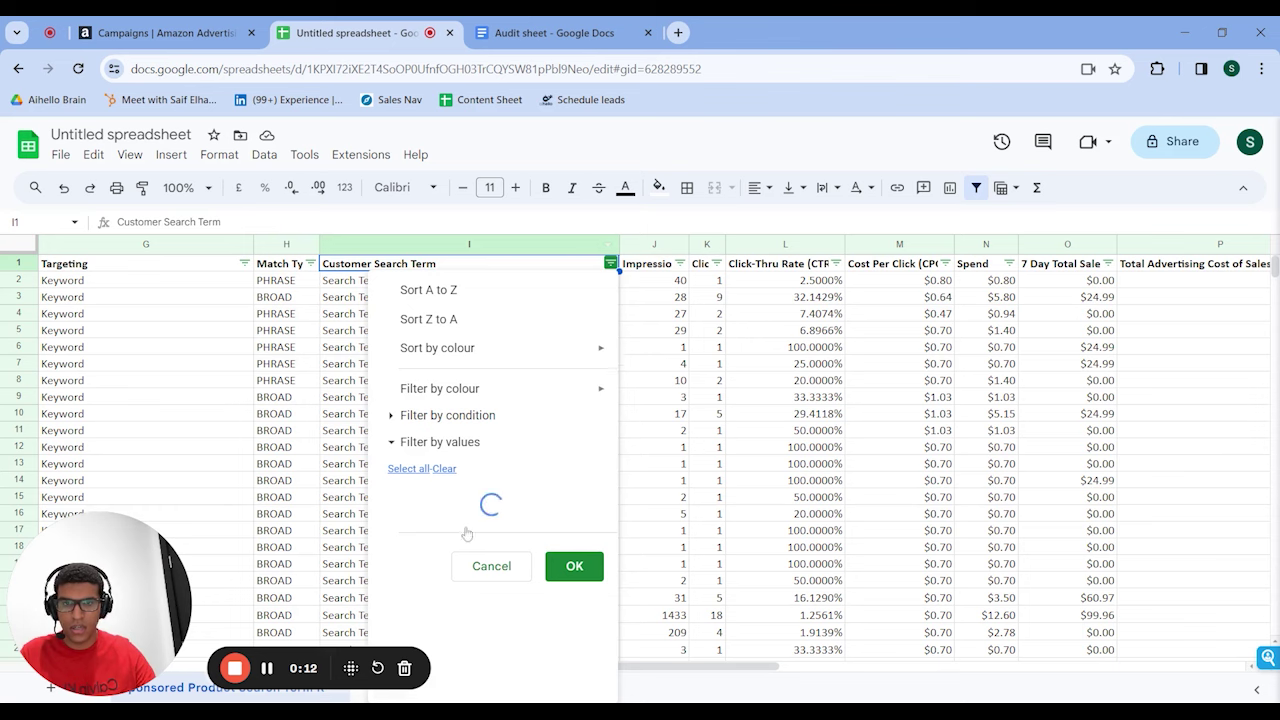
{"action": "left_click", "coordinate": [445, 469]}
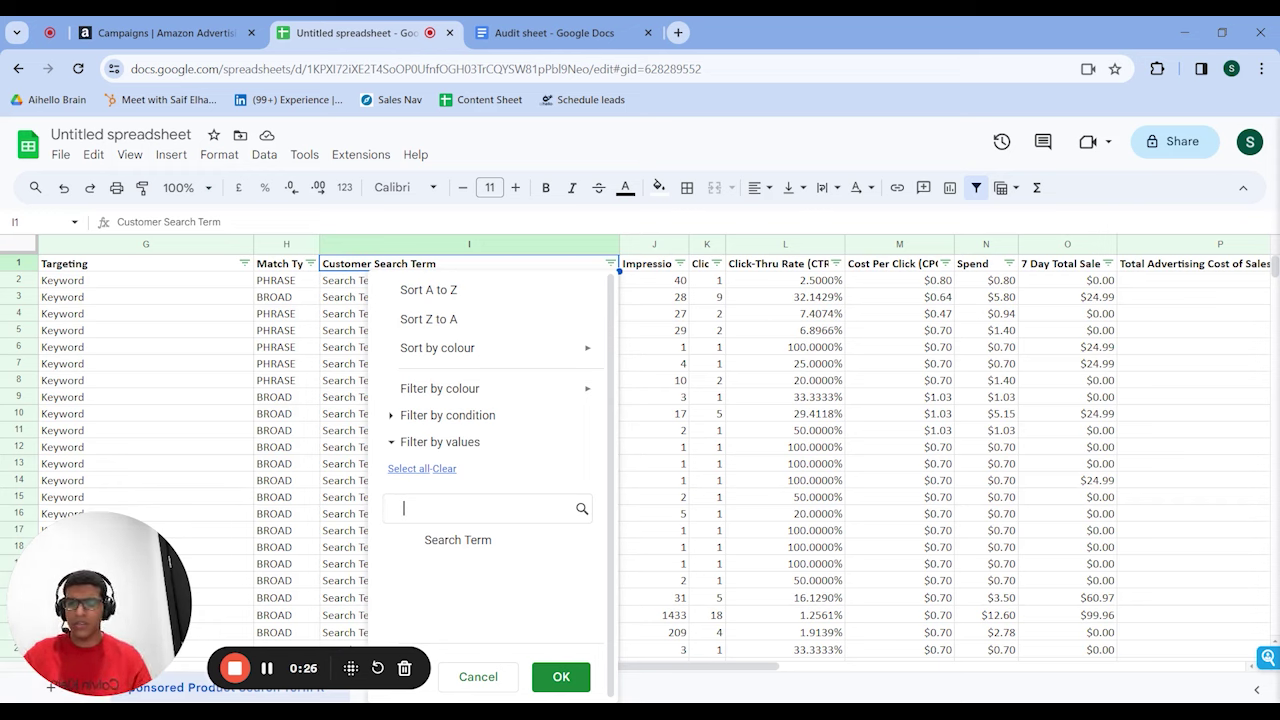
{"action": "type", "text": "Se"}
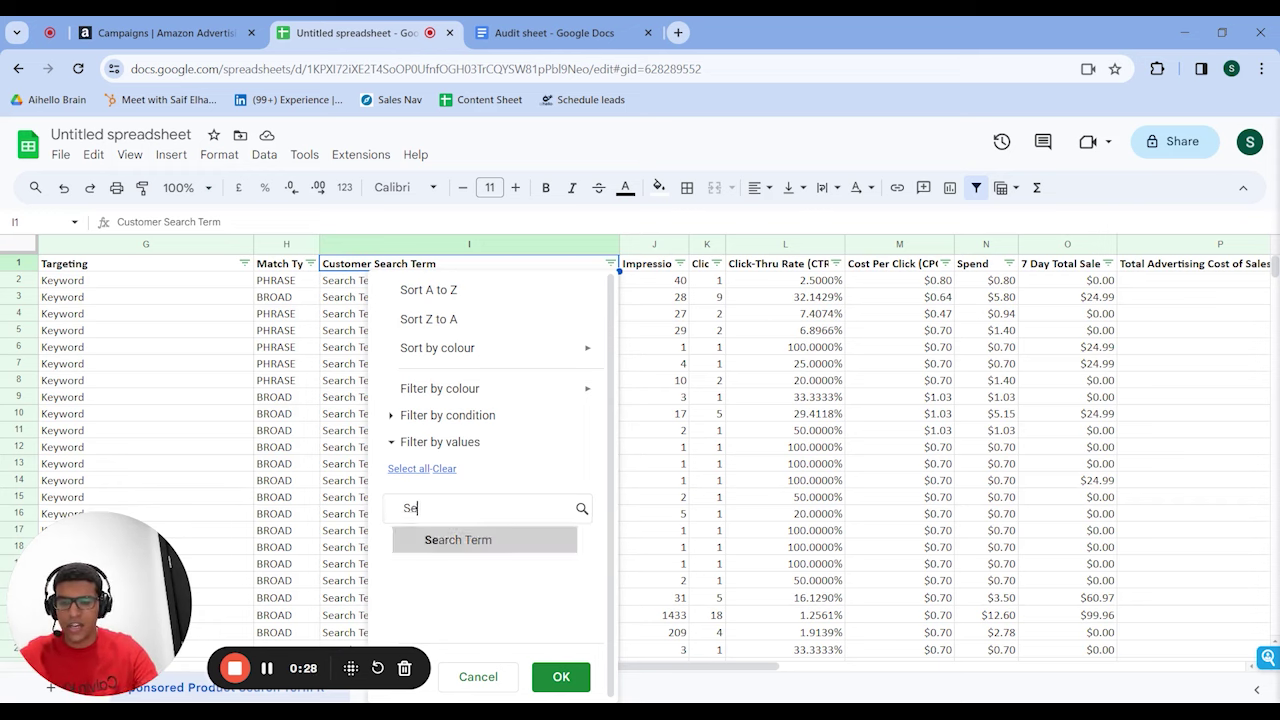
{"action": "type", "text": "arch"}
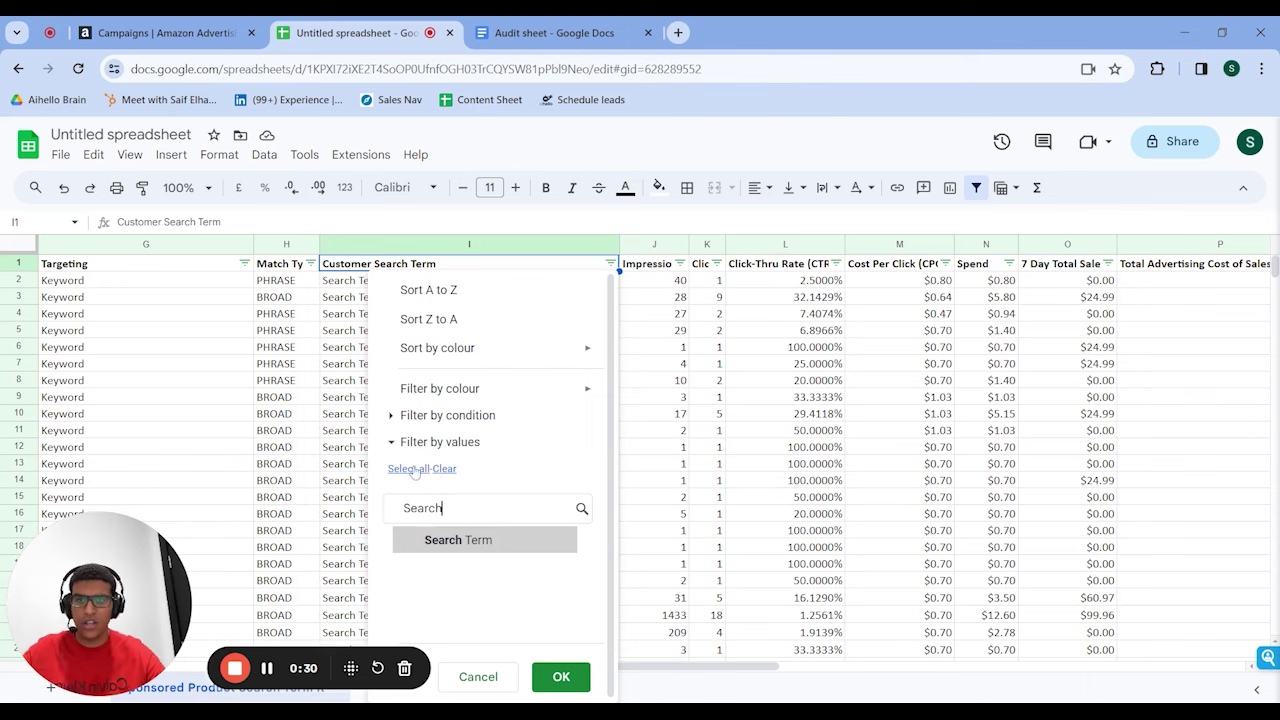
{"action": "left_click", "coordinate": [415, 469]}
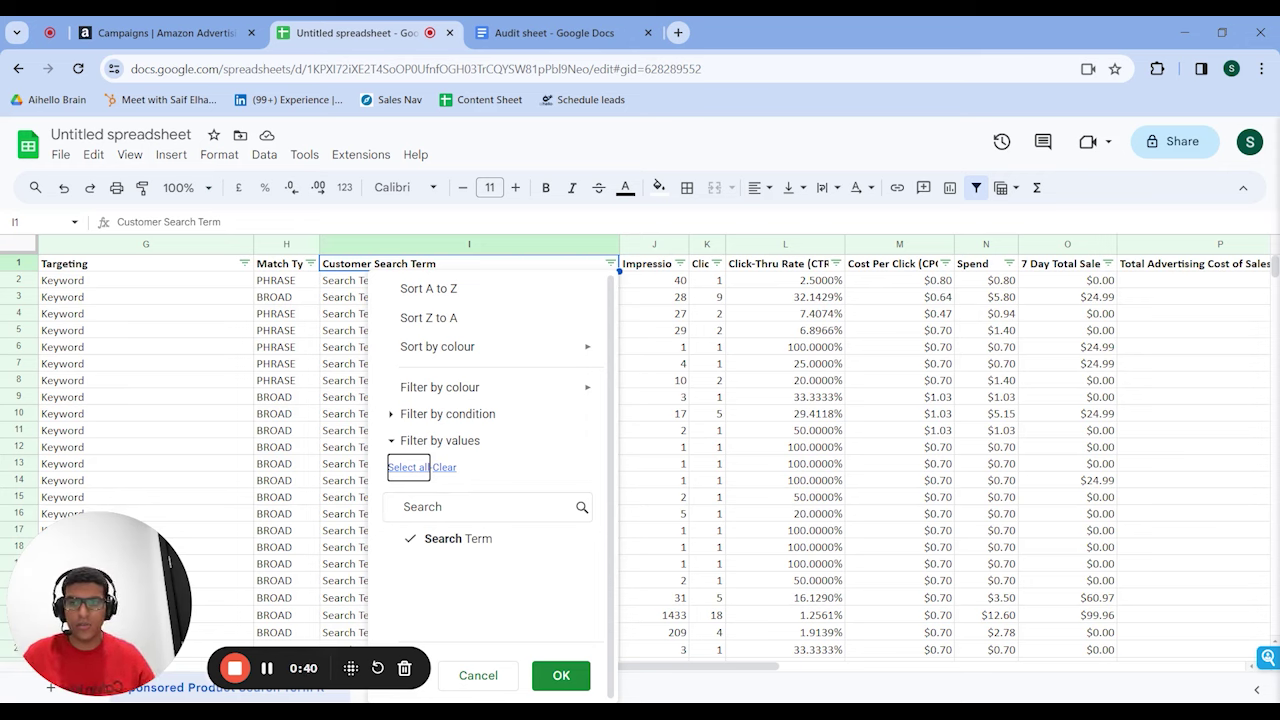
Step: Change the value search in the Customer Search Term filter to "Term" and apply the filter
{"action": "left_click", "coordinate": [443, 507]}
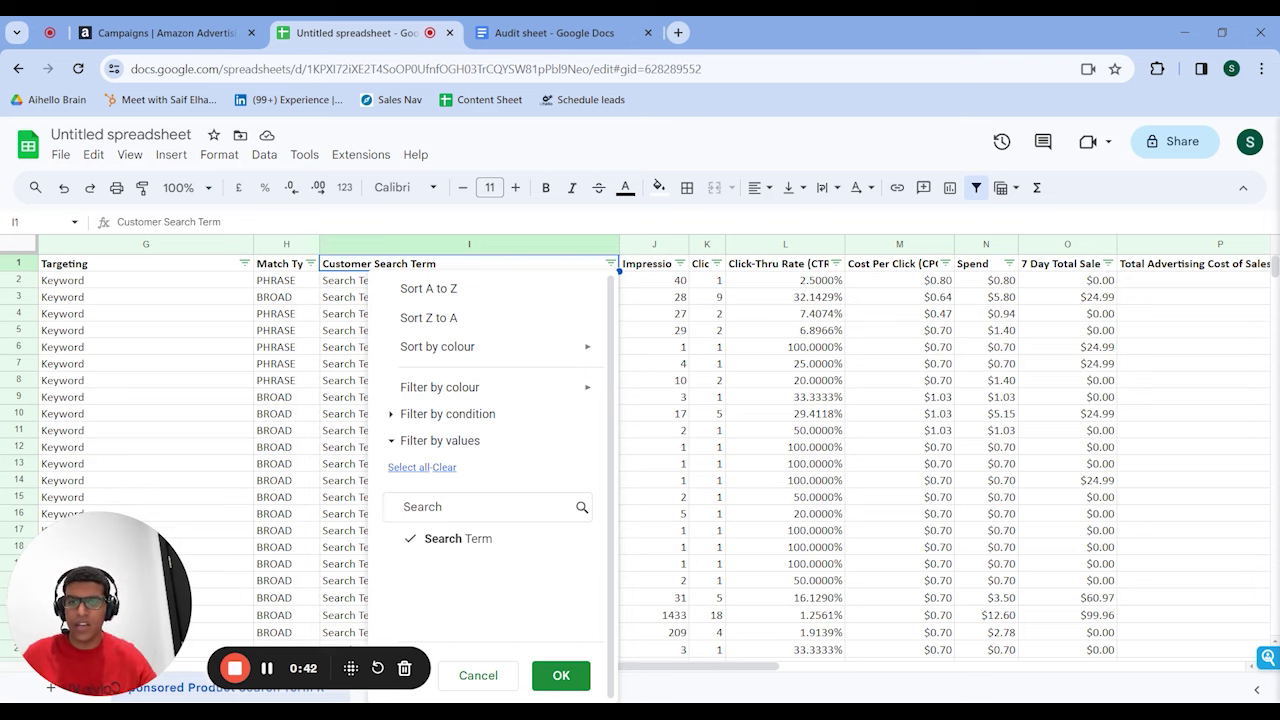
{"action": "key", "text": "ctrl+a"}
{"action": "type", "text": "T"}
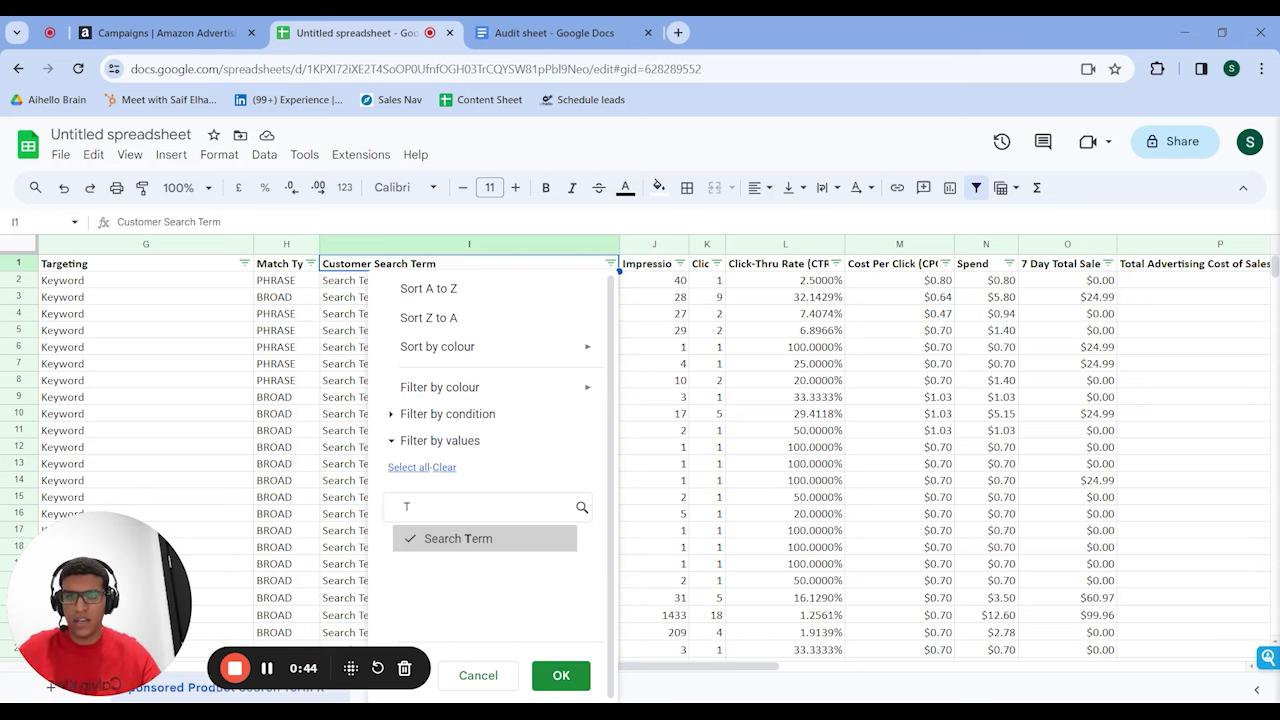
{"action": "type", "text": "erm"}
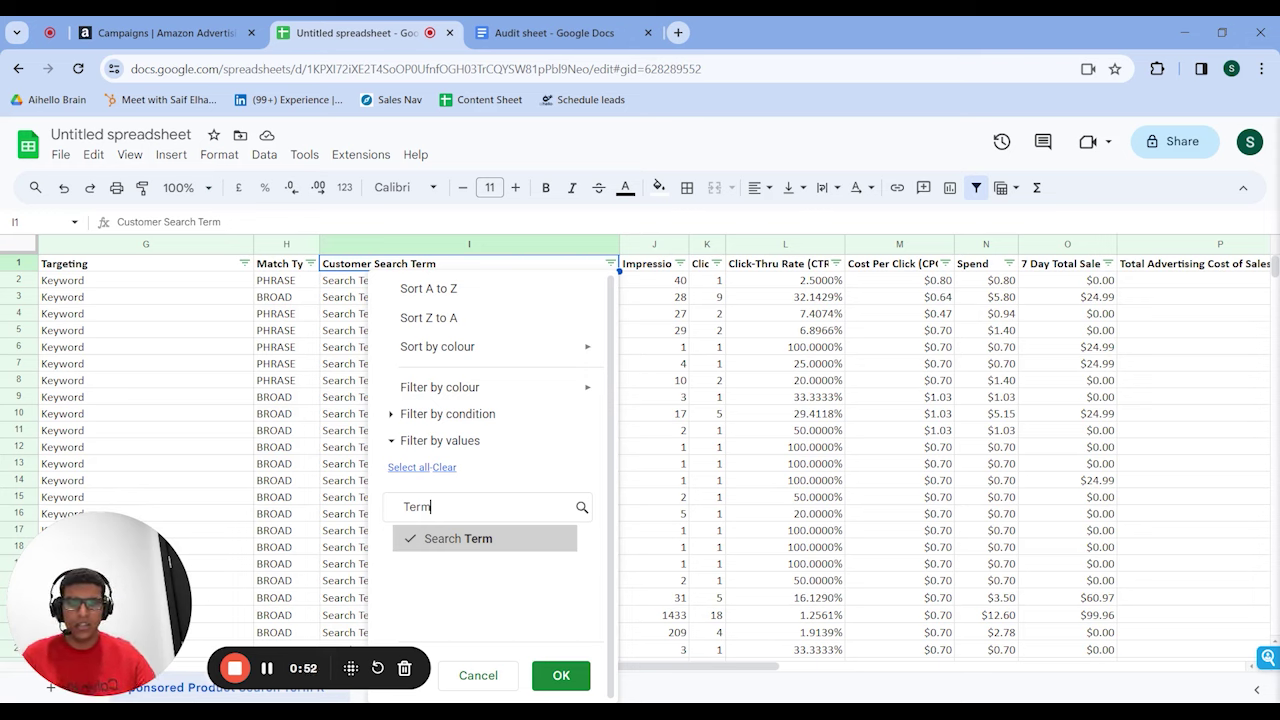
{"action": "left_click", "coordinate": [562, 676]}
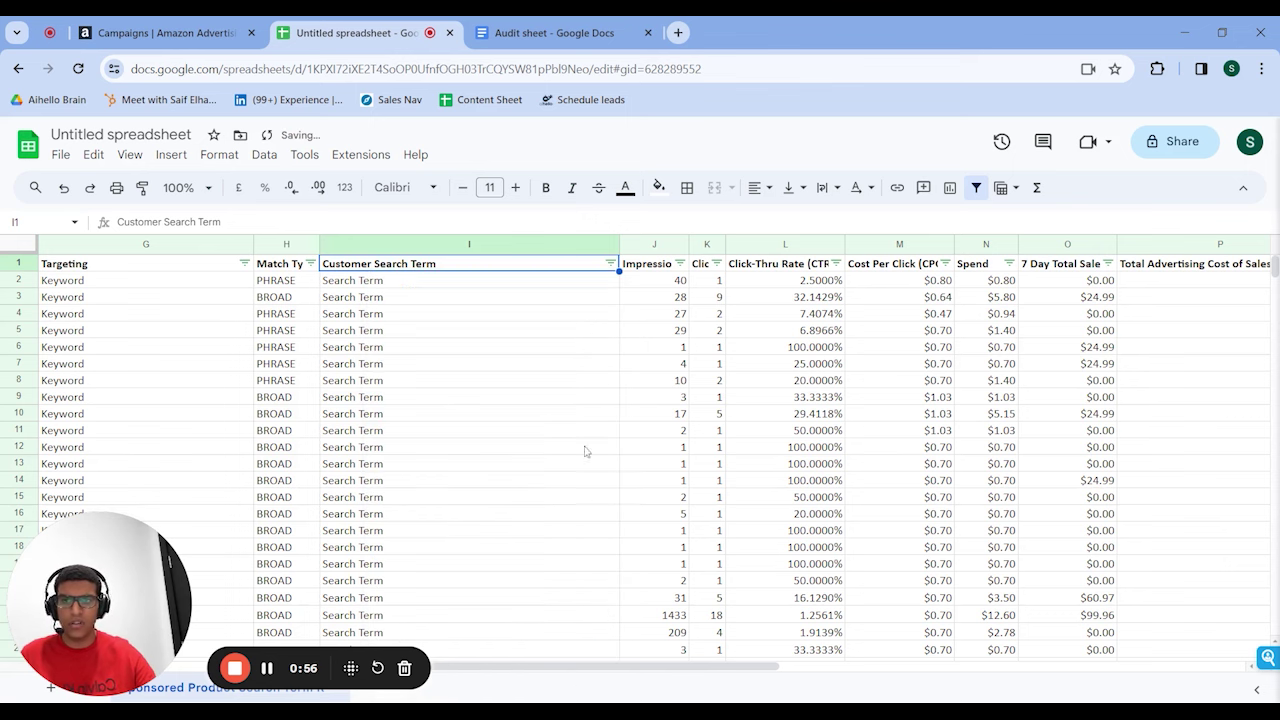
Step: Examine the Spend, 7 Day Total Sales and ACOS columns across the search term rows
{"action": "key", "text": "Down"}
{"action": "scroll", "coordinate": [633, 350], "scroll_direction": "right", "scroll_amount": 5}
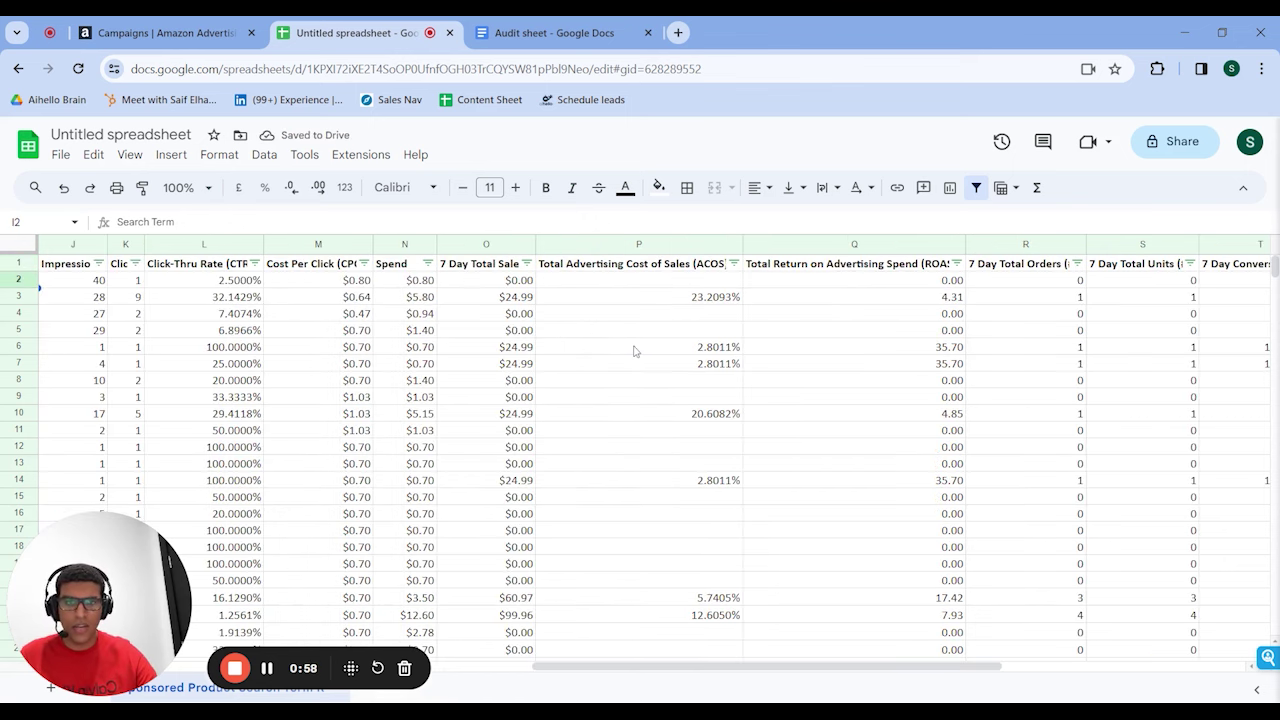
{"action": "left_click", "coordinate": [433, 285]}
{"action": "scroll", "coordinate": [457, 290], "scroll_direction": "down", "scroll_amount": 10}
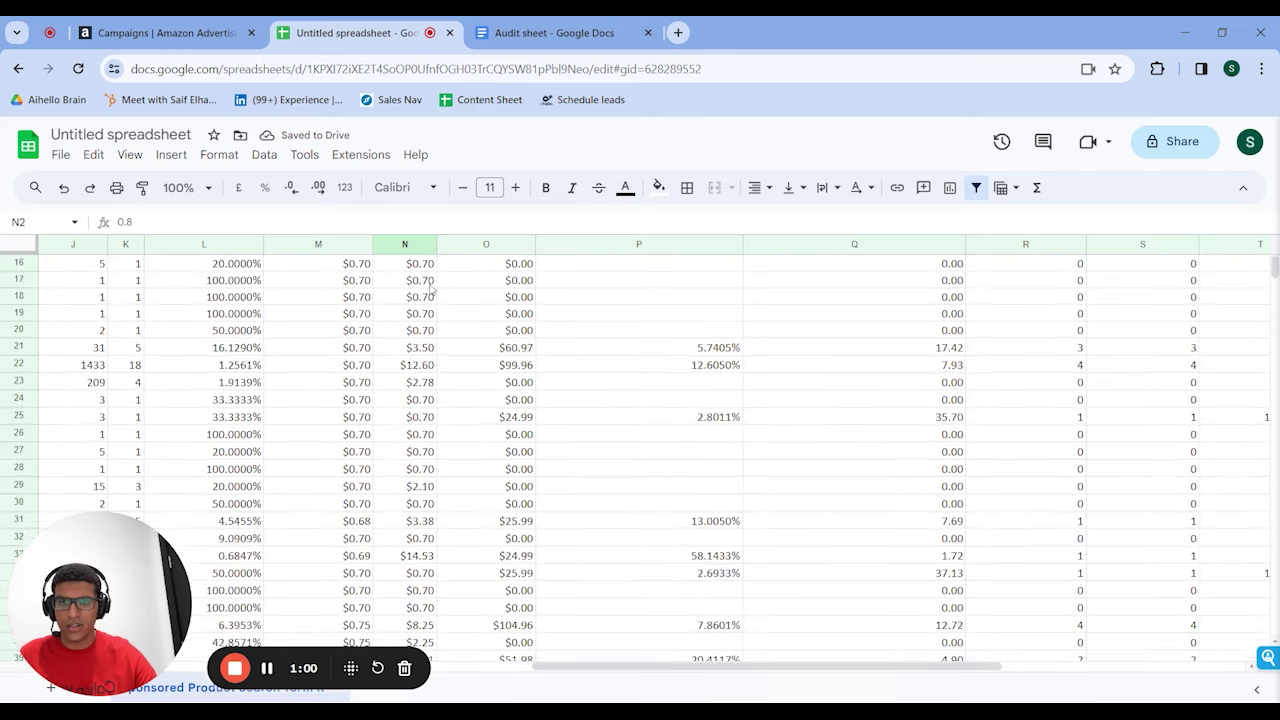
{"action": "scroll", "coordinate": [538, 480], "scroll_direction": "up", "scroll_amount": 10}
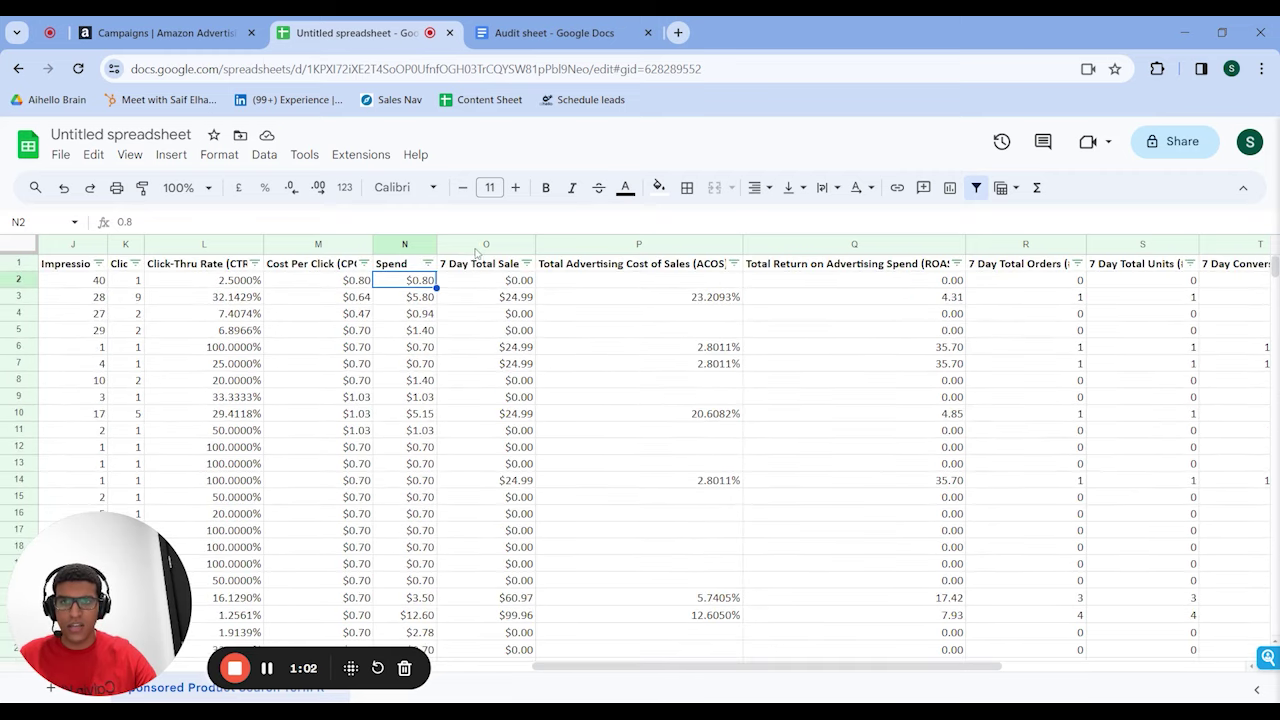
{"action": "left_click", "coordinate": [542, 384]}
{"action": "scroll", "coordinate": [484, 451], "scroll_direction": "down", "scroll_amount": 20}
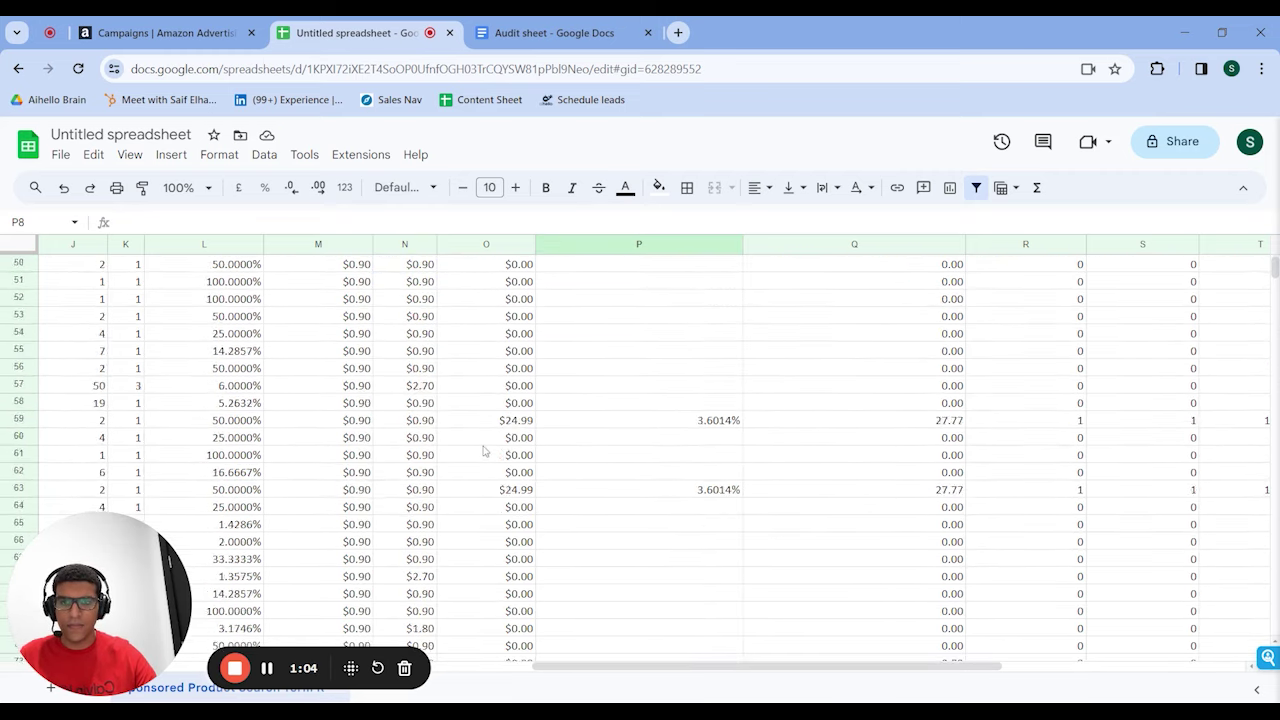
{"action": "scroll", "coordinate": [484, 314], "scroll_direction": "up", "scroll_amount": 10}
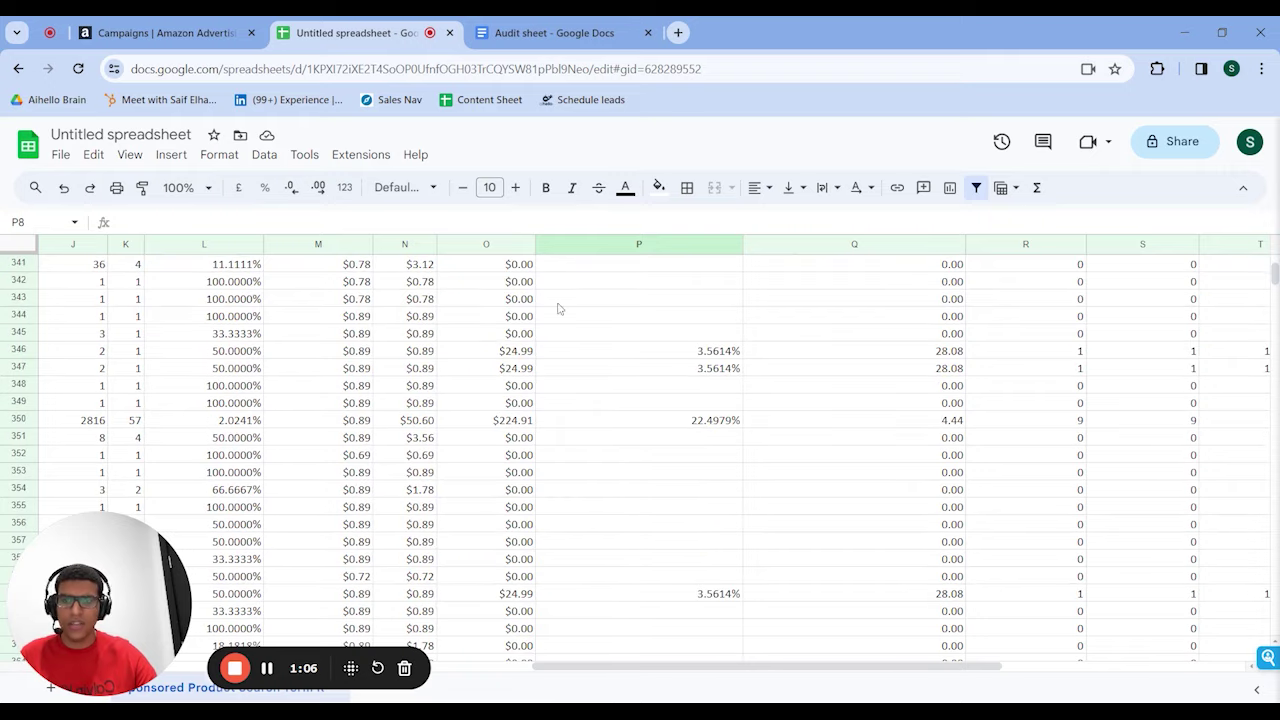
{"action": "scroll", "coordinate": [484, 314], "scroll_direction": "up", "scroll_amount": 20}
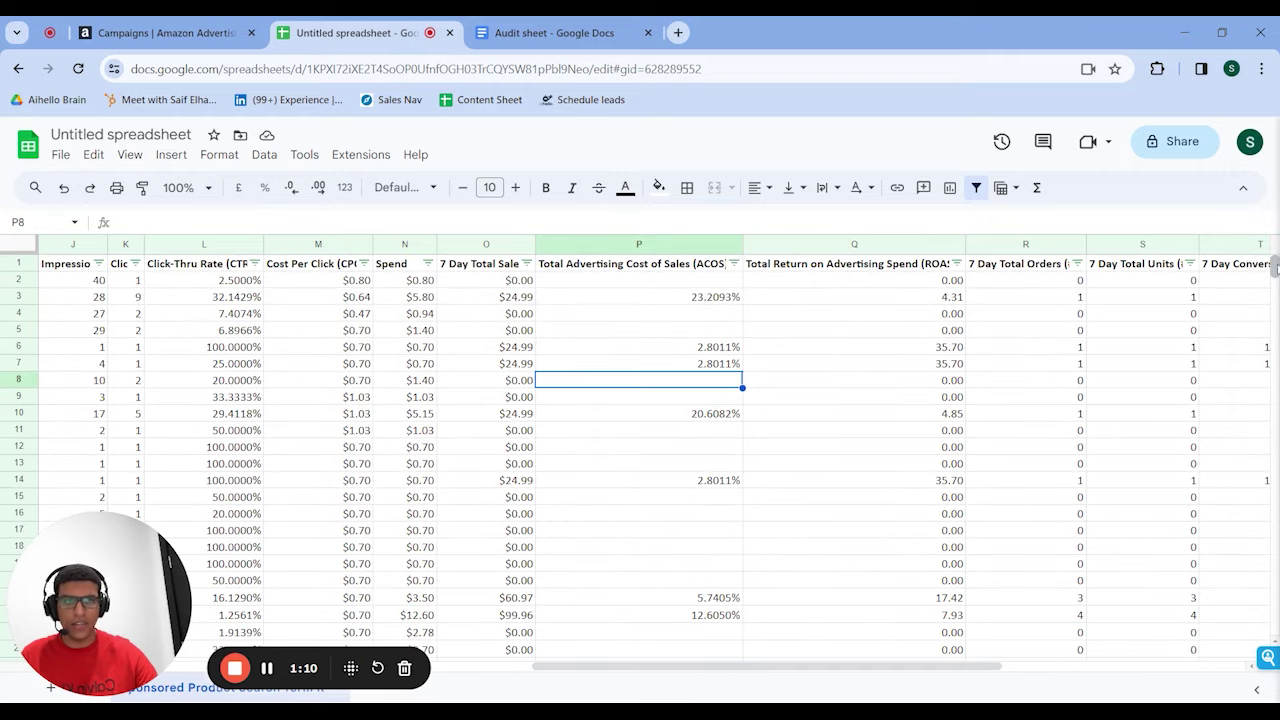
Step: Insert one empty row below the last search term record, row 16139
{"action": "left_click_drag", "start_coordinate": [1274, 266], "coordinate": [1274, 622]}
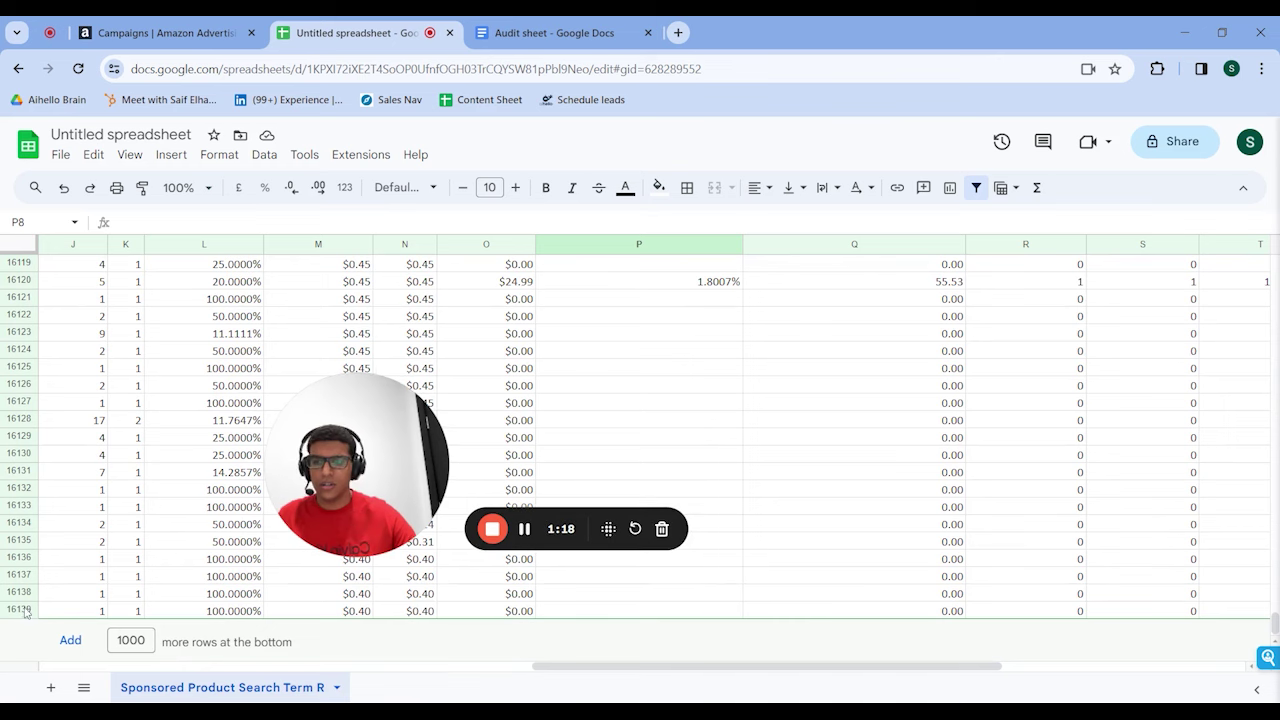
{"action": "left_click", "coordinate": [20, 611]}
{"action": "right_click", "coordinate": [20, 611]}
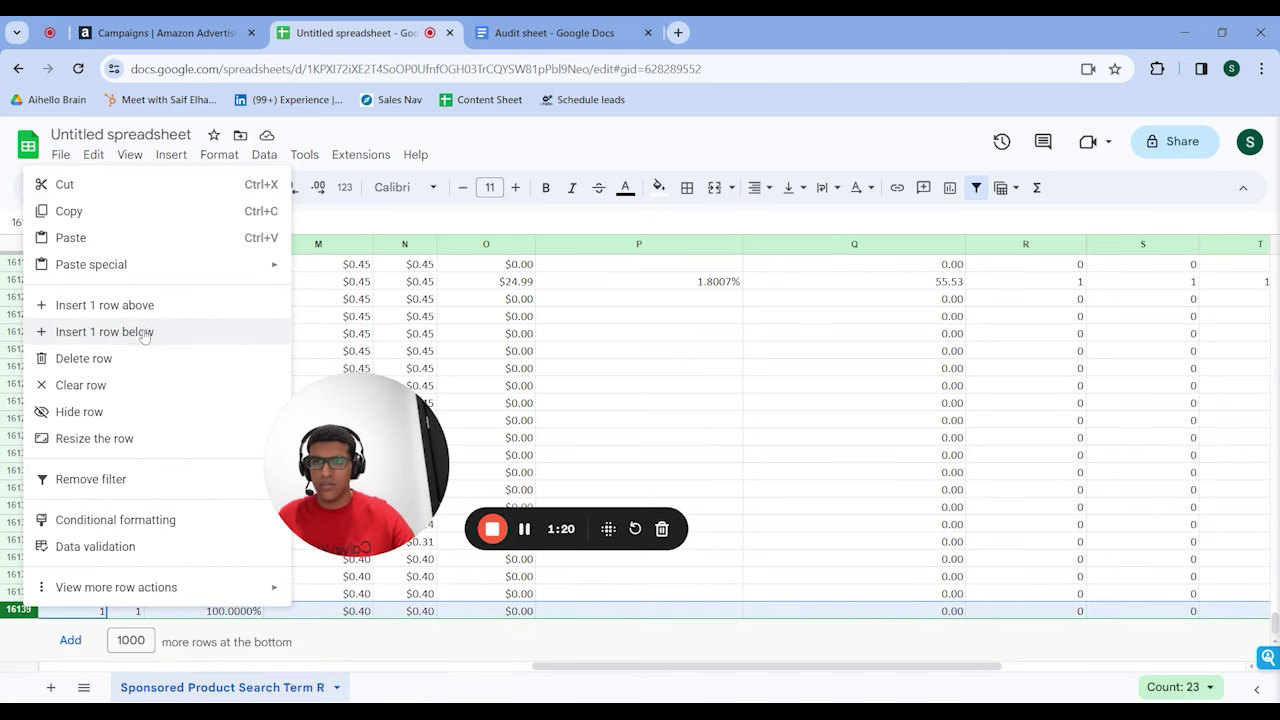
{"action": "left_click", "coordinate": [104, 331]}
{"action": "scroll", "coordinate": [684, 467], "scroll_direction": "right", "scroll_amount": 10}
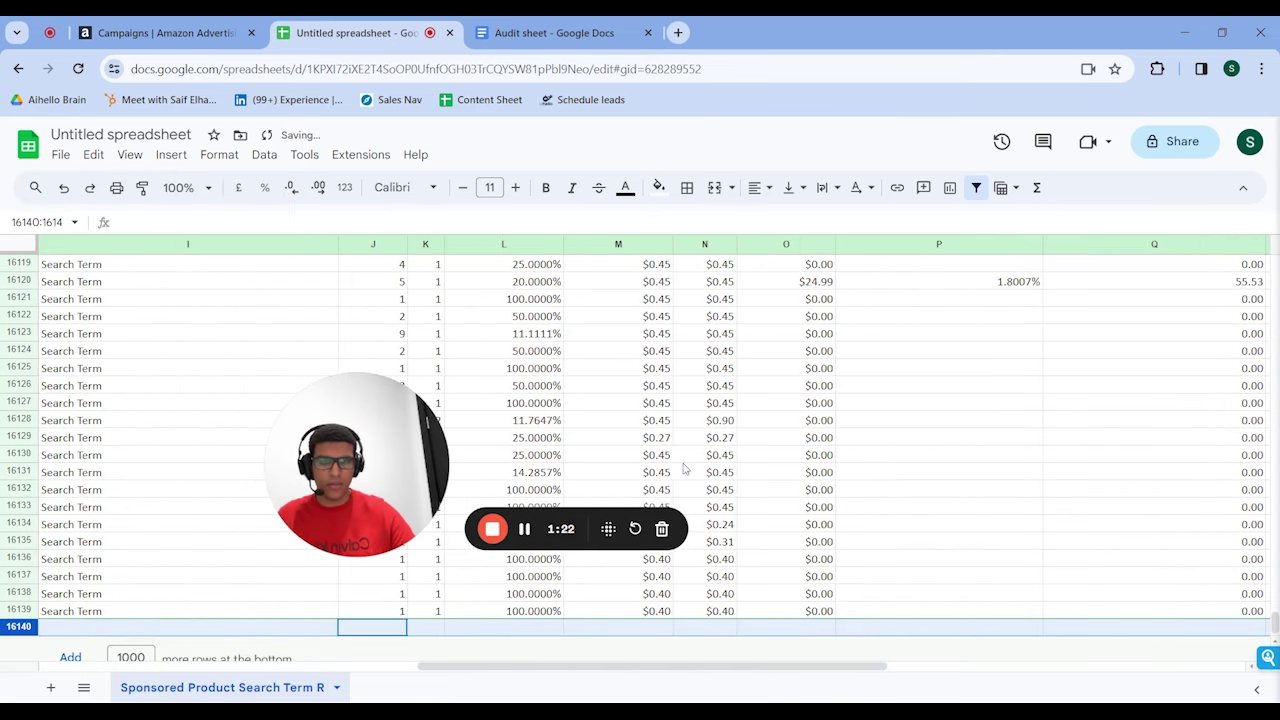
{"action": "left_click", "coordinate": [722, 627]}
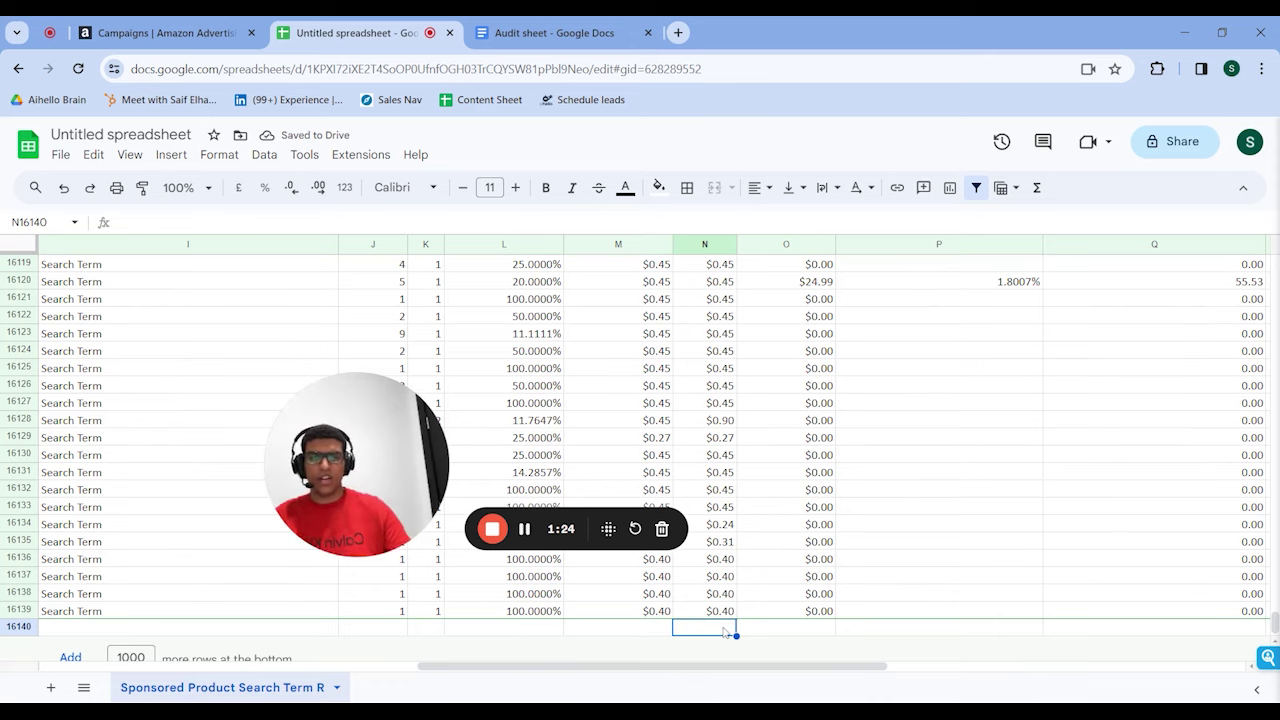
{"action": "double_click", "coordinate": [724, 630]}
{"action": "type", "text": "=sum"}
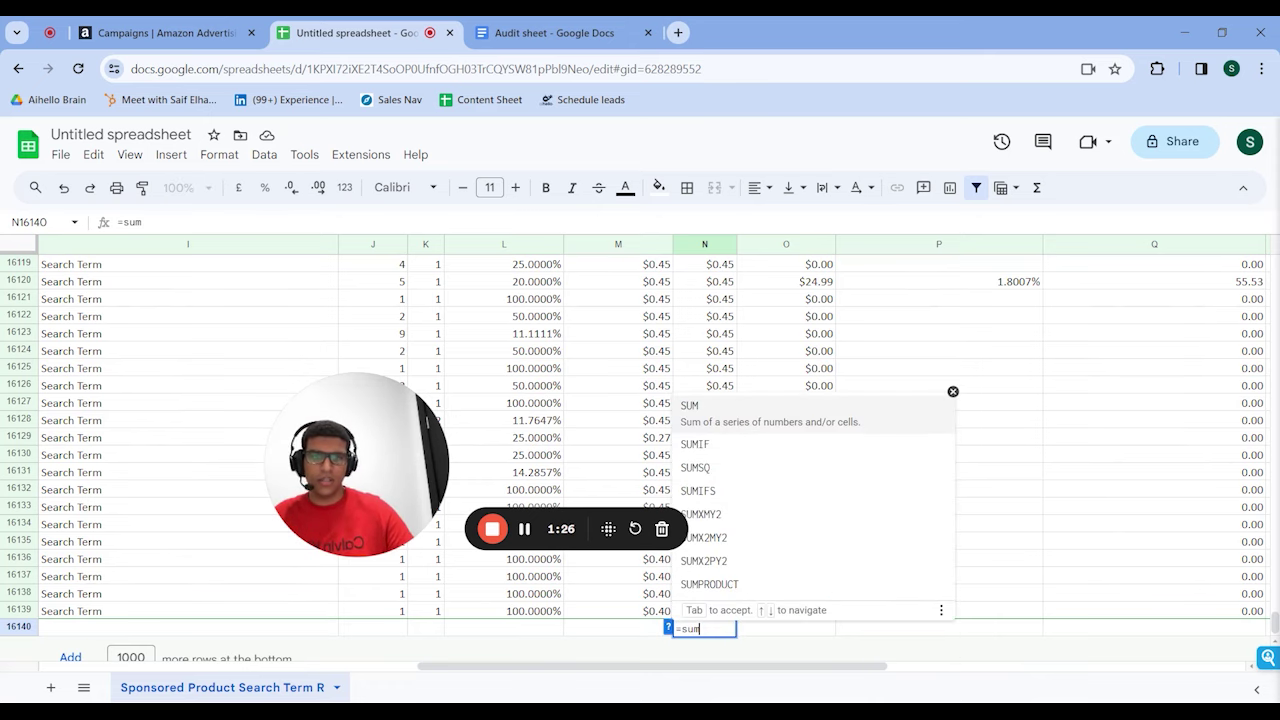
{"action": "key", "text": "Tab"}
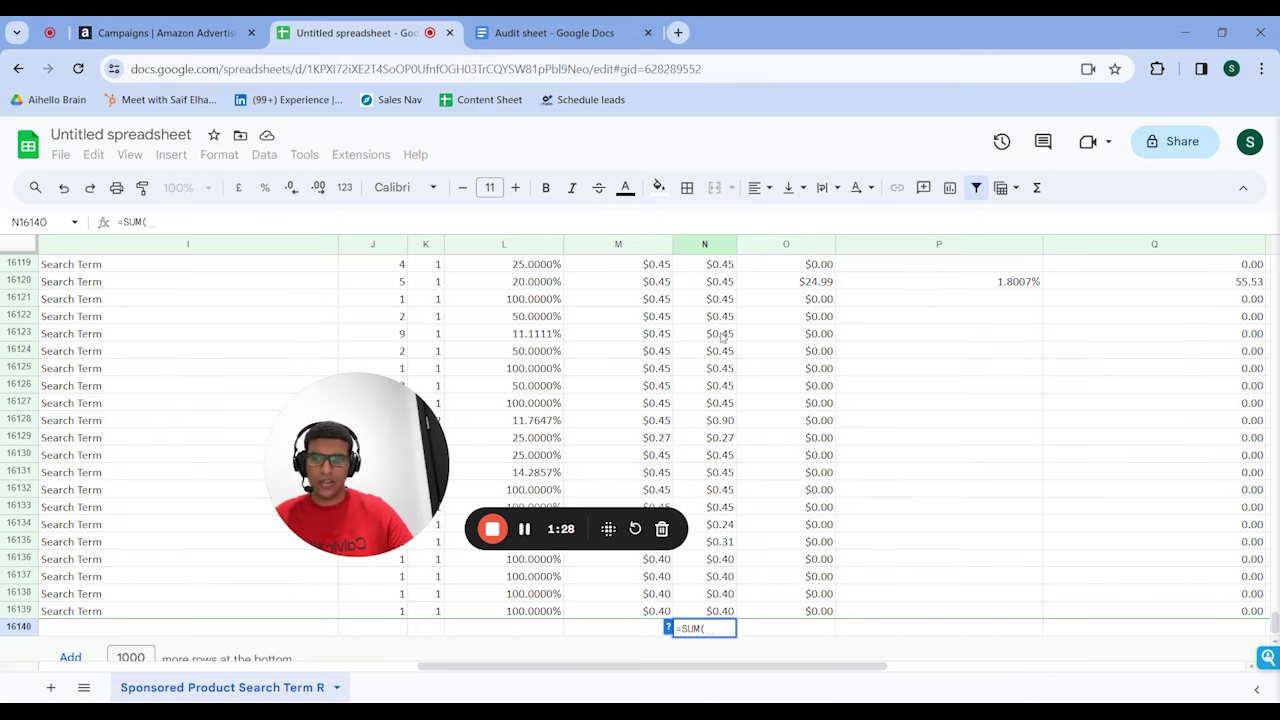
{"action": "scroll", "coordinate": [720, 308], "scroll_direction": "up", "scroll_amount": 5}
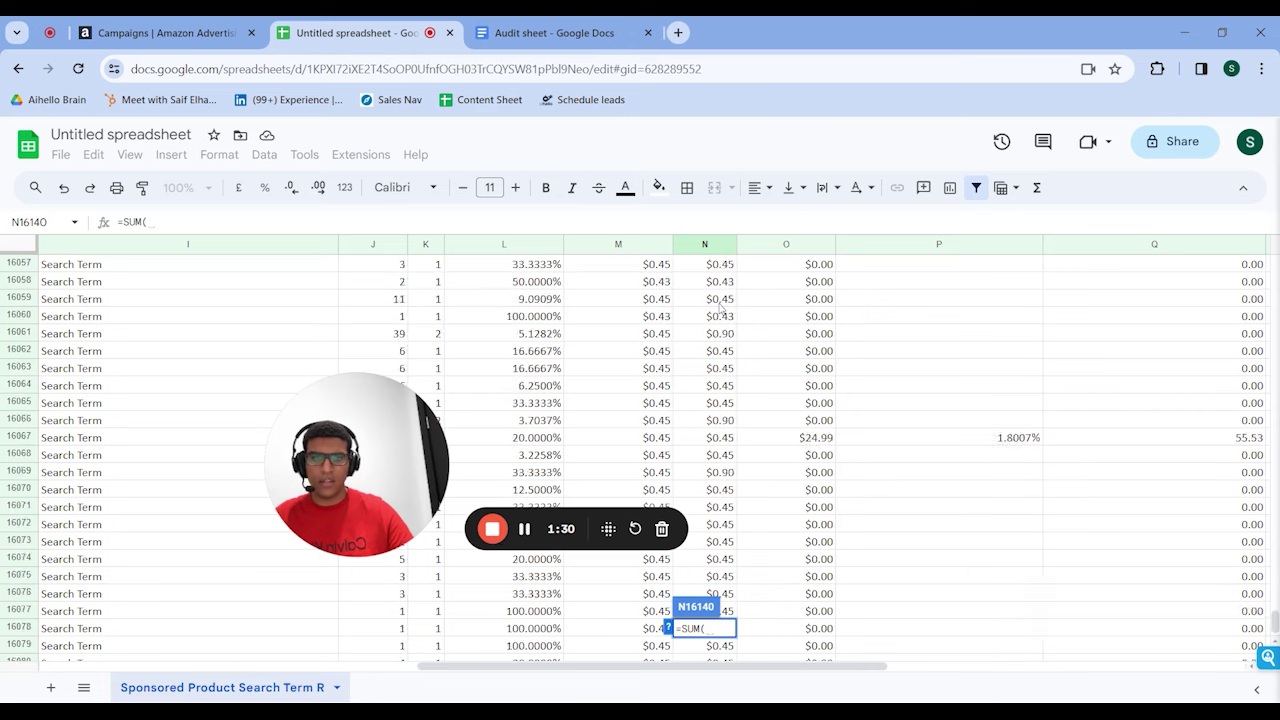
{"action": "scroll", "coordinate": [720, 308], "scroll_direction": "down", "scroll_amount": 5}
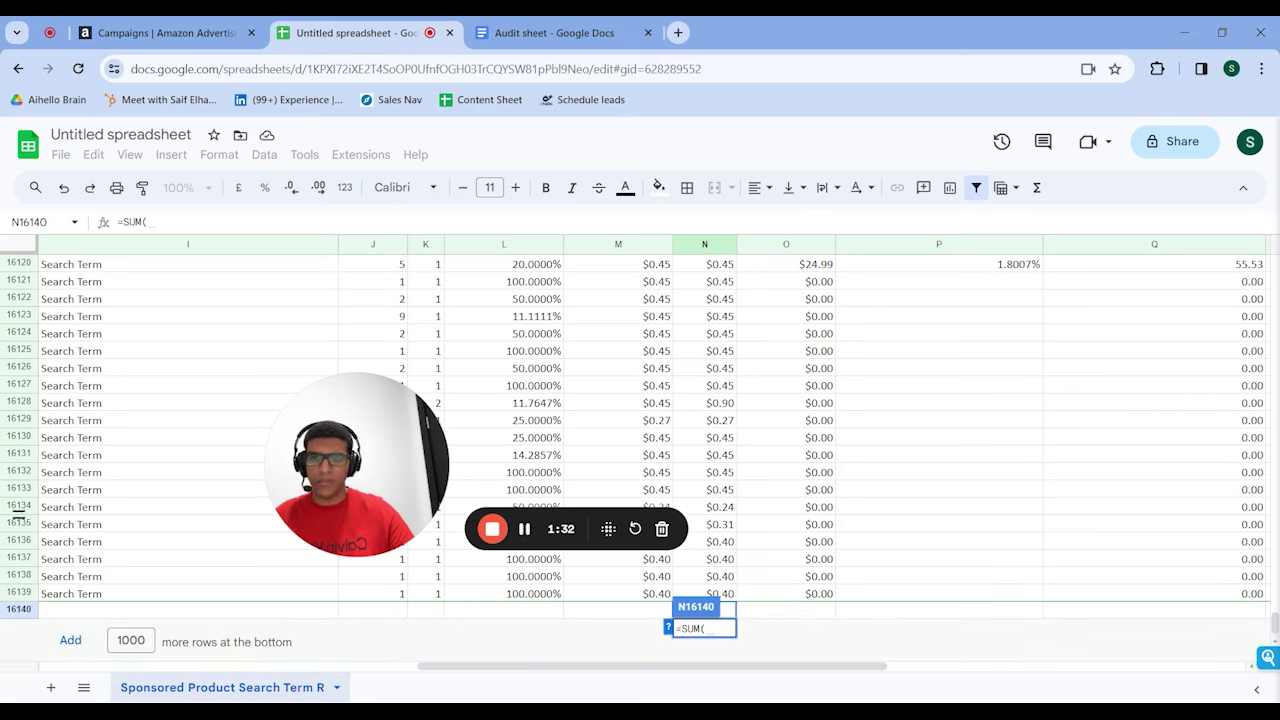
{"action": "mouse_move", "coordinate": [405, 493]}
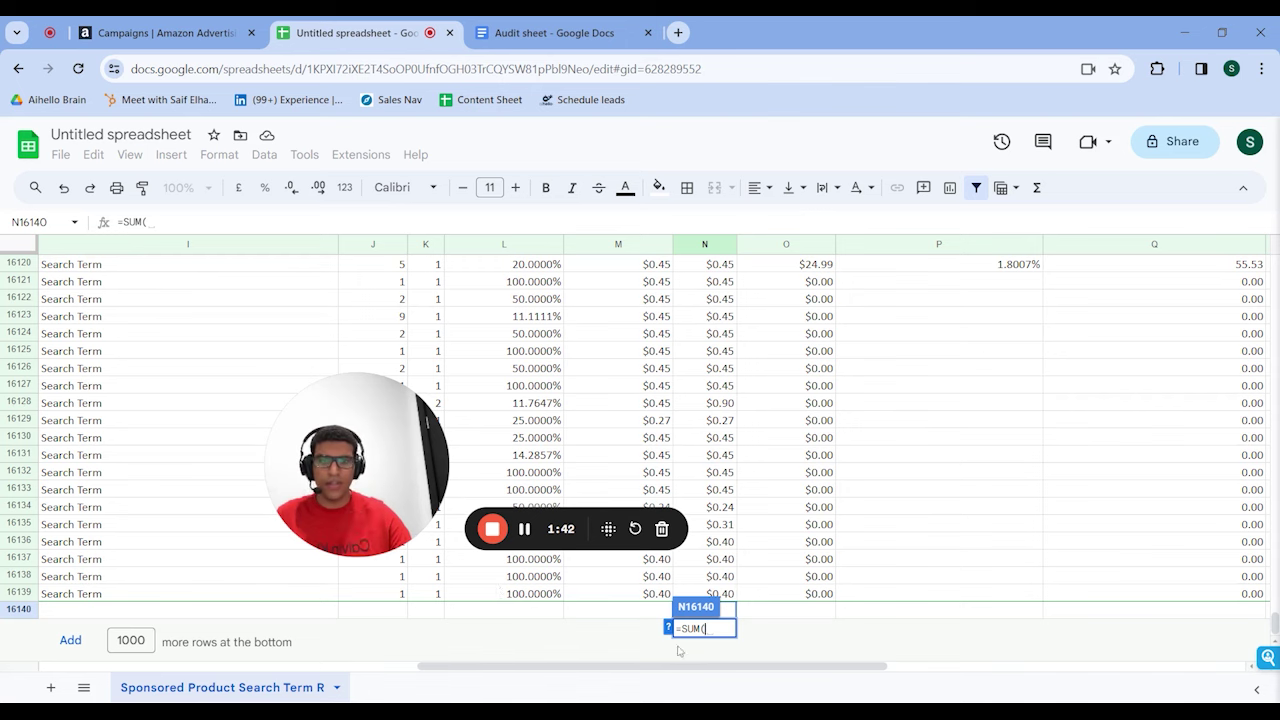
{"action": "key", "text": "ctrl+a"}
{"action": "key", "text": "BackSpace"}
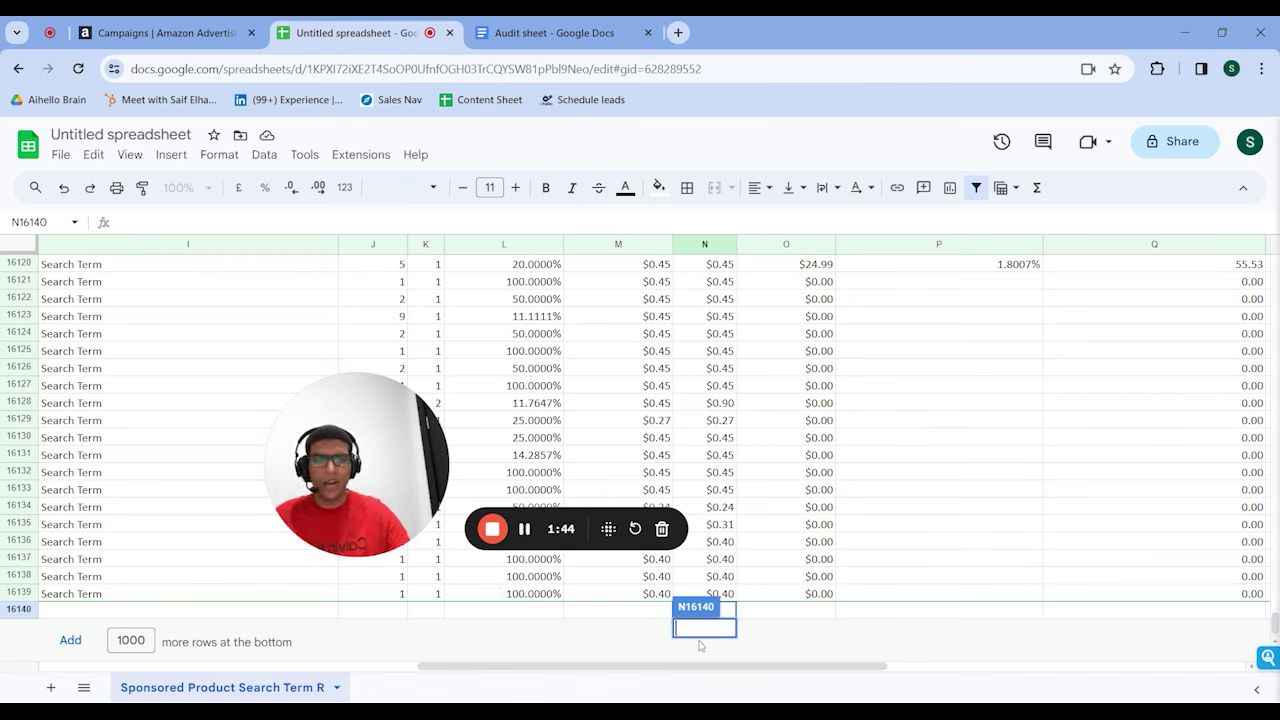
{"action": "left_click", "coordinate": [887, 489]}
Step: Review the Spend and 7 Day Total Sales columns from the end of the report back towards its first rows
{"action": "scroll", "coordinate": [738, 330], "scroll_direction": "up", "scroll_amount": 20}
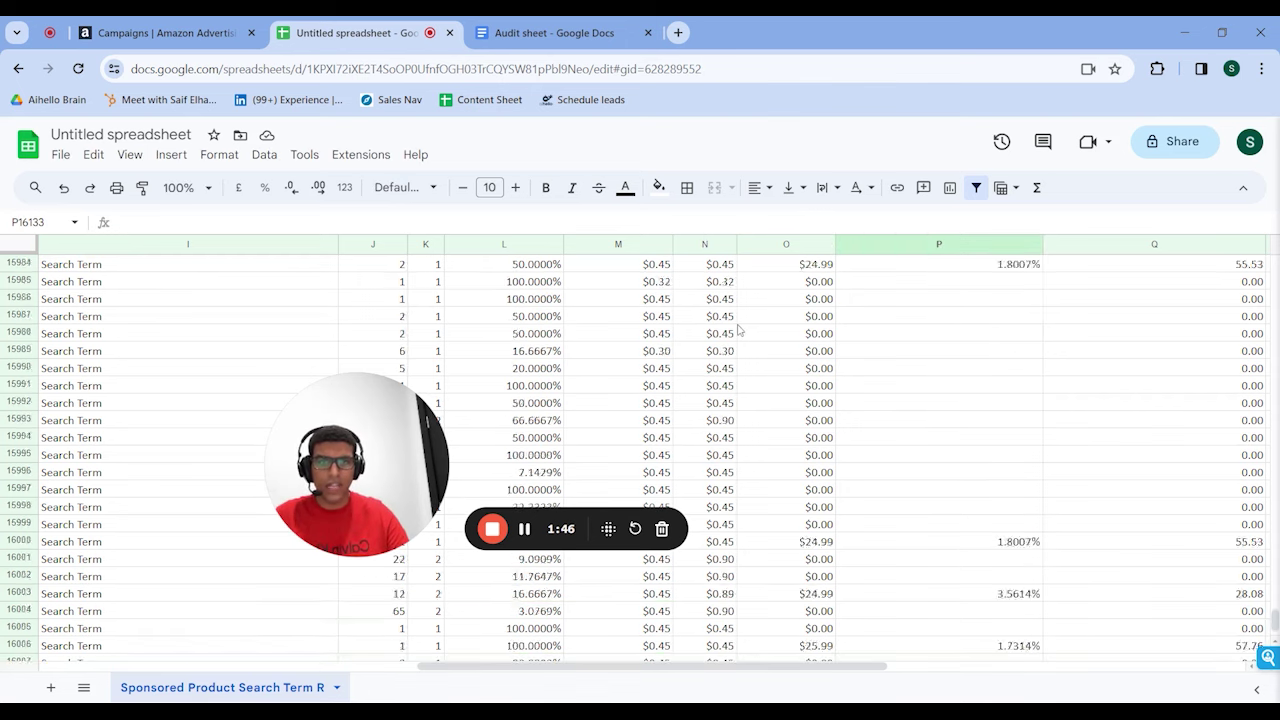
{"action": "scroll", "coordinate": [640, 455], "scroll_direction": "up", "scroll_amount": 20}
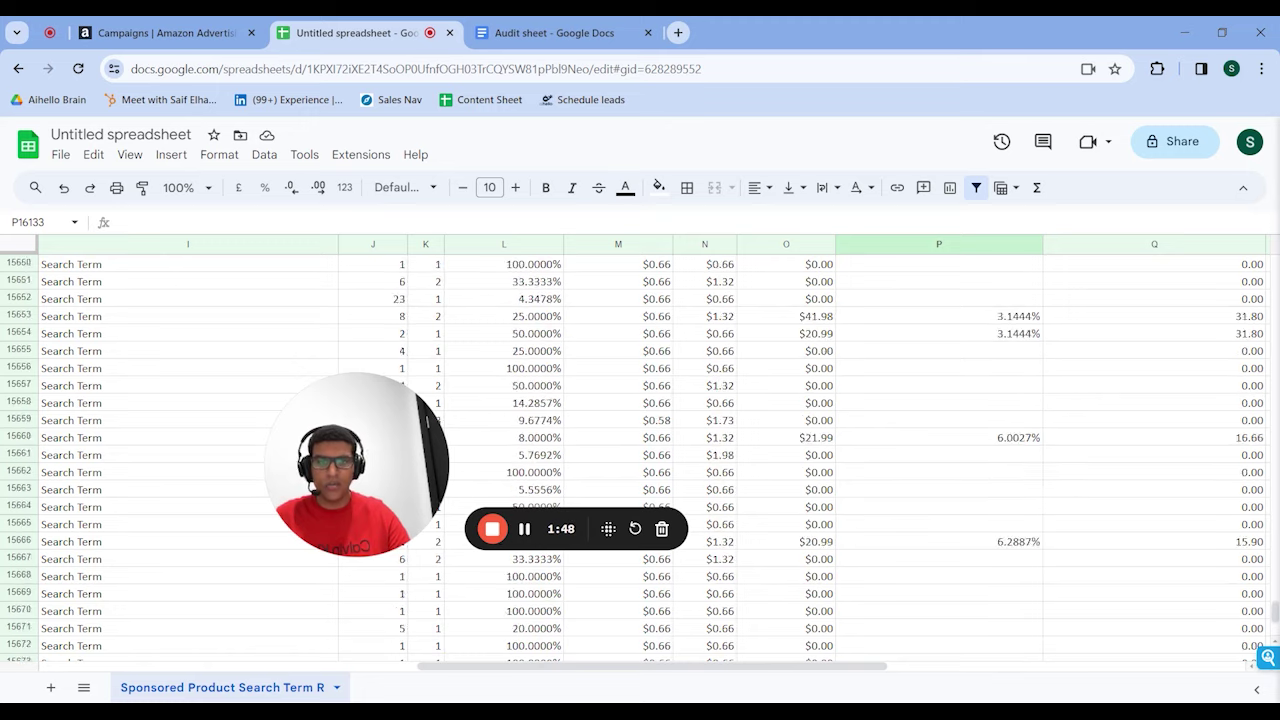
{"action": "scroll", "coordinate": [640, 455], "scroll_direction": "up", "scroll_amount": 12}
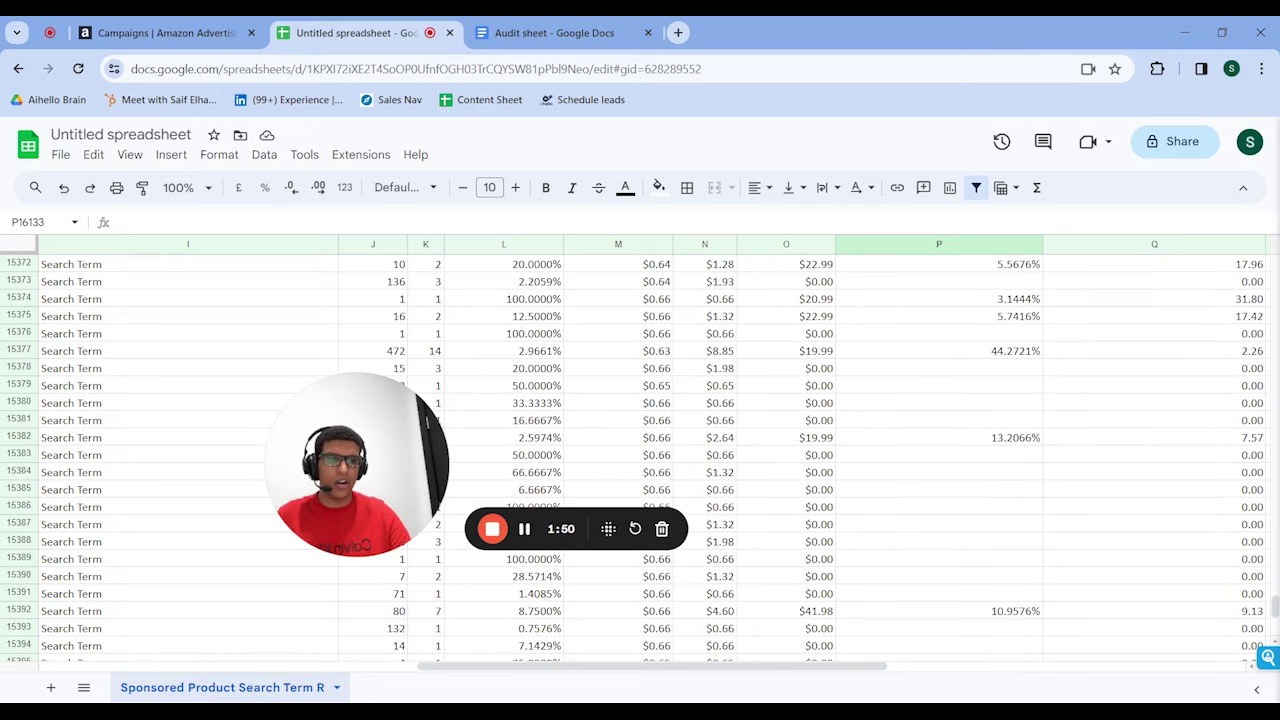
{"action": "left_click_drag", "start_coordinate": [1274, 608], "coordinate": [1272, 200]}
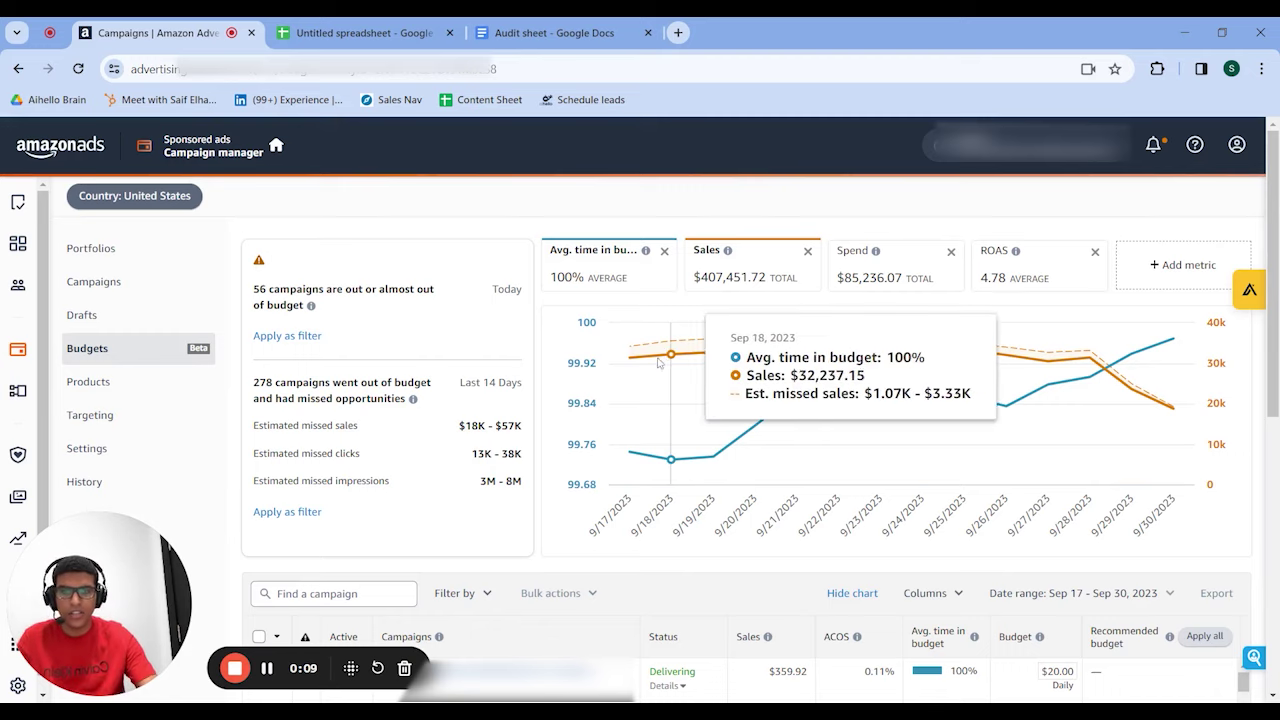
Step: Inspect the daily estimated missed sales in the Budgets chart and highlight the 14-day estimated missed sales range
{"action": "mouse_move", "coordinate": [631, 332]}
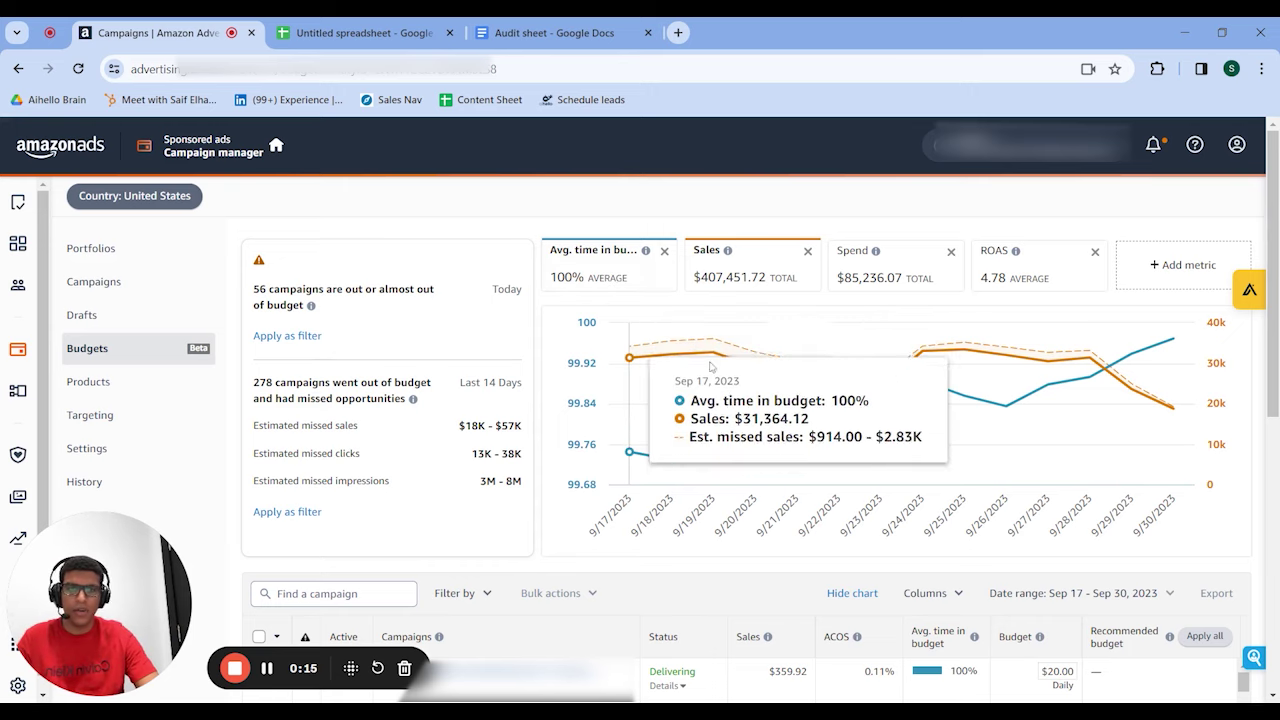
{"action": "mouse_move", "coordinate": [973, 394]}
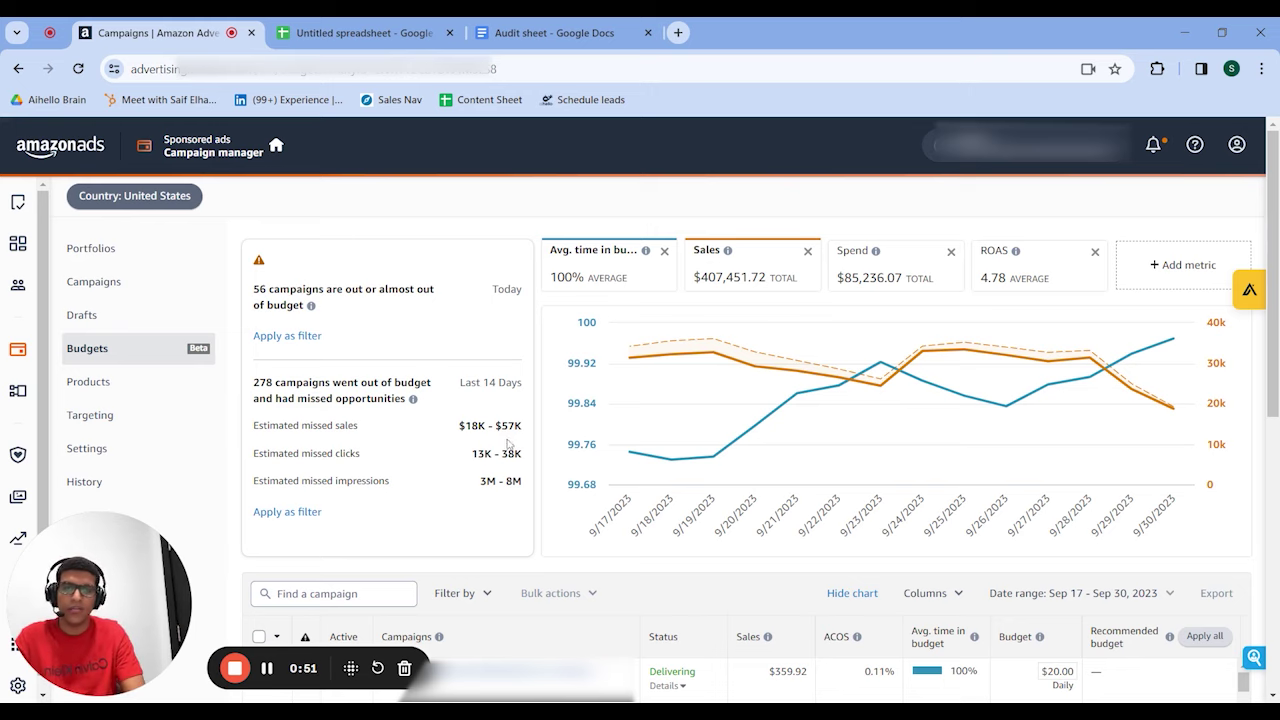
{"action": "left_click_drag", "start_coordinate": [530, 432], "coordinate": [457, 430]}
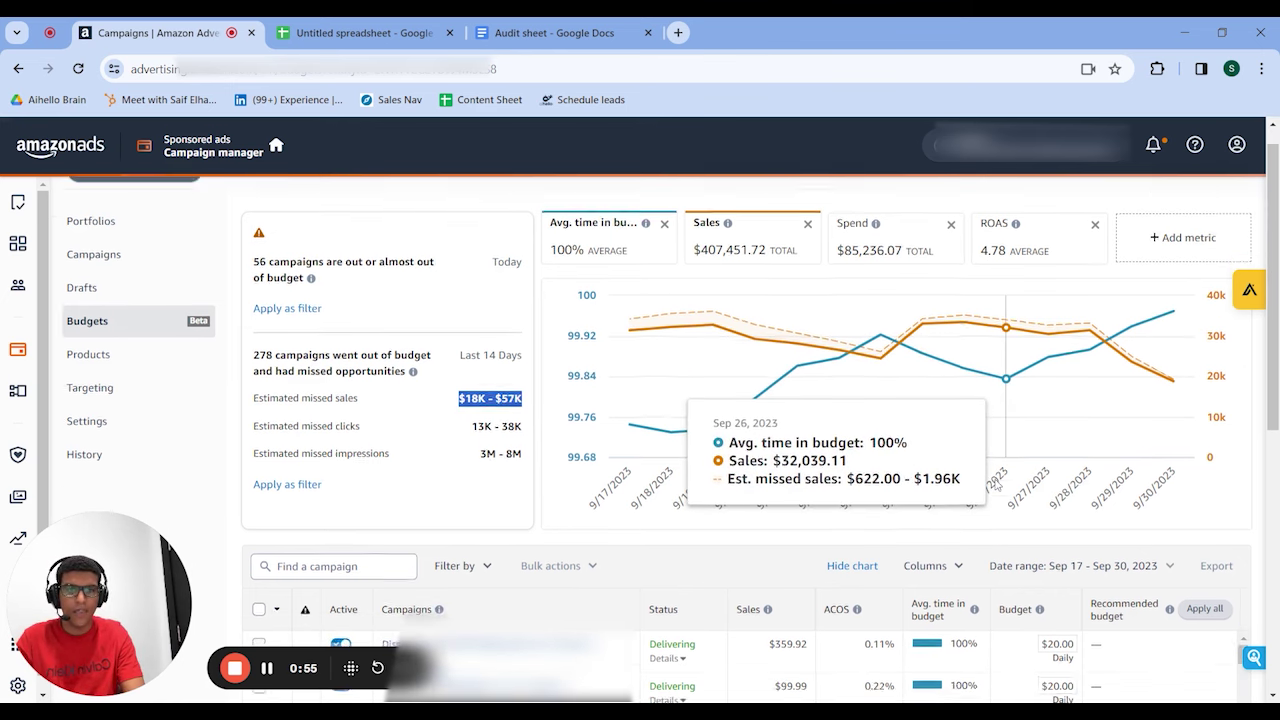
Step: Filter the Budgets campaign list to campaigns with Advertising cost of sales (ACOS) less than 20%
{"action": "scroll", "coordinate": [880, 420], "scroll_direction": "down", "scroll_amount": 1}
{"action": "left_click", "coordinate": [460, 522]}
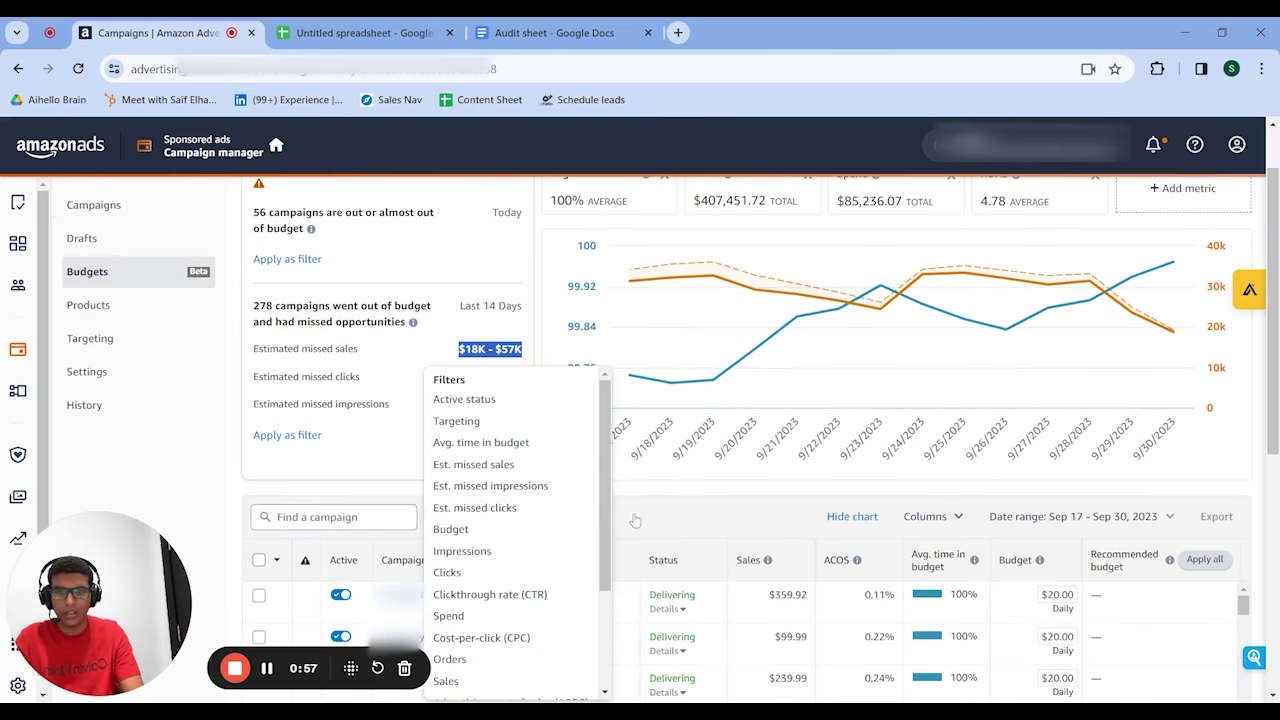
{"action": "scroll", "coordinate": [519, 523], "scroll_direction": "down", "scroll_amount": 2}
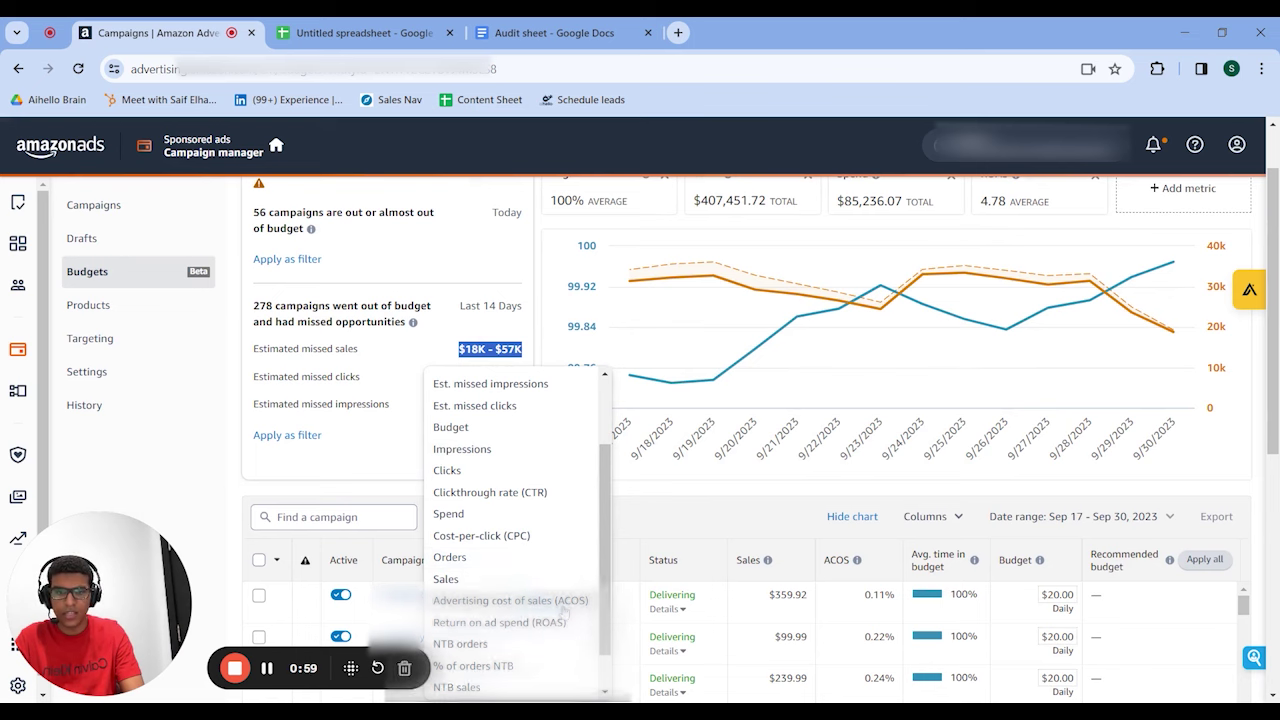
{"action": "left_click", "coordinate": [510, 600]}
{"action": "left_click", "coordinate": [470, 560]}
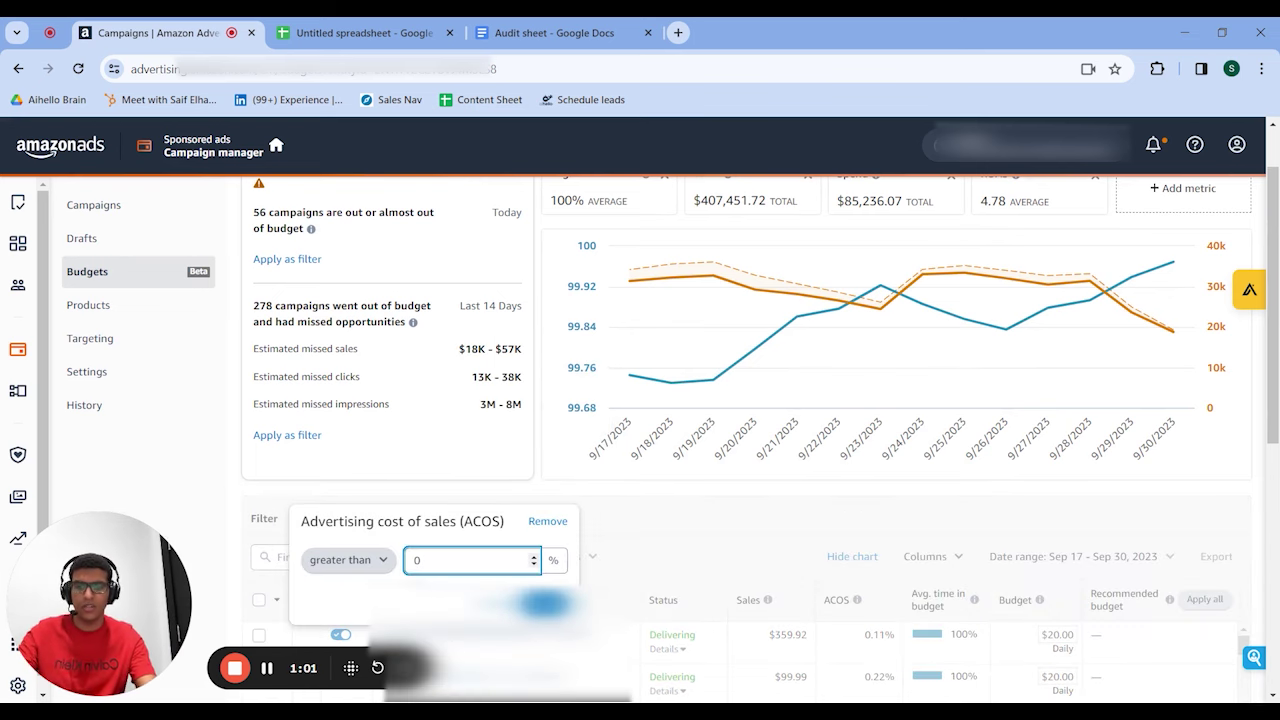
{"action": "type", "text": ".03"}
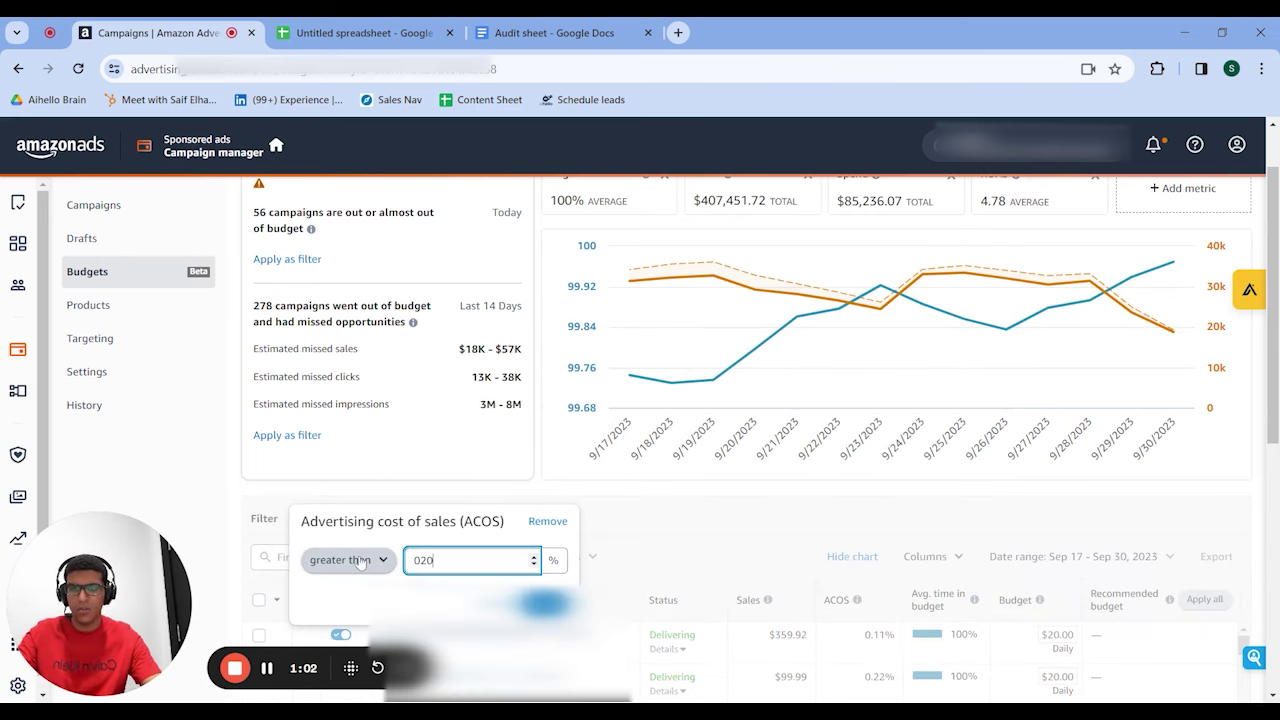
{"action": "left_click", "coordinate": [348, 560]}
{"action": "scroll", "coordinate": [415, 575], "scroll_direction": "down", "scroll_amount": 1}
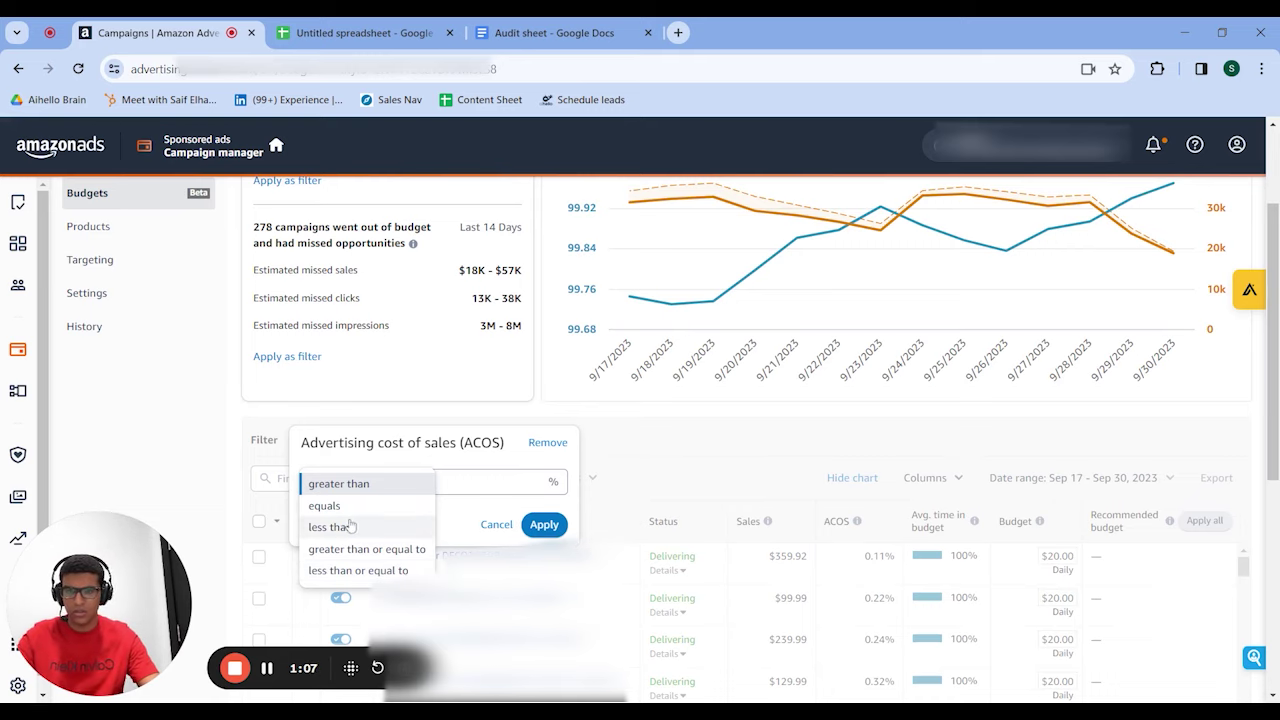
{"action": "left_click", "coordinate": [350, 528]}
{"action": "left_click", "coordinate": [544, 524]}
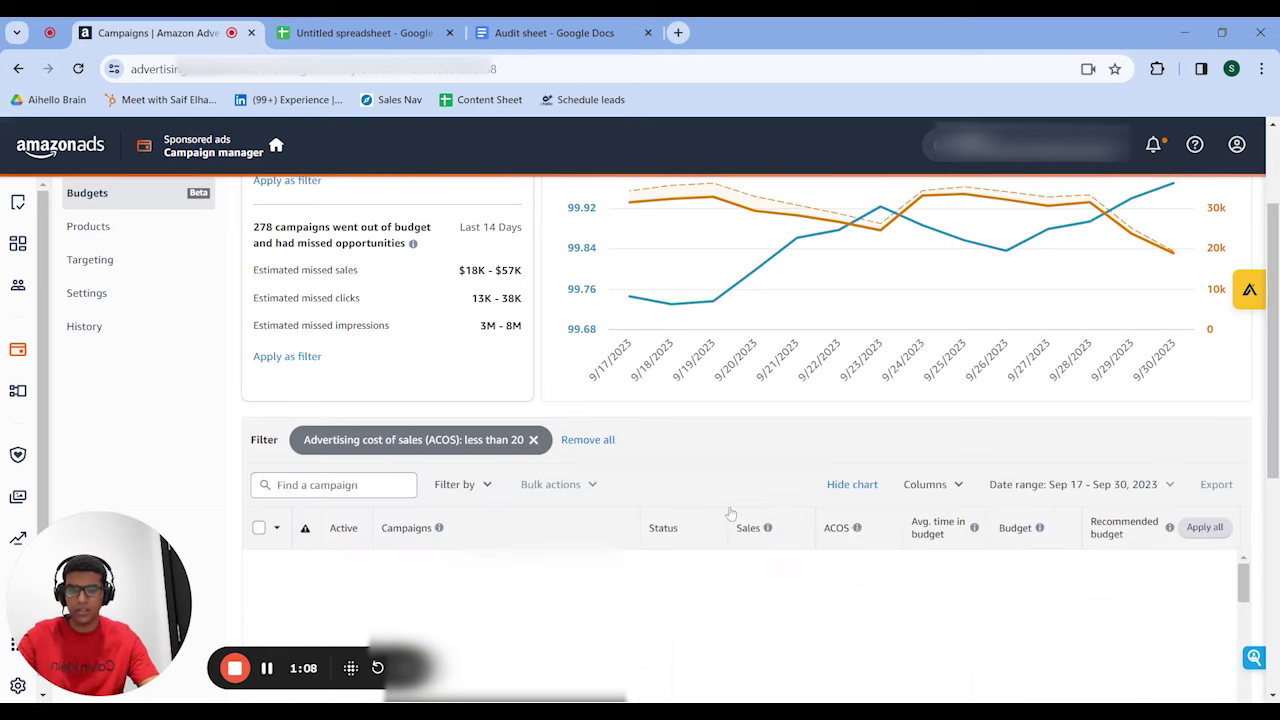
Step: Review the filtered campaigns' estimated missed sales, sales and ACOS, and remove the ACOS filter
{"action": "scroll", "coordinate": [853, 532], "scroll_direction": "up", "scroll_amount": 2}
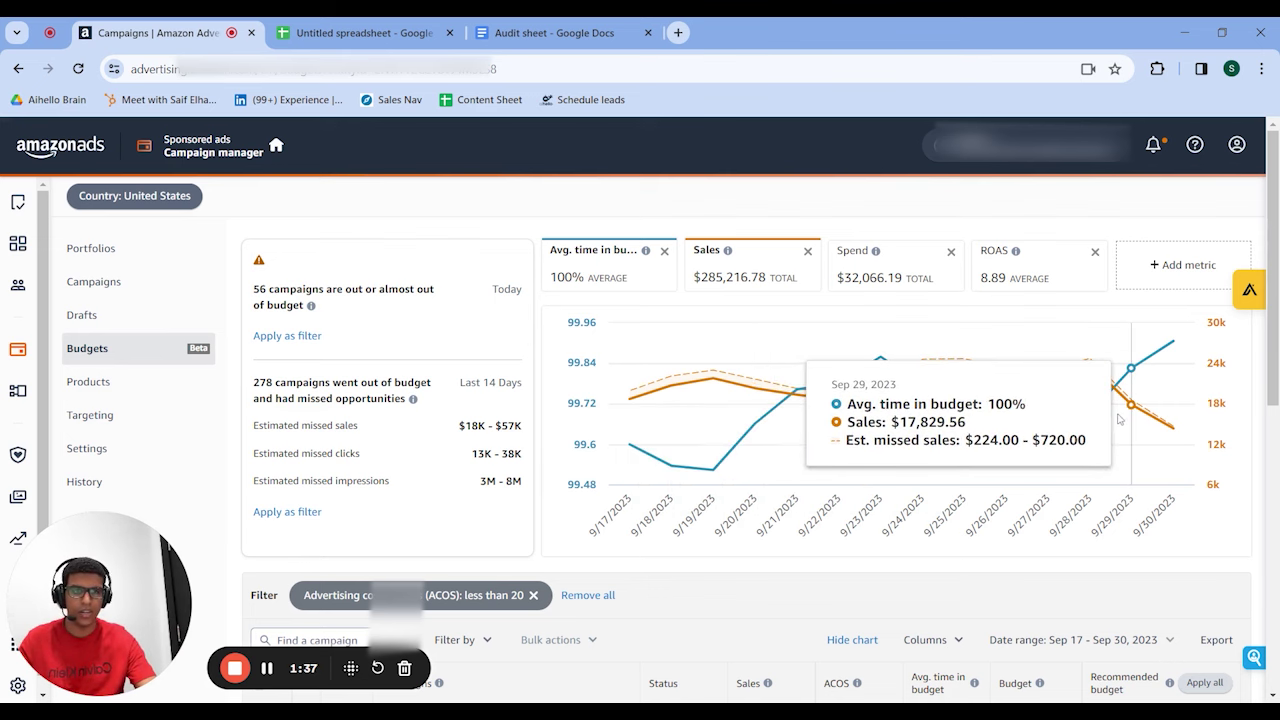
{"action": "scroll", "coordinate": [494, 300], "scroll_direction": "down", "scroll_amount": 3}
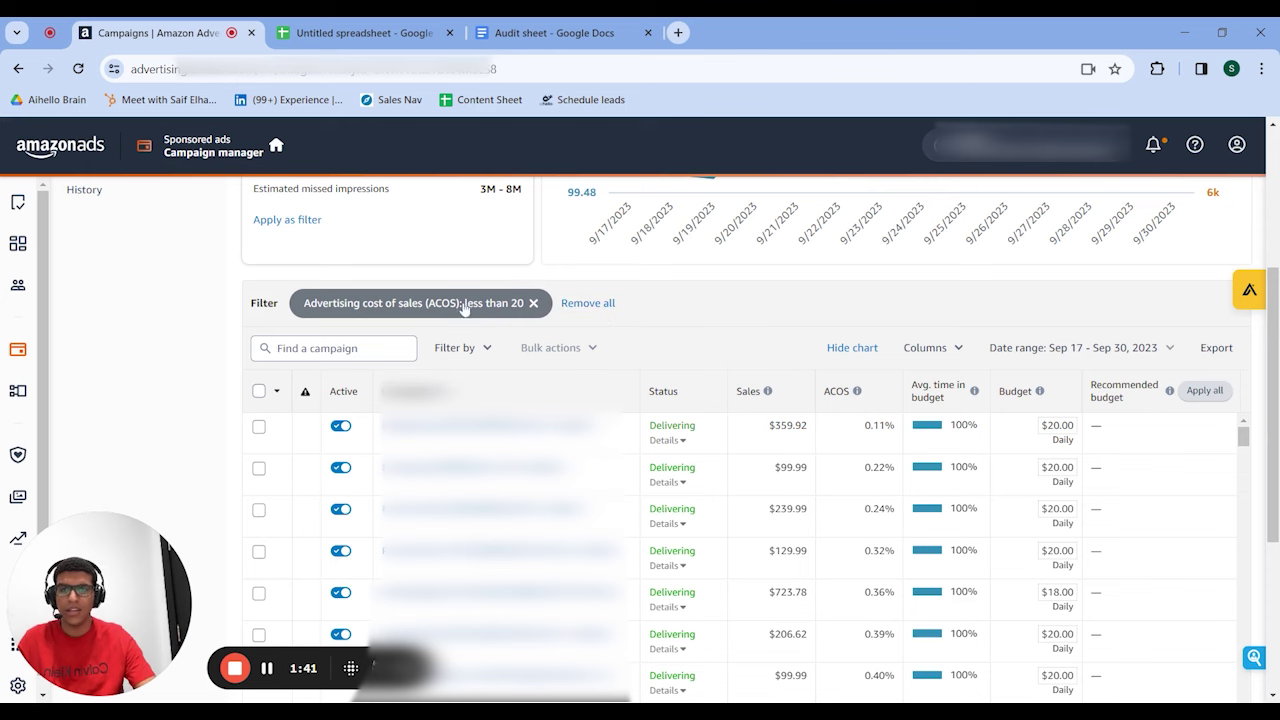
{"action": "scroll", "coordinate": [723, 297], "scroll_direction": "down", "scroll_amount": 8}
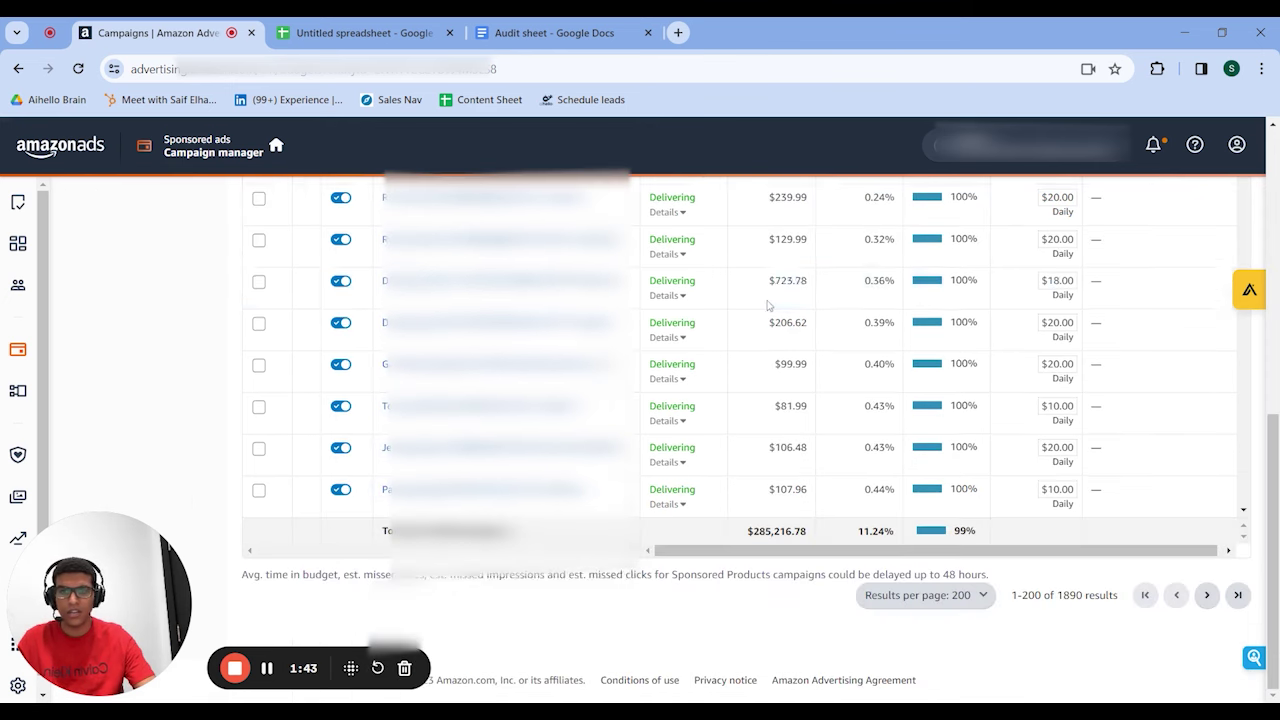
{"action": "scroll", "coordinate": [544, 572], "scroll_direction": "up", "scroll_amount": 10}
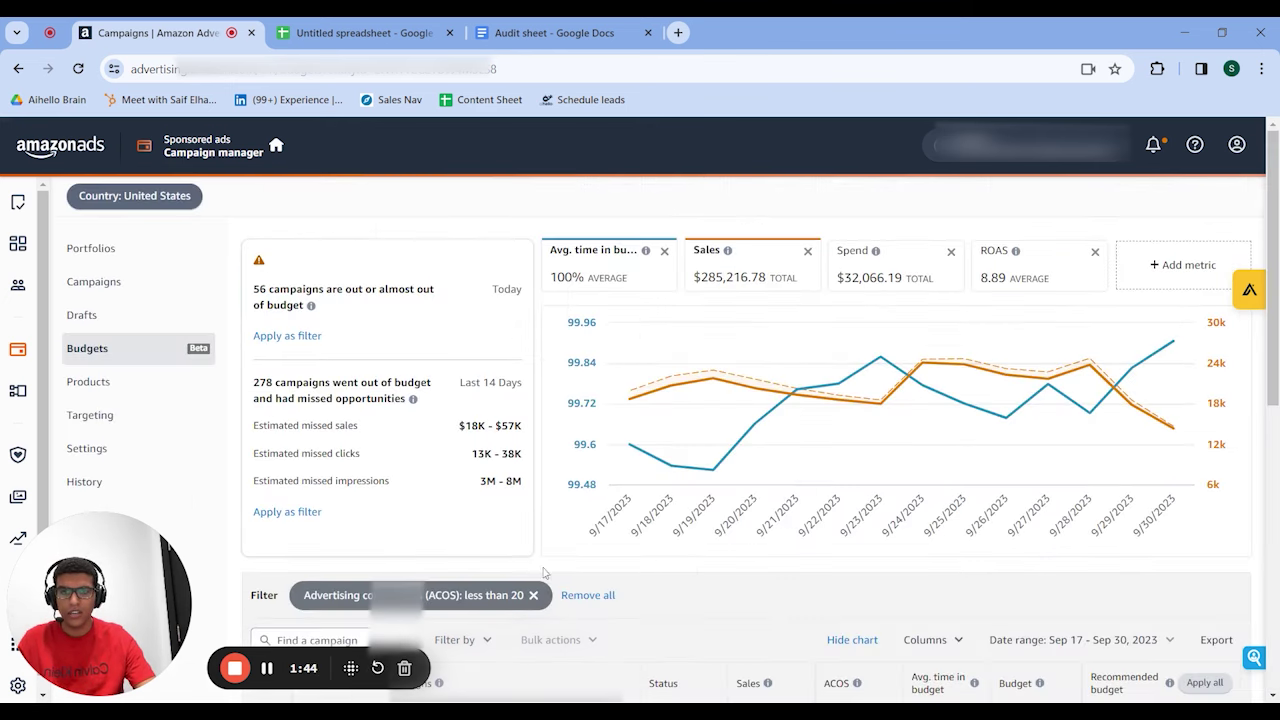
{"action": "left_click", "coordinate": [485, 596]}
{"action": "scroll", "coordinate": [540, 566], "scroll_direction": "down", "scroll_amount": 1}
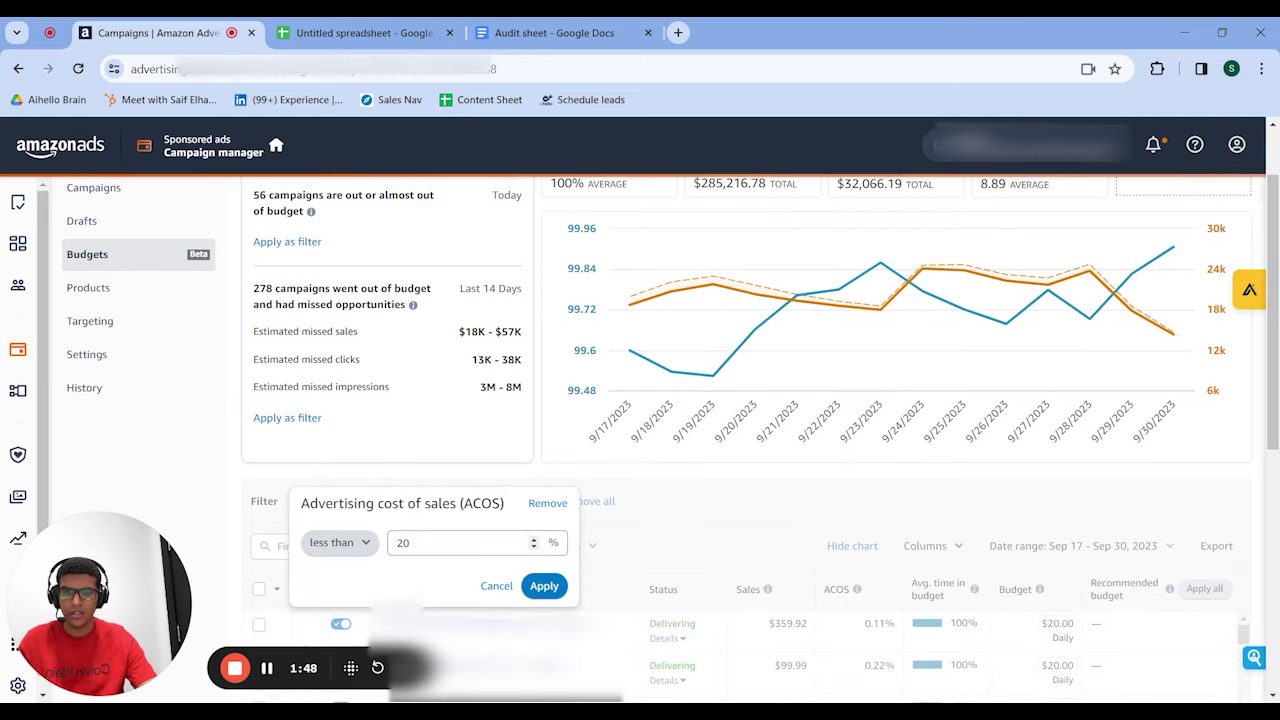
{"action": "left_click", "coordinate": [548, 503]}
Step: Filter the Budgets campaign list to campaigns with Sales greater than $5,000
{"action": "left_click", "coordinate": [475, 508]}
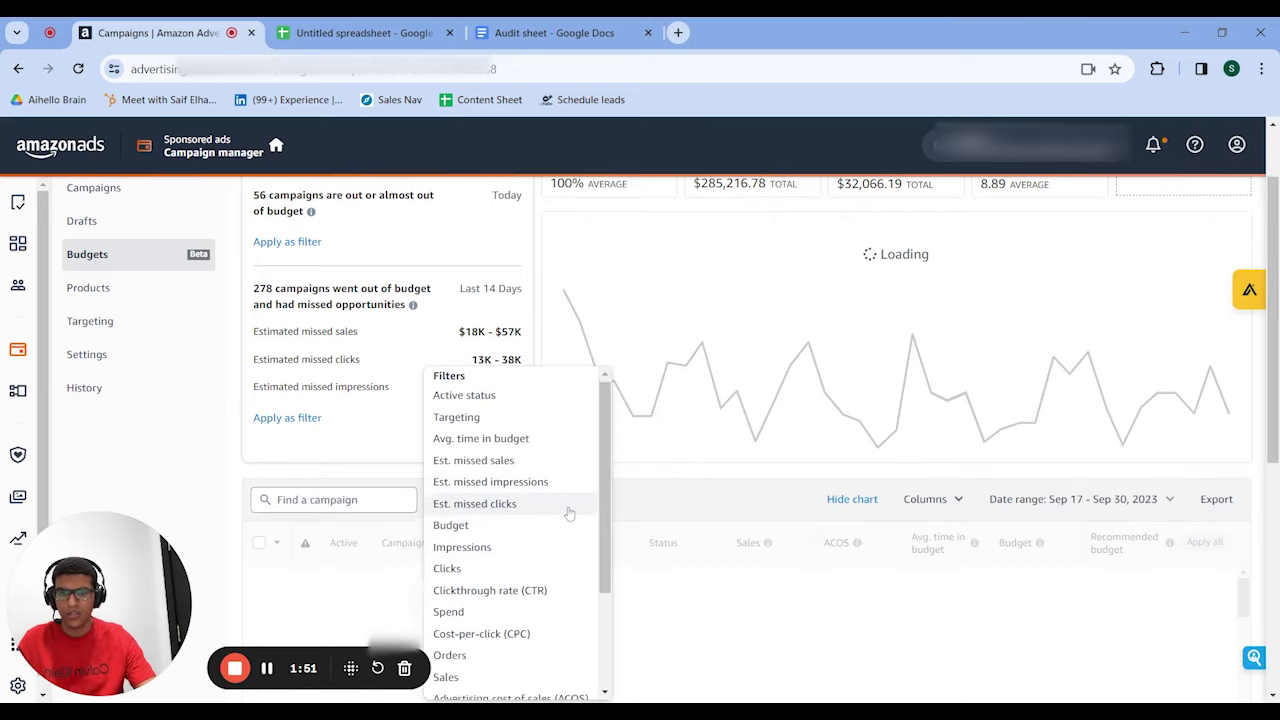
{"action": "scroll", "coordinate": [565, 513], "scroll_direction": "down", "scroll_amount": 1}
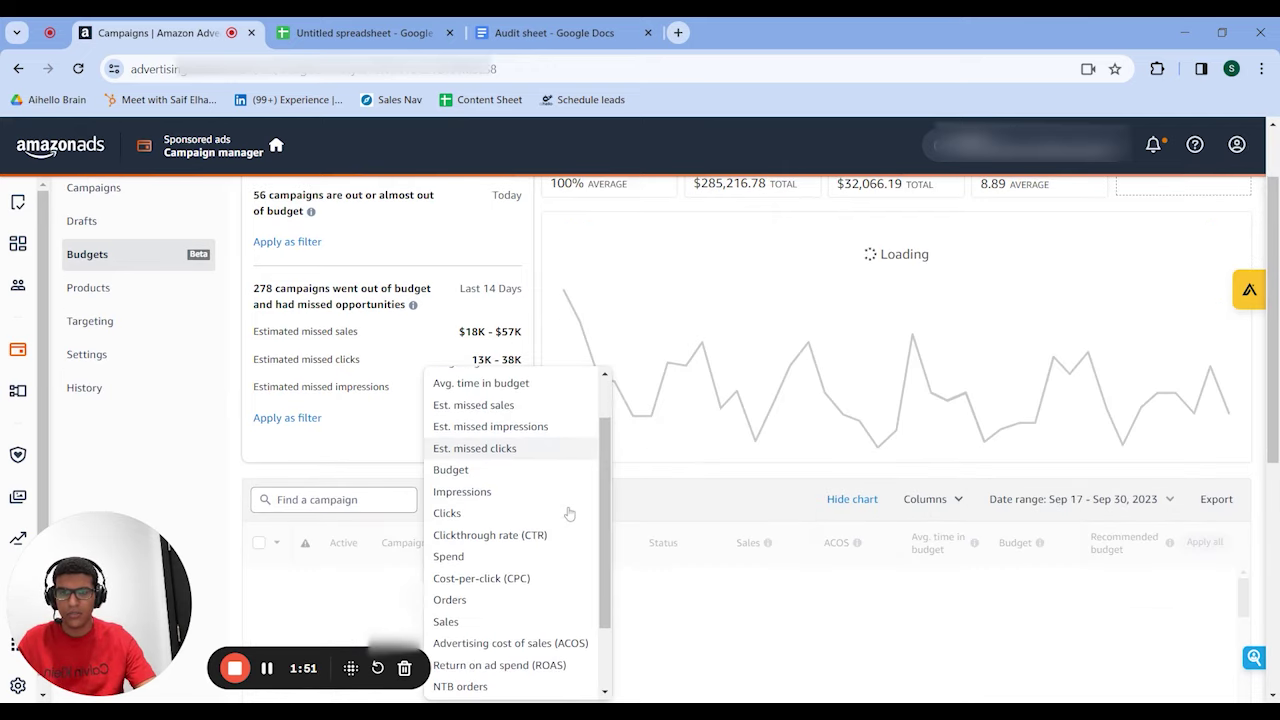
{"action": "left_click", "coordinate": [486, 616]}
{"action": "left_click", "coordinate": [437, 546]}
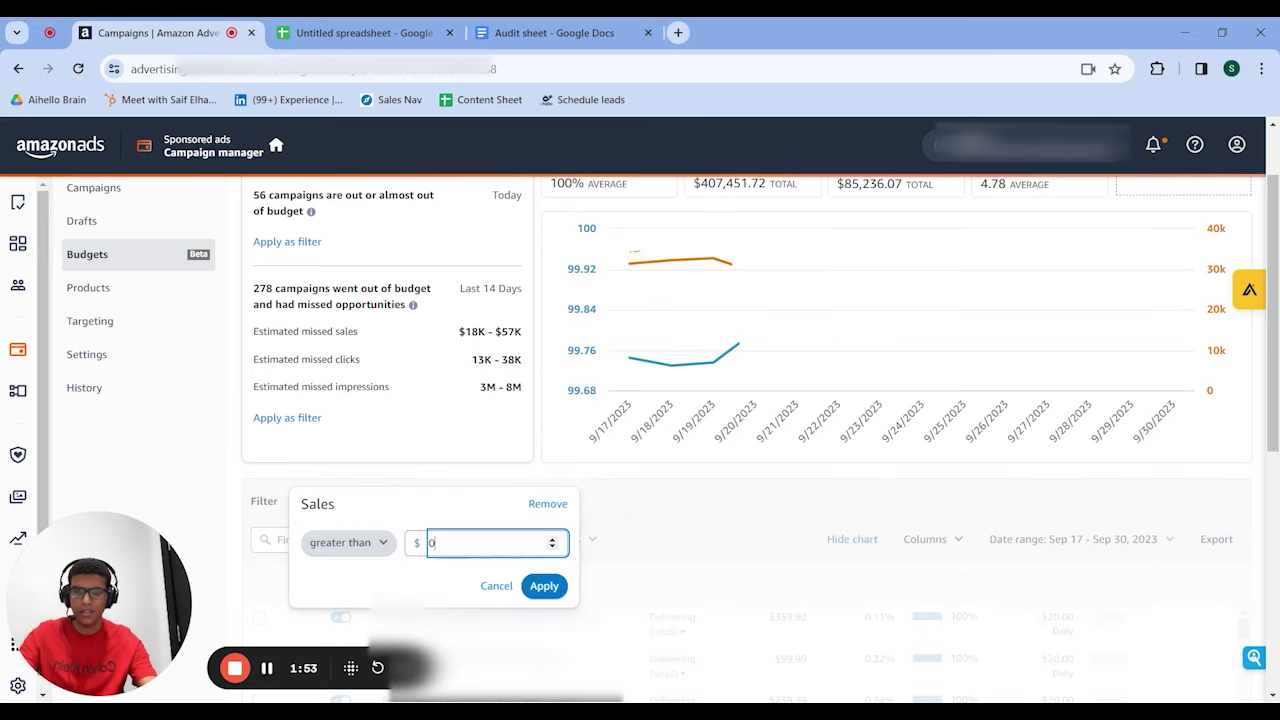
{"action": "type", "text": "5000"}
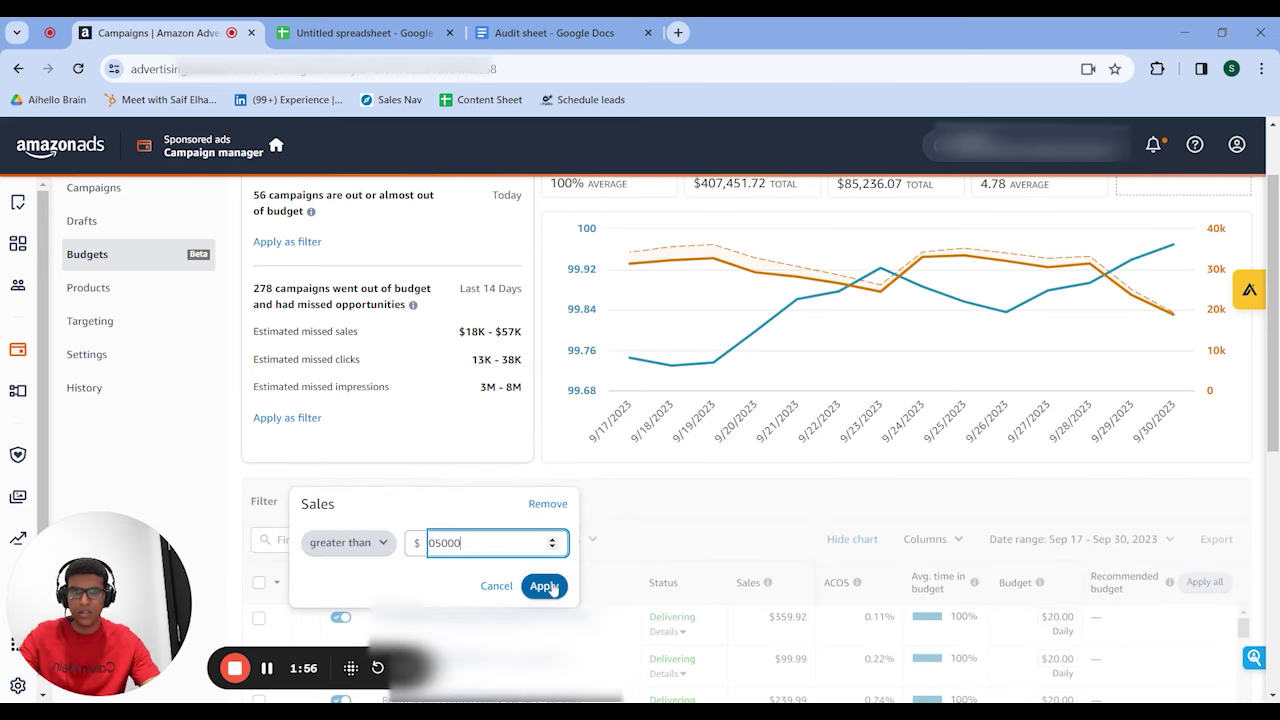
{"action": "left_click", "coordinate": [544, 586]}
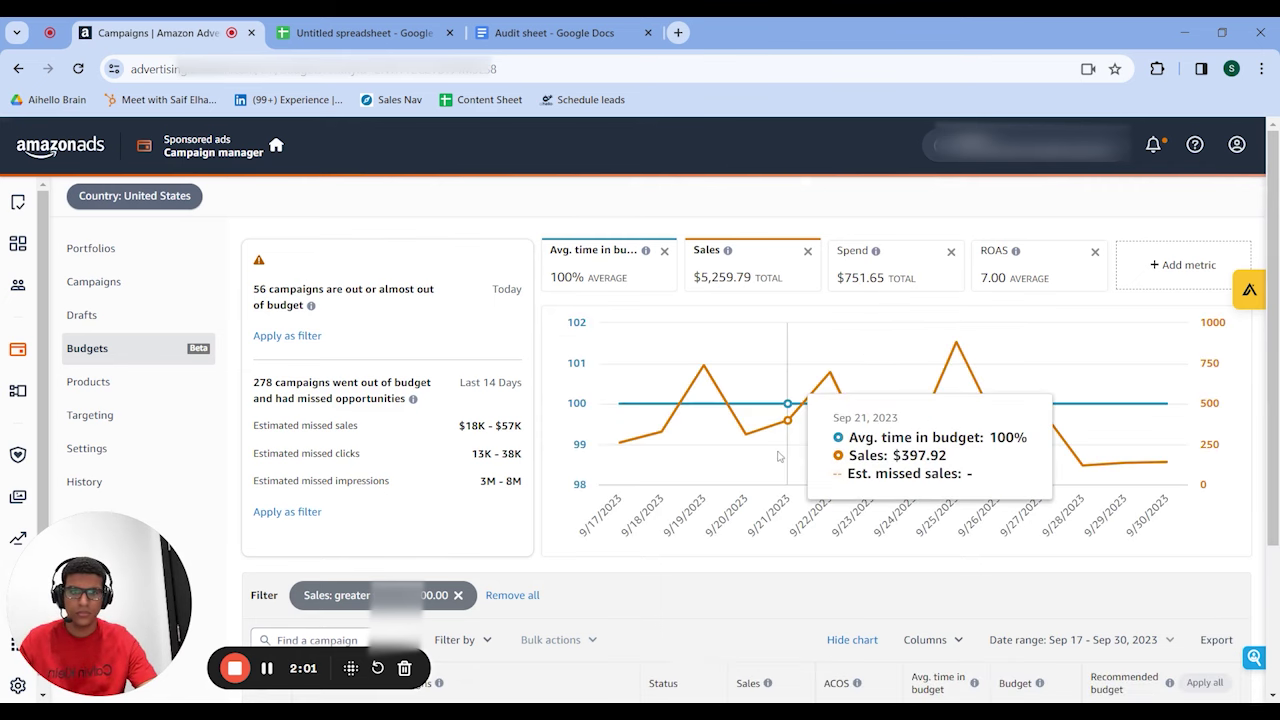
Step: Check the matching campaign's budget figures and change the Sales filter threshold to greater than $2,000
{"action": "scroll", "coordinate": [720, 440], "scroll_direction": "down", "scroll_amount": 1}
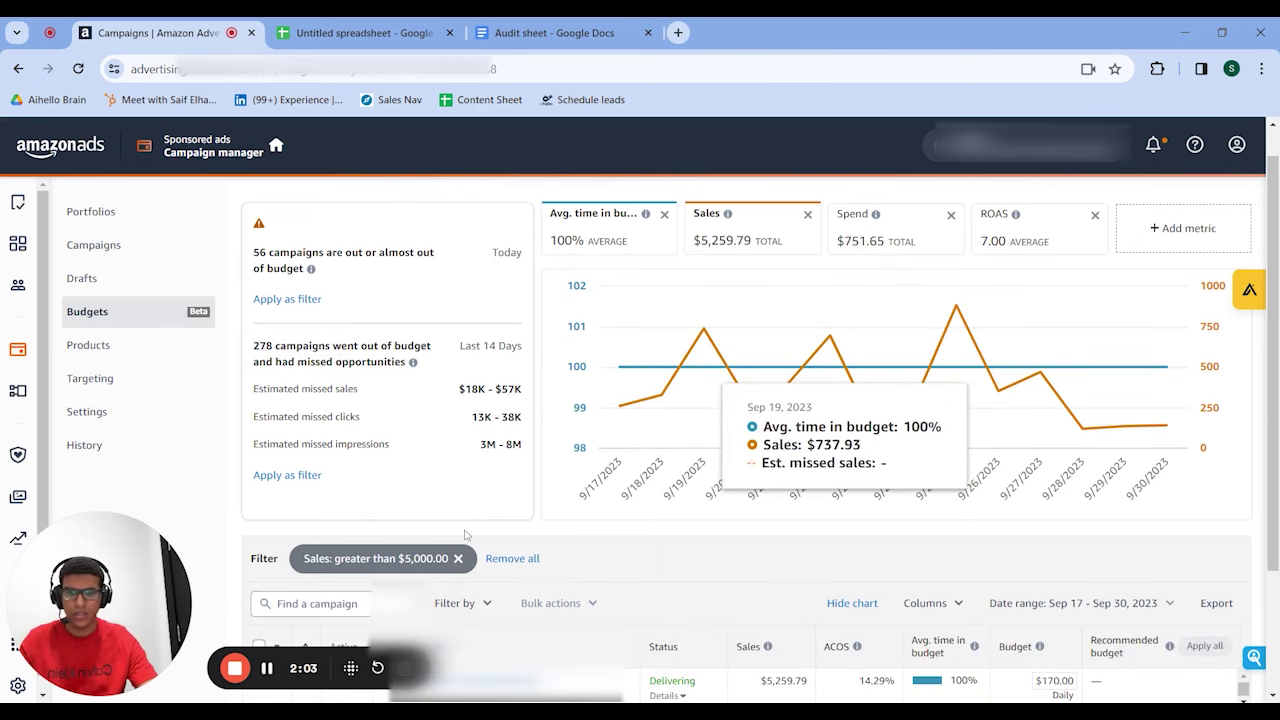
{"action": "scroll", "coordinate": [668, 510], "scroll_direction": "down", "scroll_amount": 3}
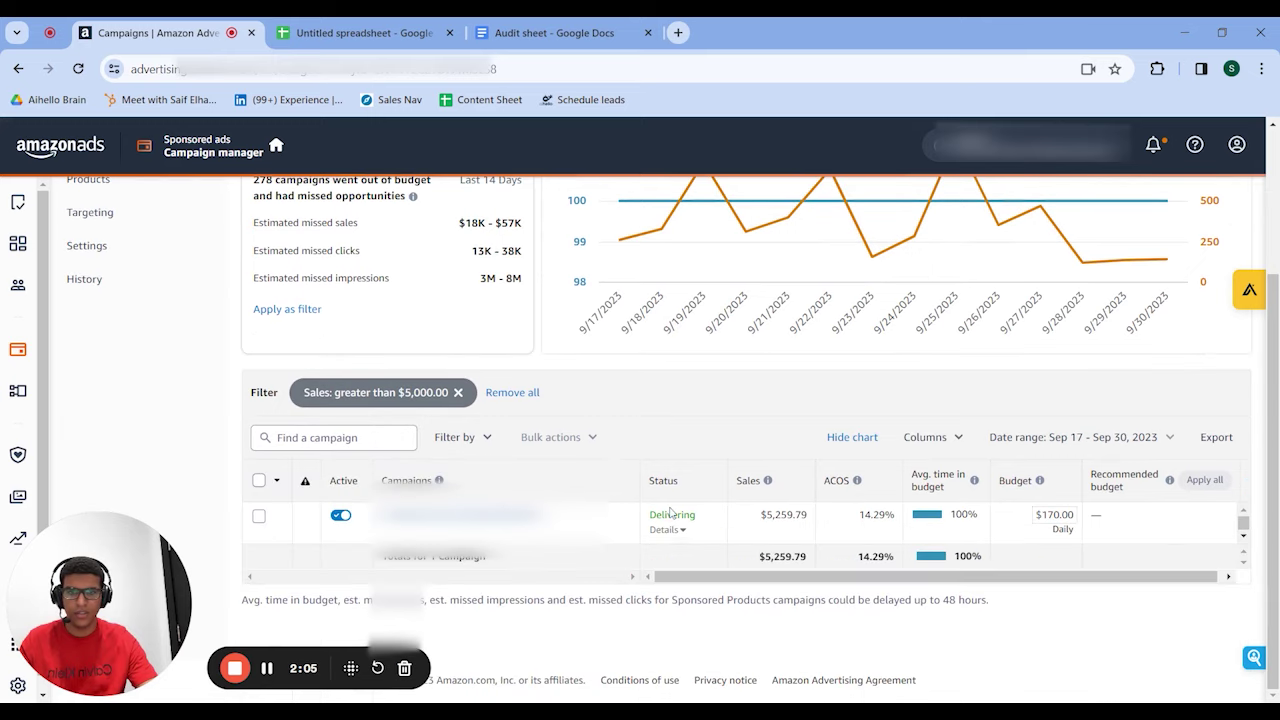
{"action": "scroll", "coordinate": [670, 512], "scroll_direction": "up", "scroll_amount": 2}
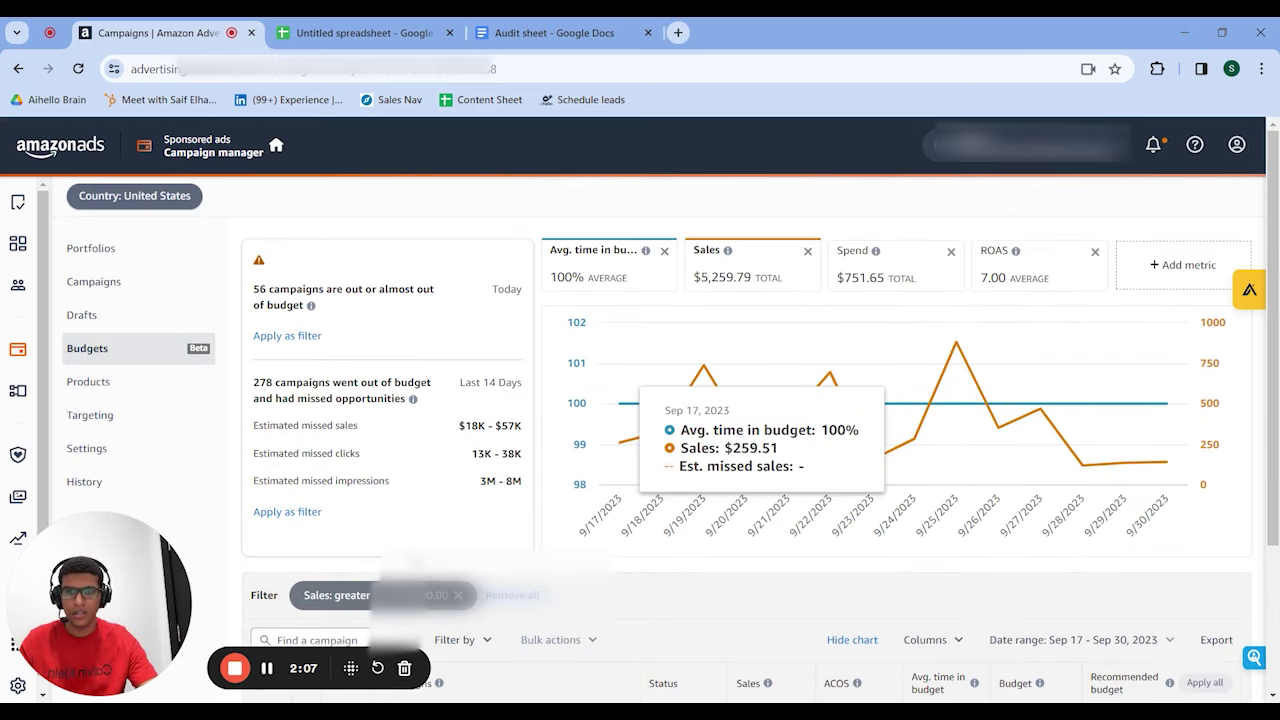
{"action": "left_click", "coordinate": [400, 595]}
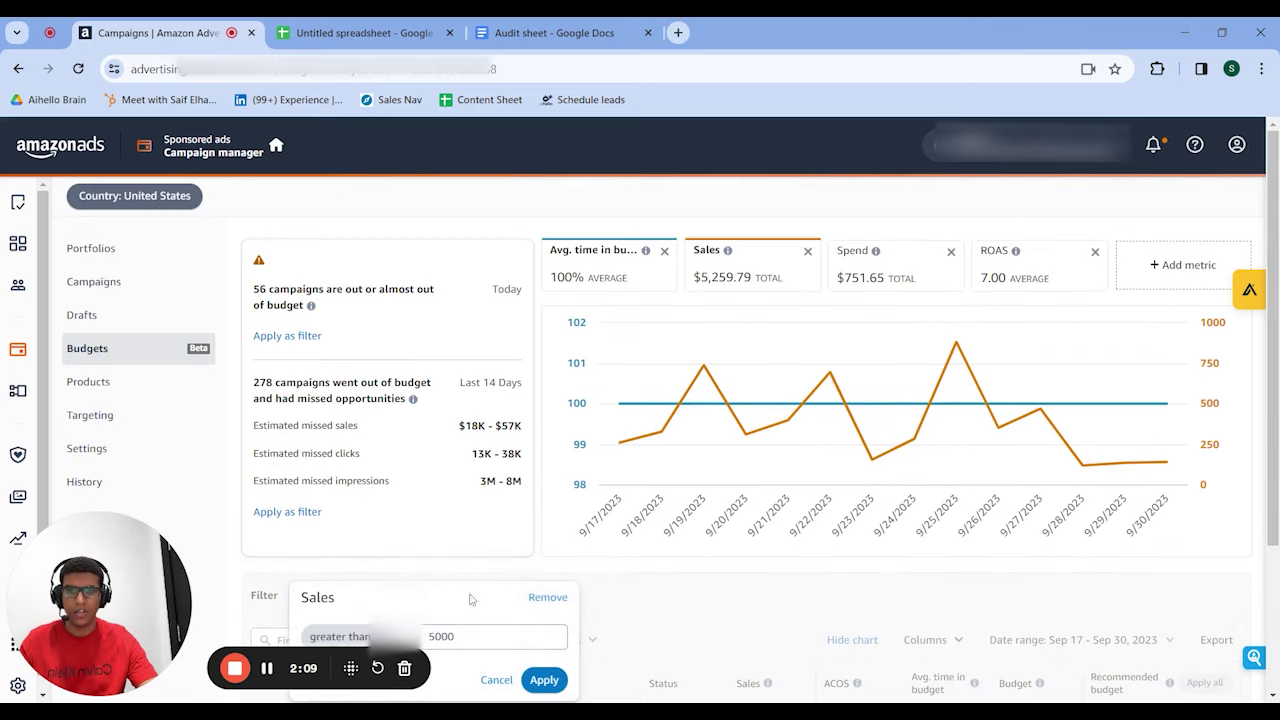
{"action": "double_click", "coordinate": [441, 637]}
{"action": "type", "text": "200"}
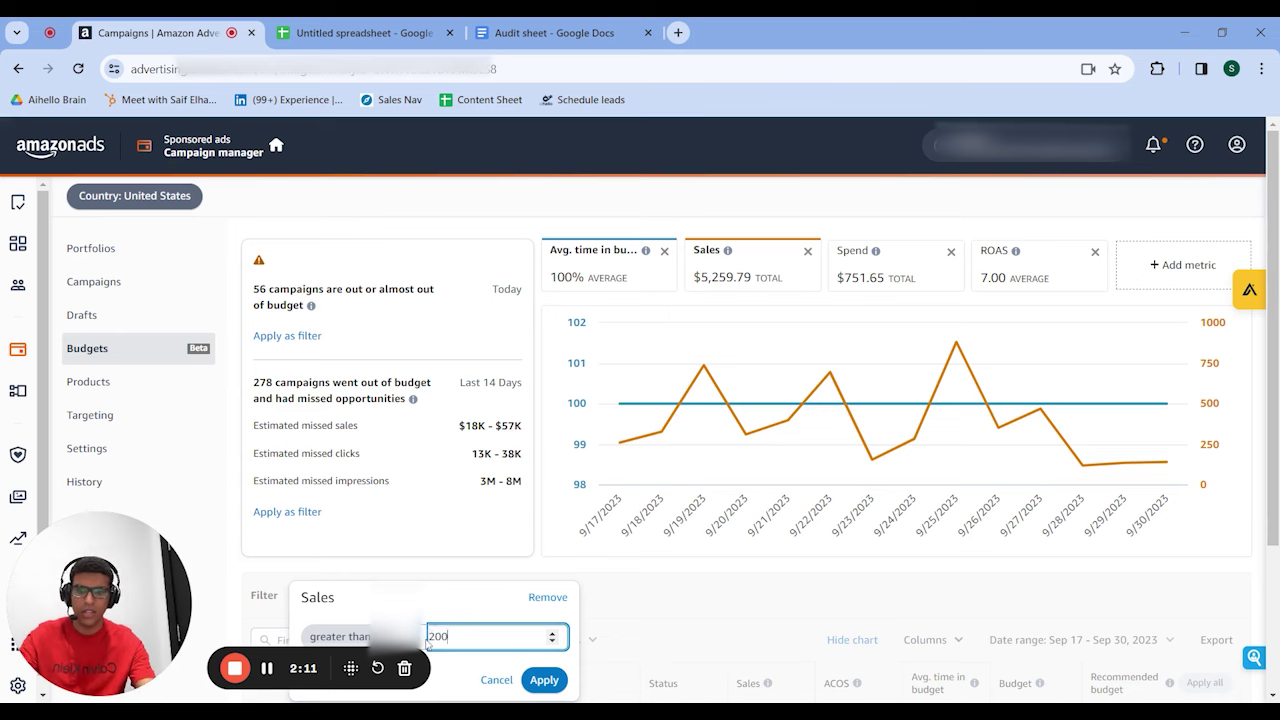
{"action": "type", "text": "0"}
{"action": "scroll", "coordinate": [428, 644], "scroll_direction": "down", "scroll_amount": 1}
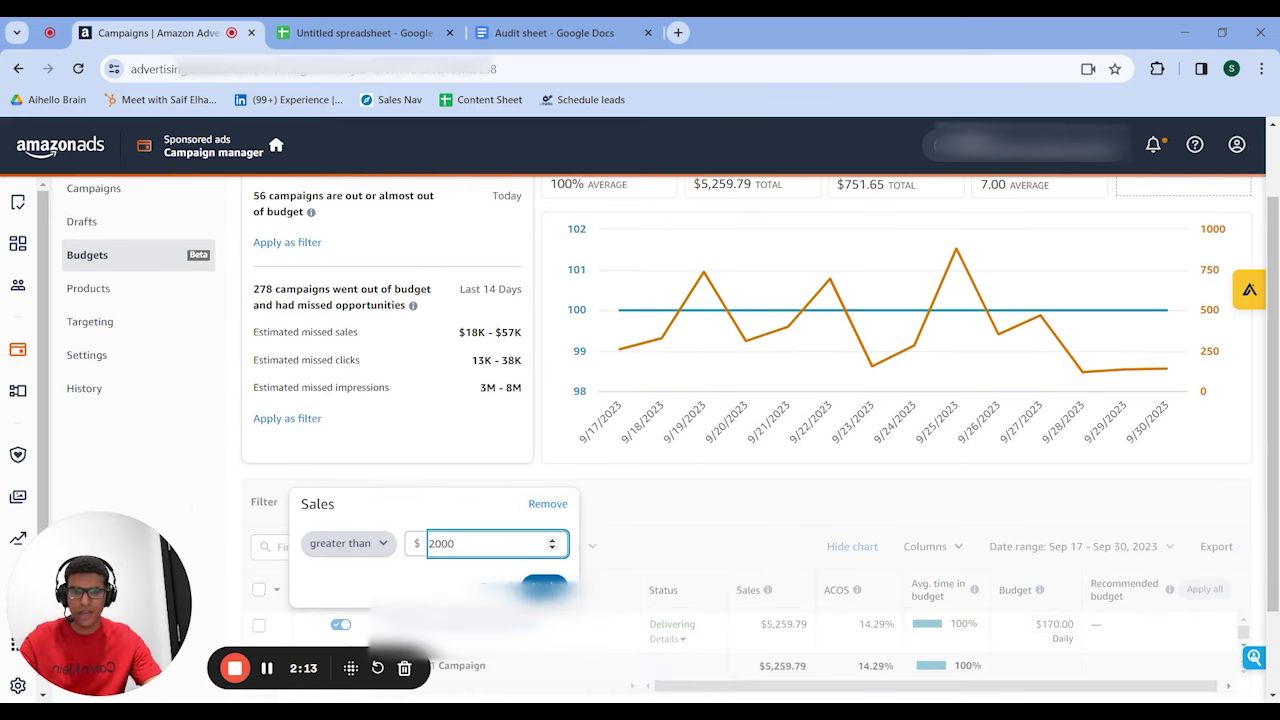
{"action": "left_click", "coordinate": [544, 586]}
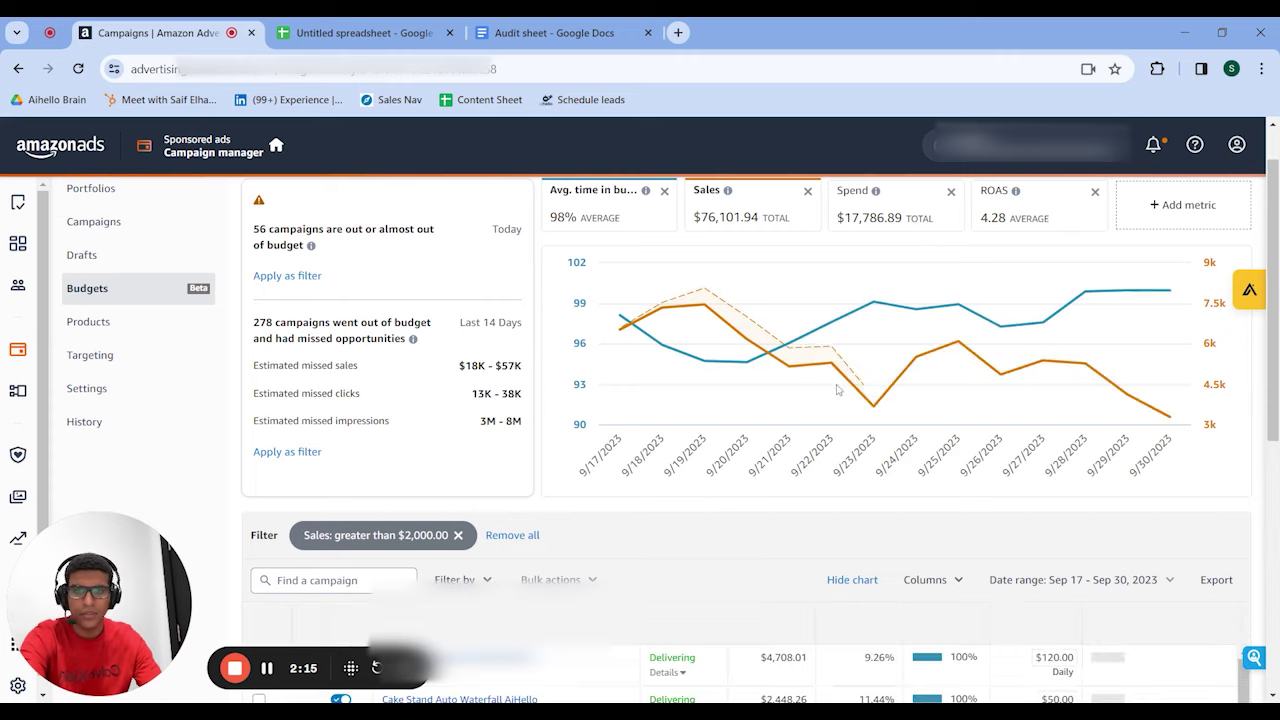
Step: Examine the Sales, ACOS, Avg. time in budget and Budget columns of the filtered campaigns
{"action": "scroll", "coordinate": [838, 390], "scroll_direction": "up", "scroll_amount": 1}
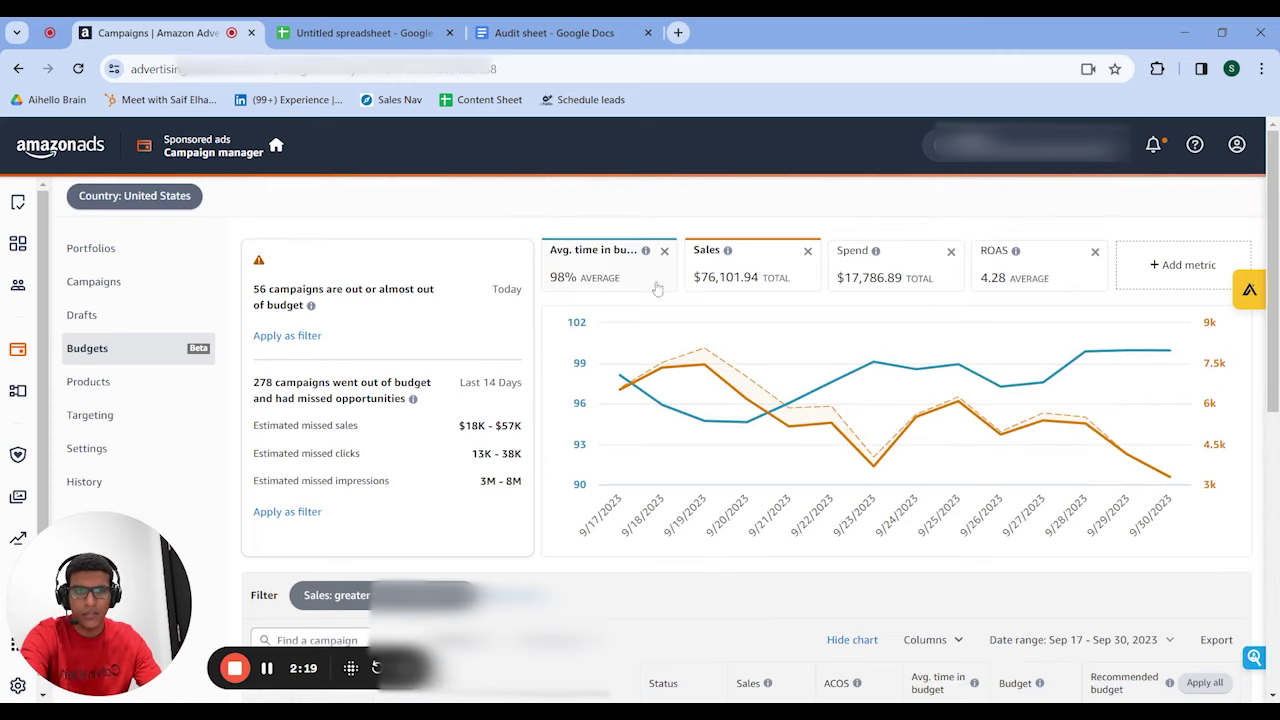
{"action": "scroll", "coordinate": [900, 400], "scroll_direction": "down", "scroll_amount": 4}
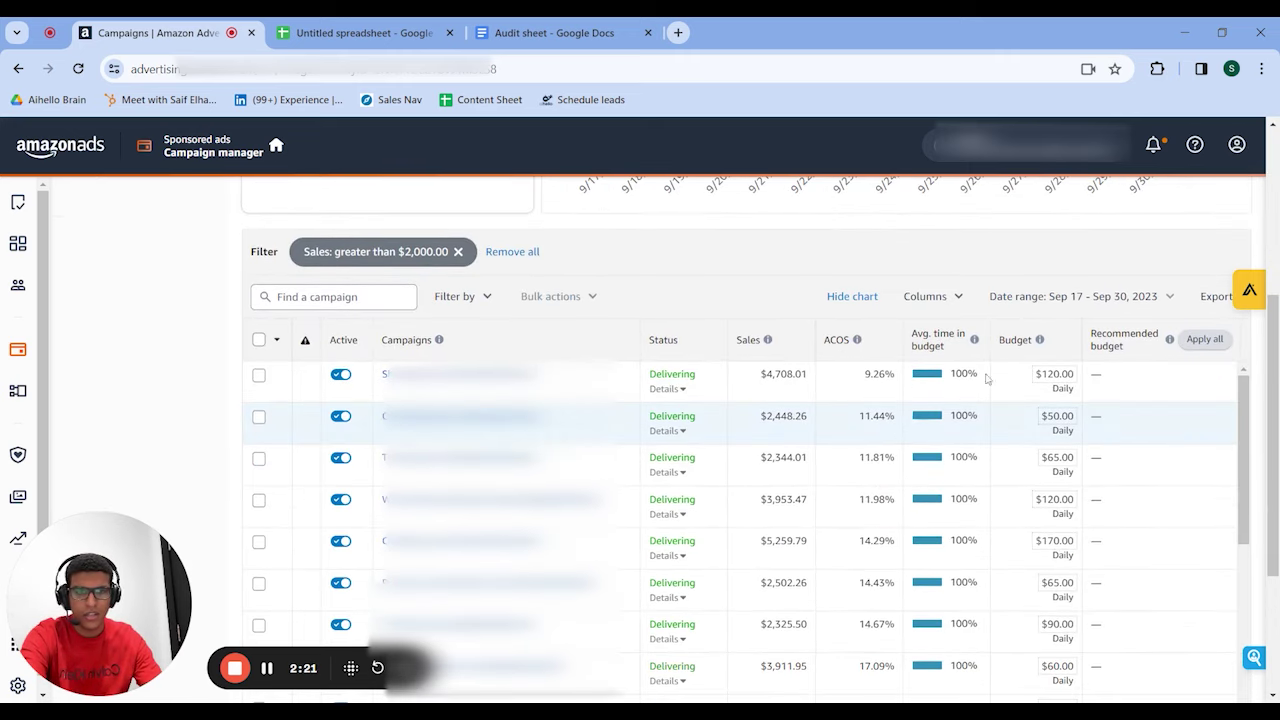
{"action": "scroll", "coordinate": [1000, 365], "scroll_direction": "down", "scroll_amount": 3}
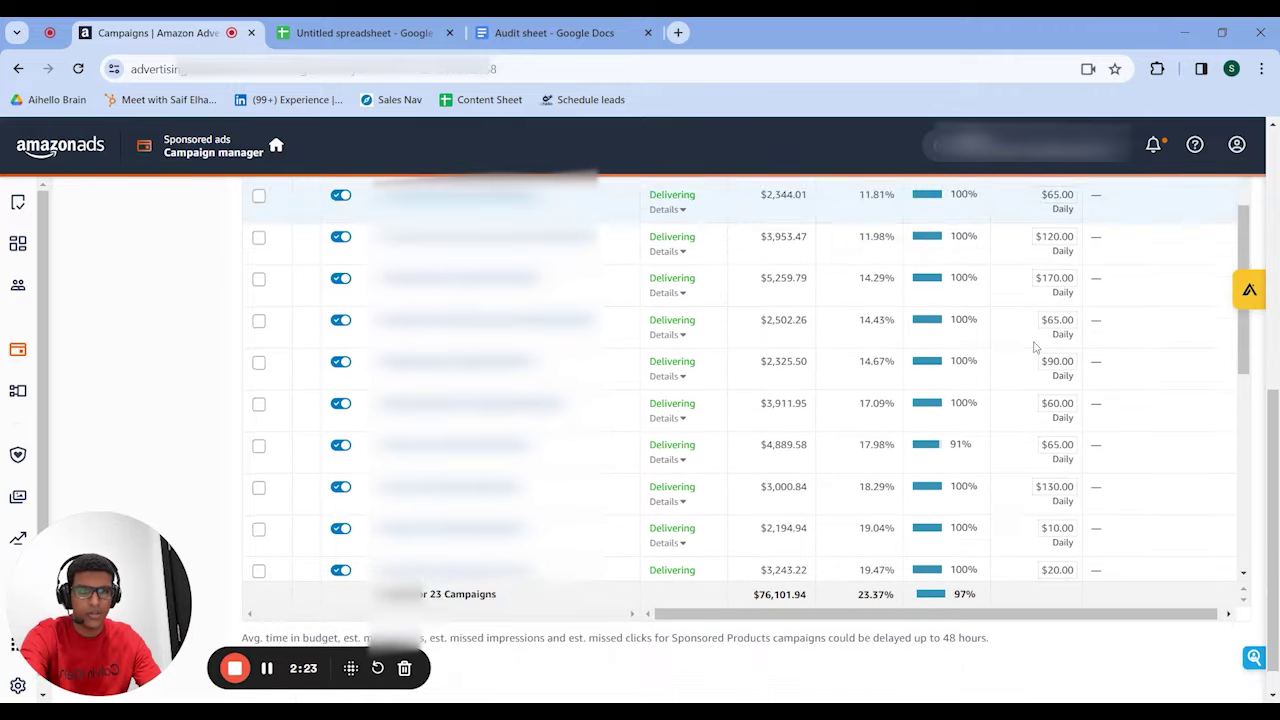
{"action": "scroll", "coordinate": [1035, 347], "scroll_direction": "down", "scroll_amount": 1}
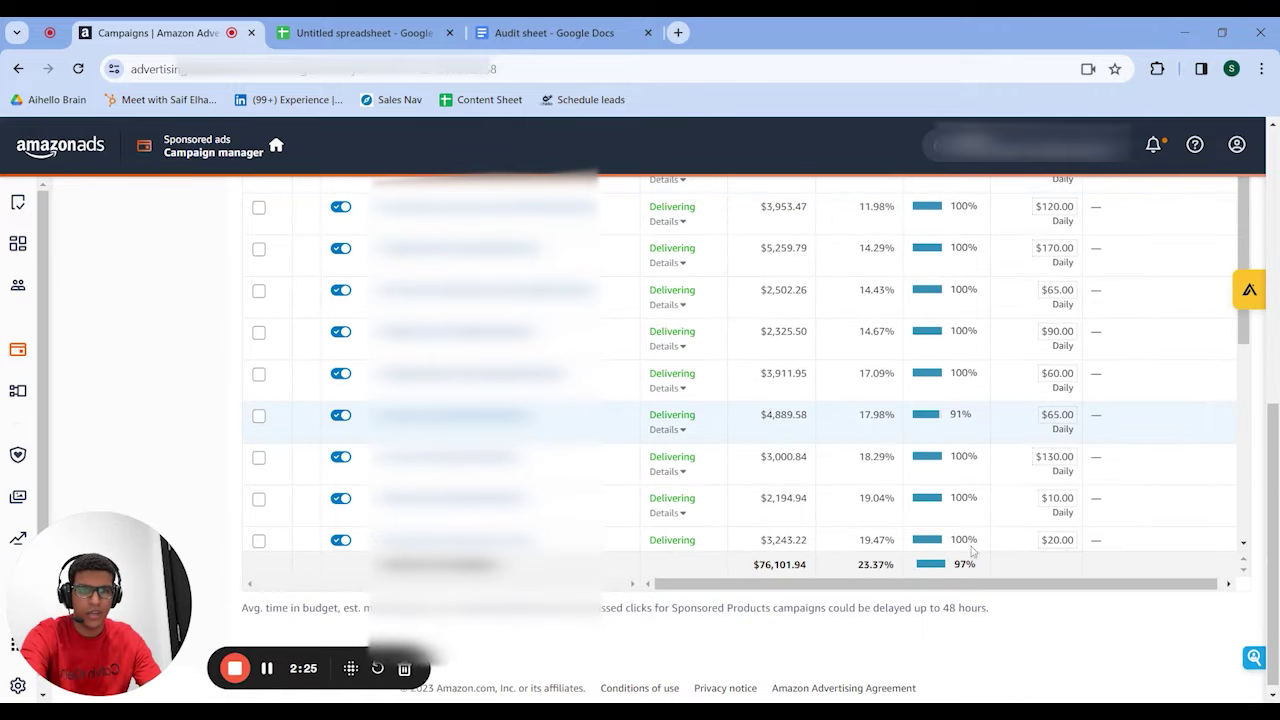
{"action": "scroll", "coordinate": [972, 550], "scroll_direction": "up", "scroll_amount": 1}
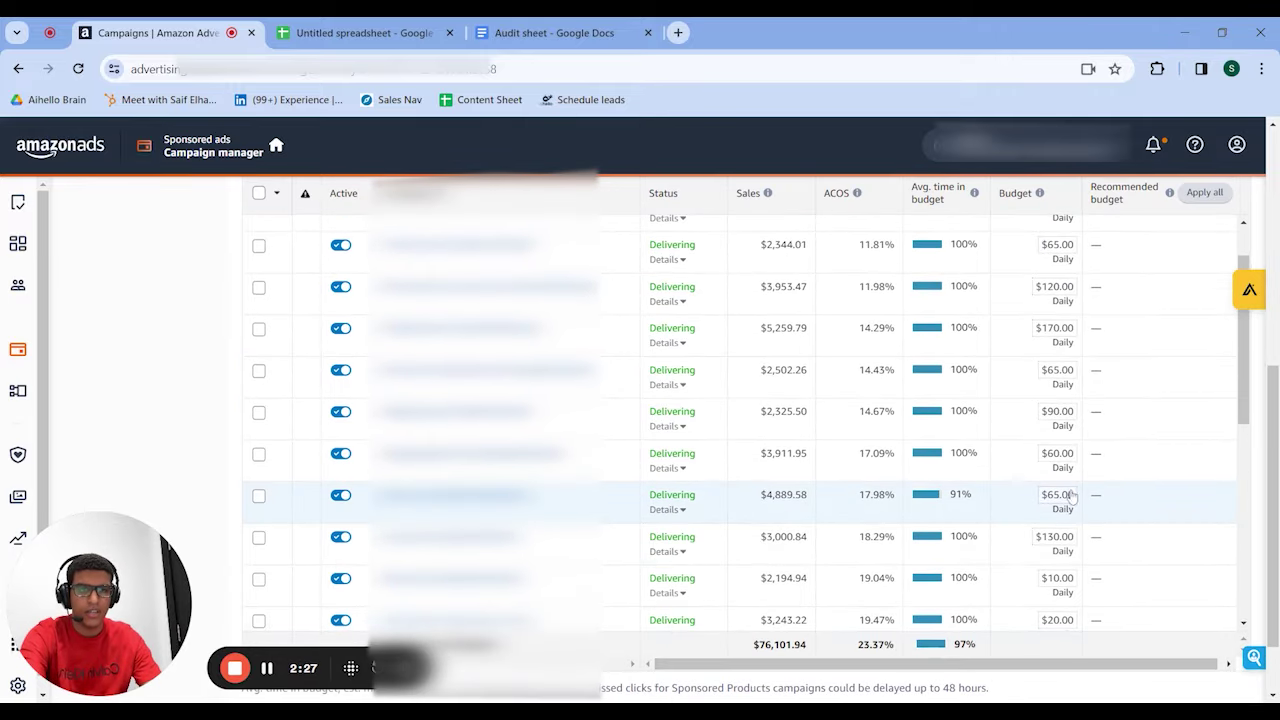
{"action": "scroll", "coordinate": [1106, 383], "scroll_direction": "up", "scroll_amount": 1}
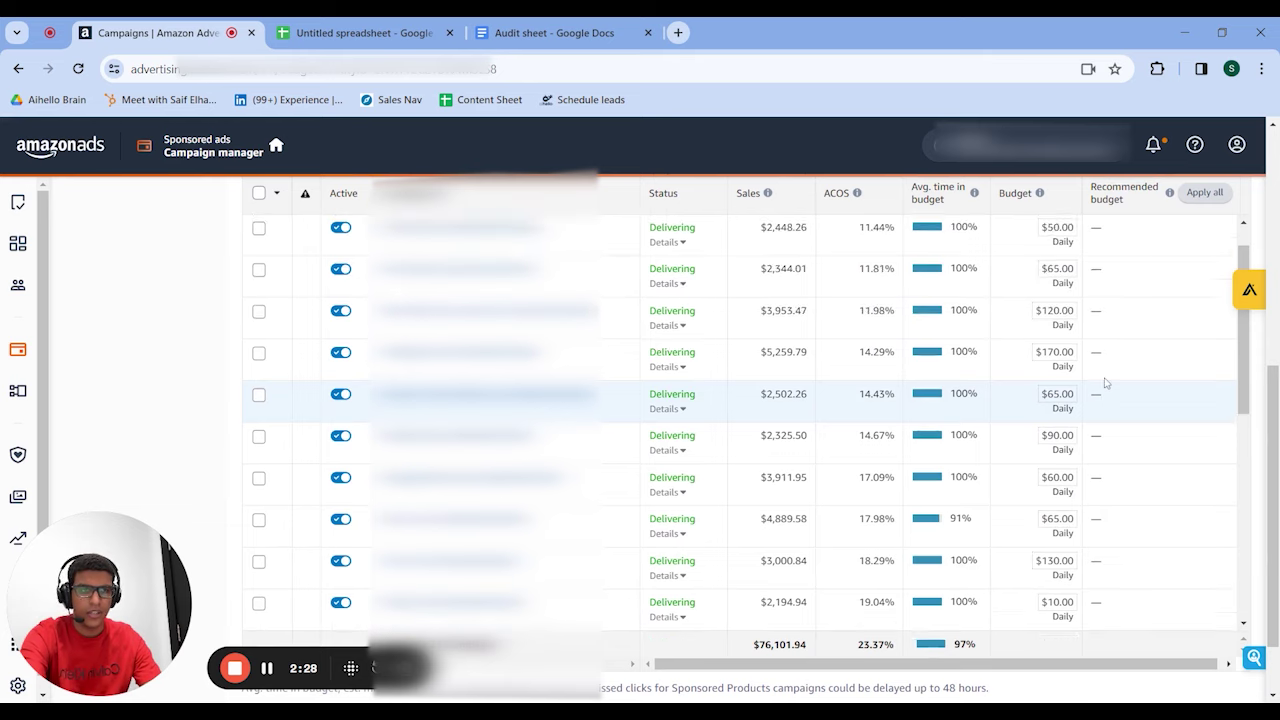
{"action": "scroll", "coordinate": [1106, 383], "scroll_direction": "up", "scroll_amount": 3}
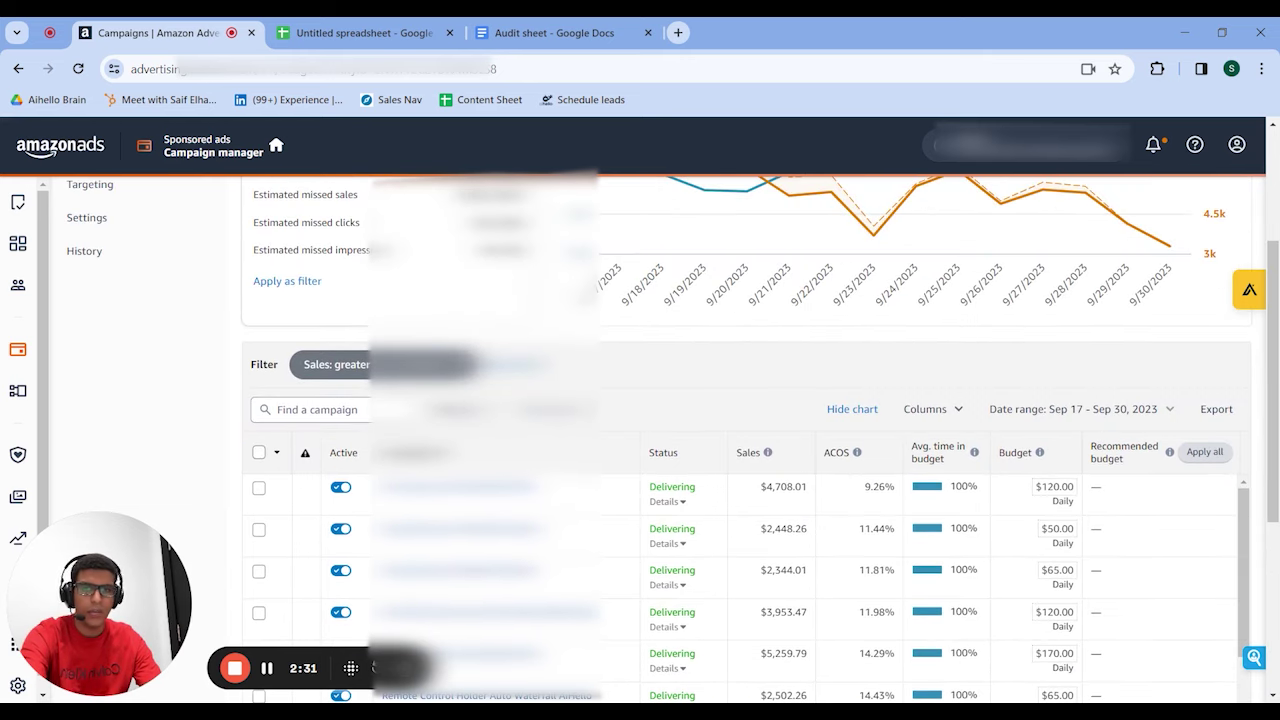
{"action": "scroll", "coordinate": [1106, 383], "scroll_direction": "up", "scroll_amount": 3}
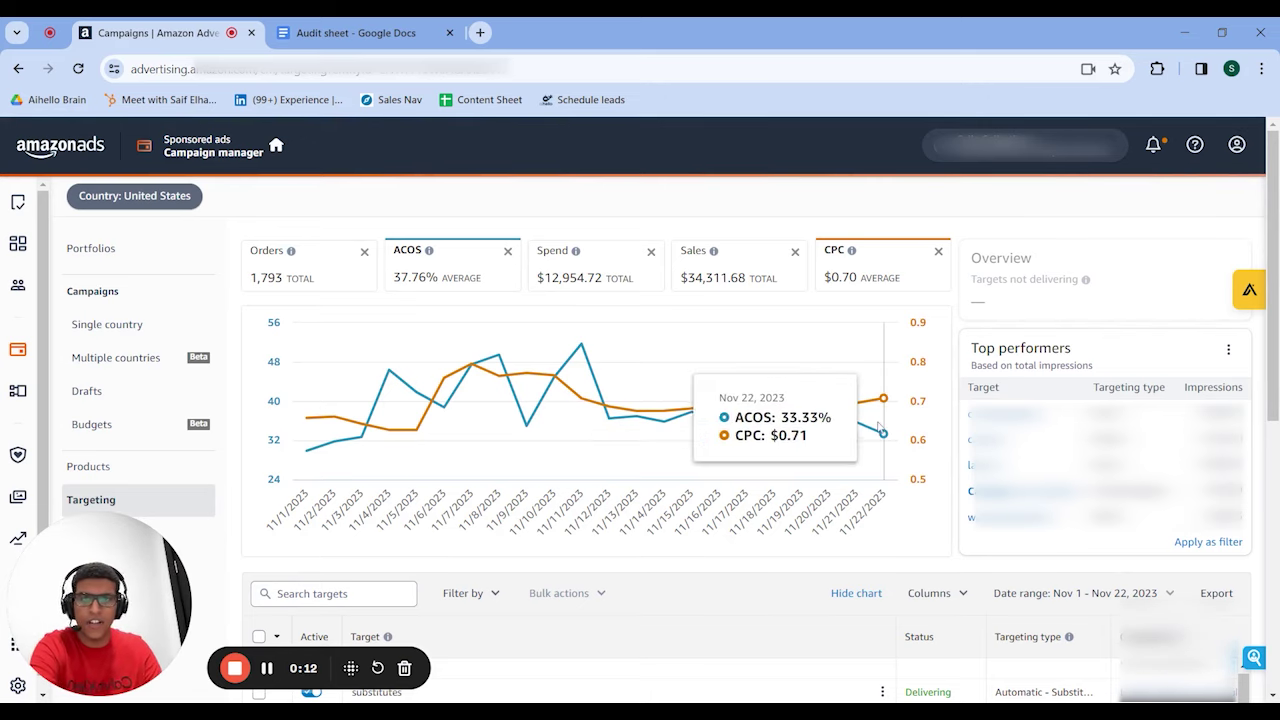
Step: Filter the targets to ACOS greater than 37.76% and review the matching targets and their summary metrics
{"action": "scroll", "coordinate": [803, 475], "scroll_direction": "down", "scroll_amount": 2}
{"action": "scroll", "coordinate": [803, 475], "scroll_direction": "up", "scroll_amount": 2}
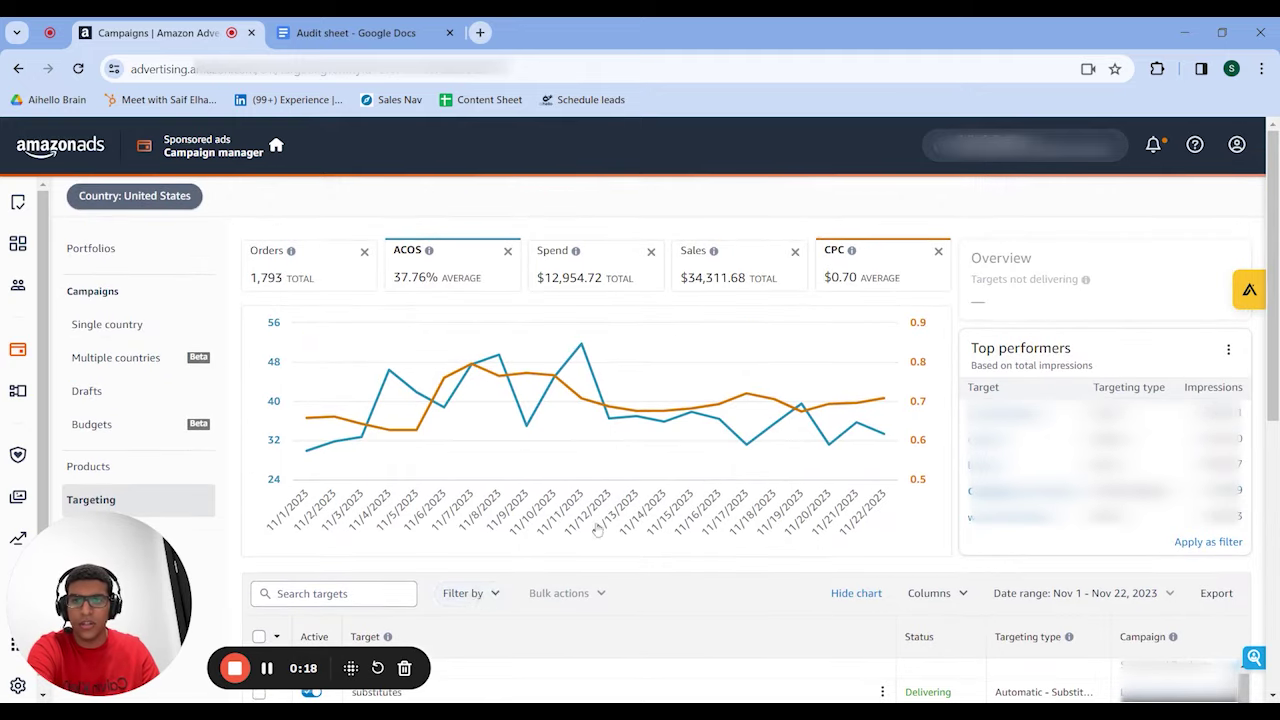
{"action": "scroll", "coordinate": [547, 545], "scroll_direction": "down", "scroll_amount": 1}
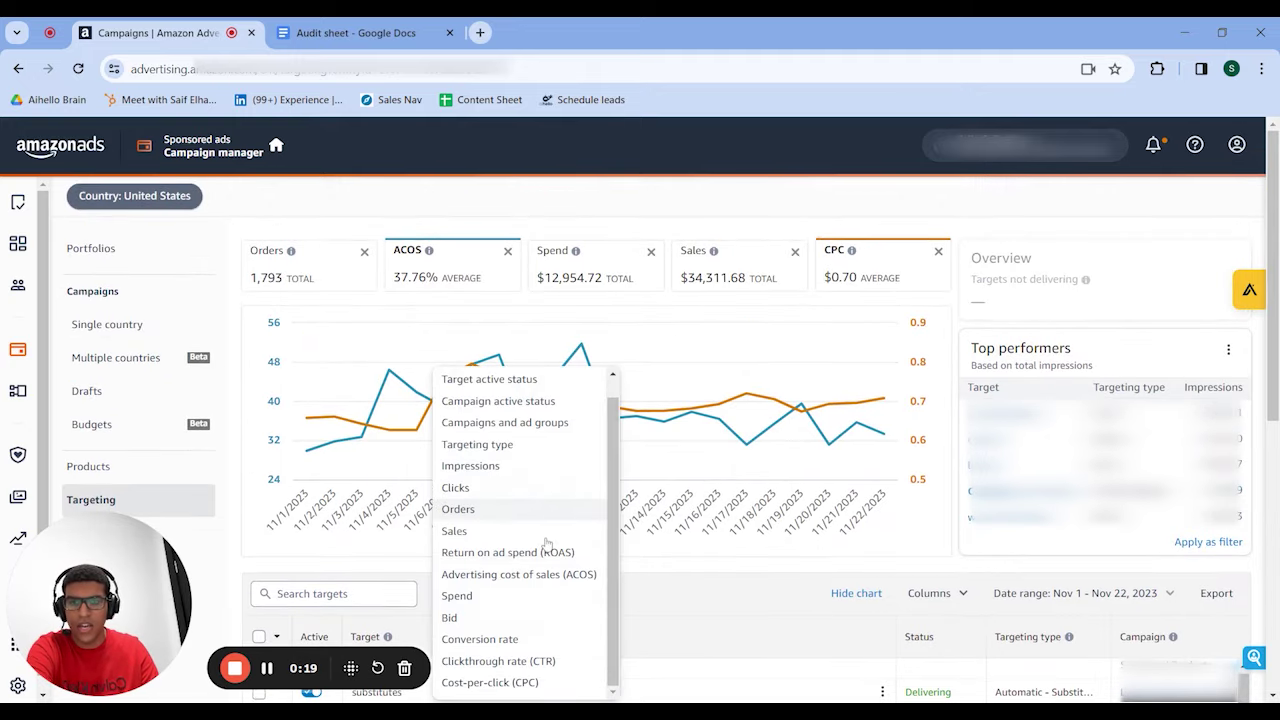
{"action": "left_click", "coordinate": [503, 580]}
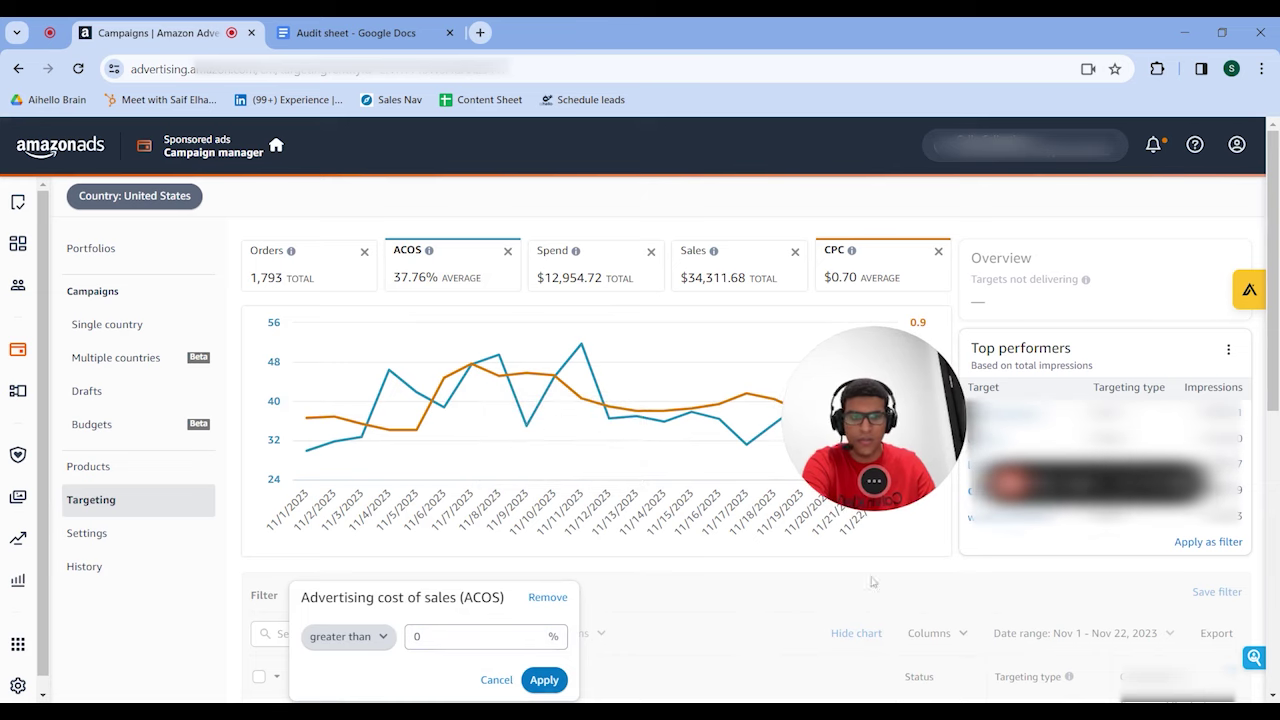
{"action": "left_click", "coordinate": [530, 636]}
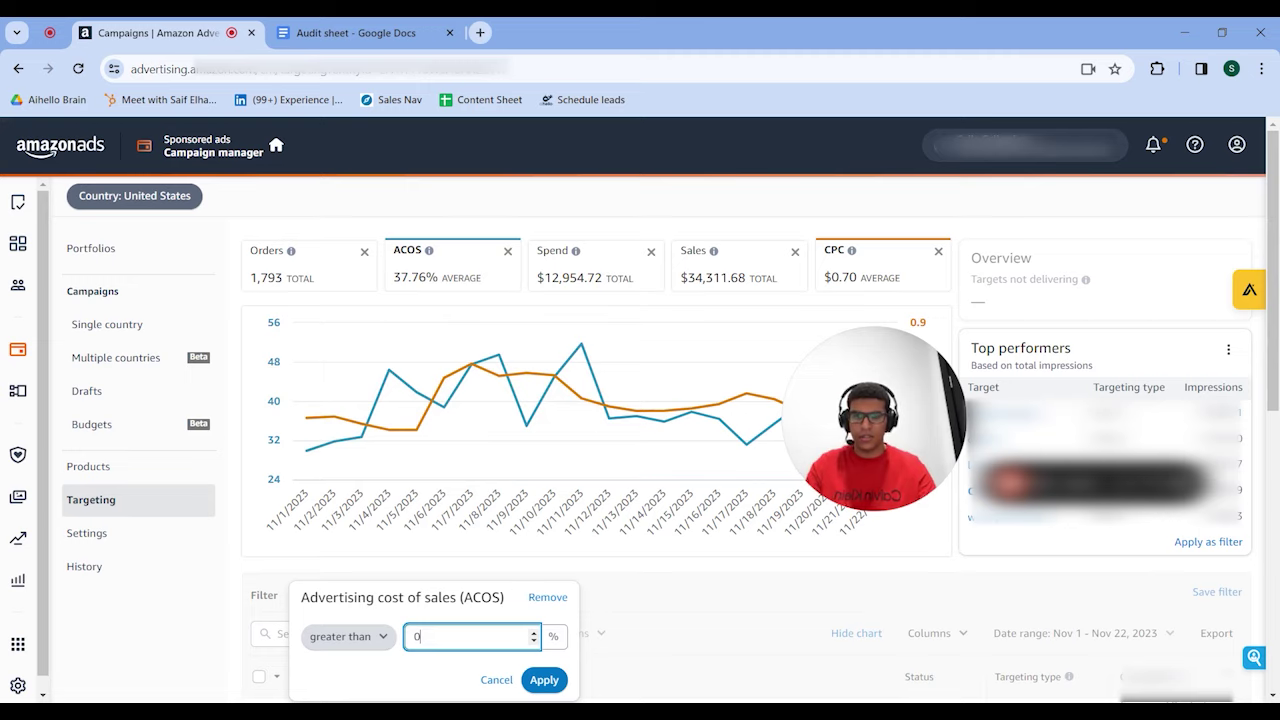
{"action": "type", "text": "37.76"}
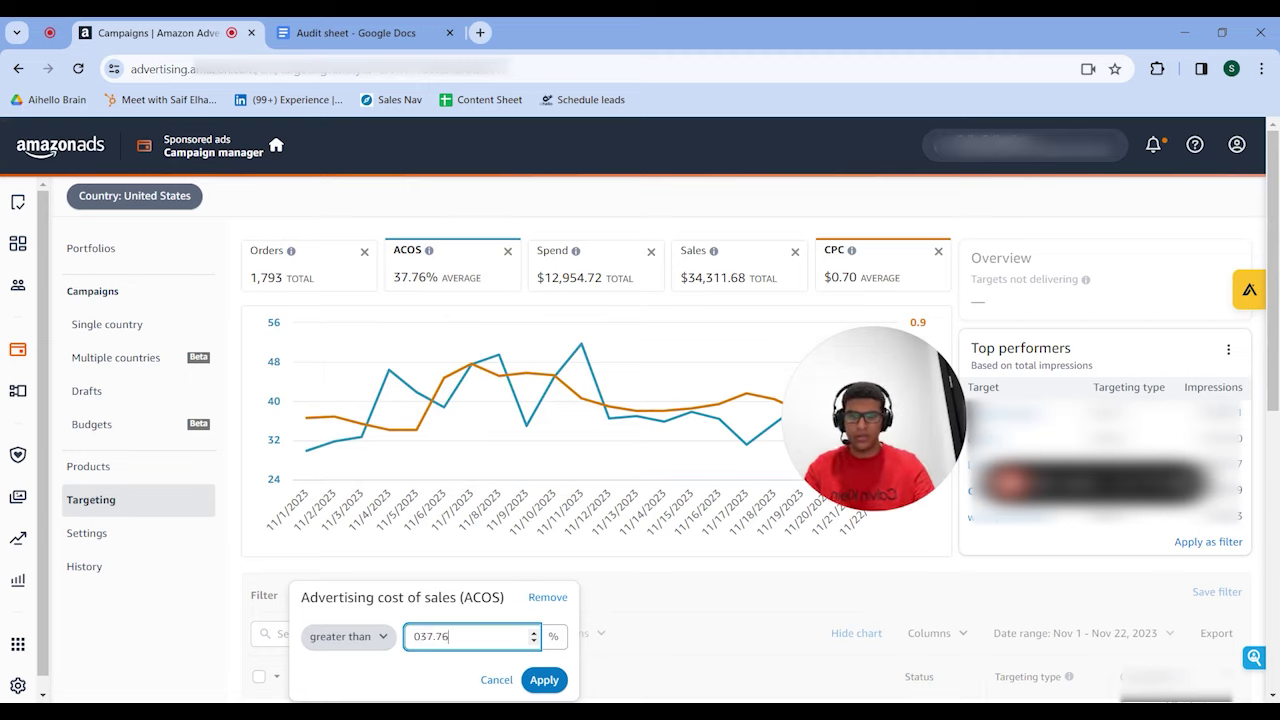
{"action": "left_click", "coordinate": [552, 680]}
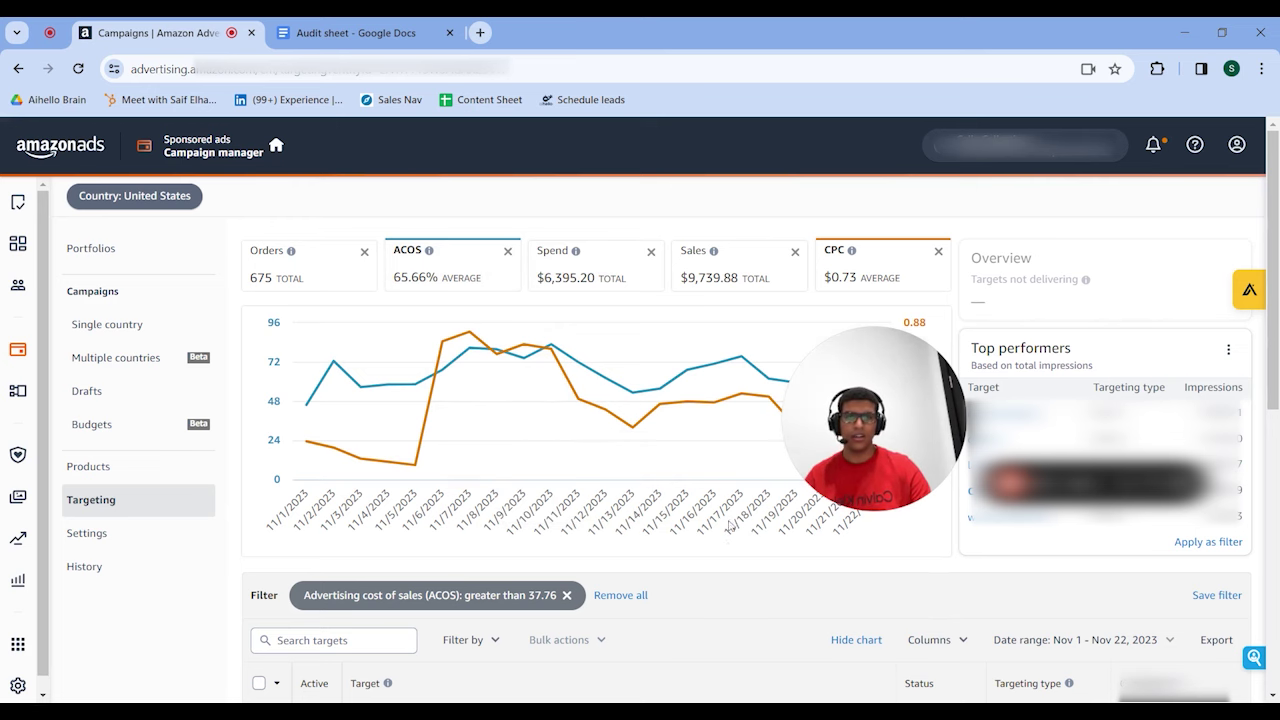
{"action": "scroll", "coordinate": [730, 528], "scroll_direction": "down", "scroll_amount": 3}
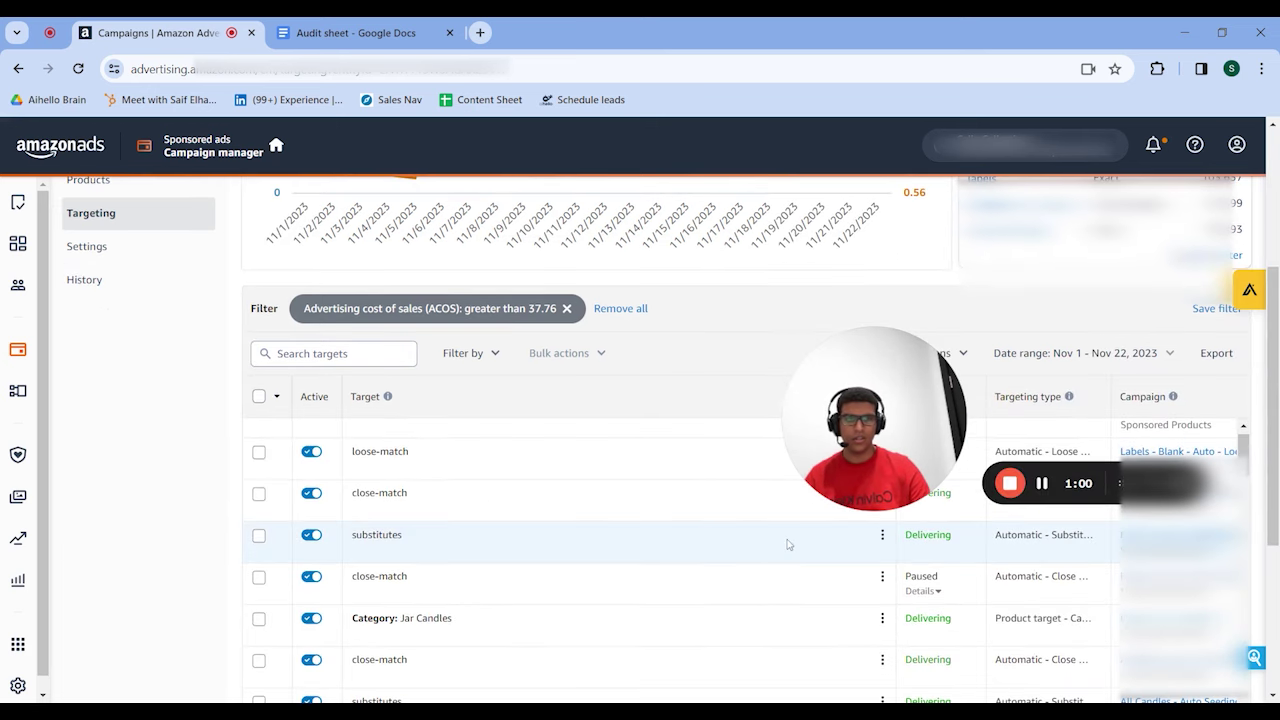
{"action": "scroll", "coordinate": [700, 312], "scroll_direction": "up", "scroll_amount": 3}
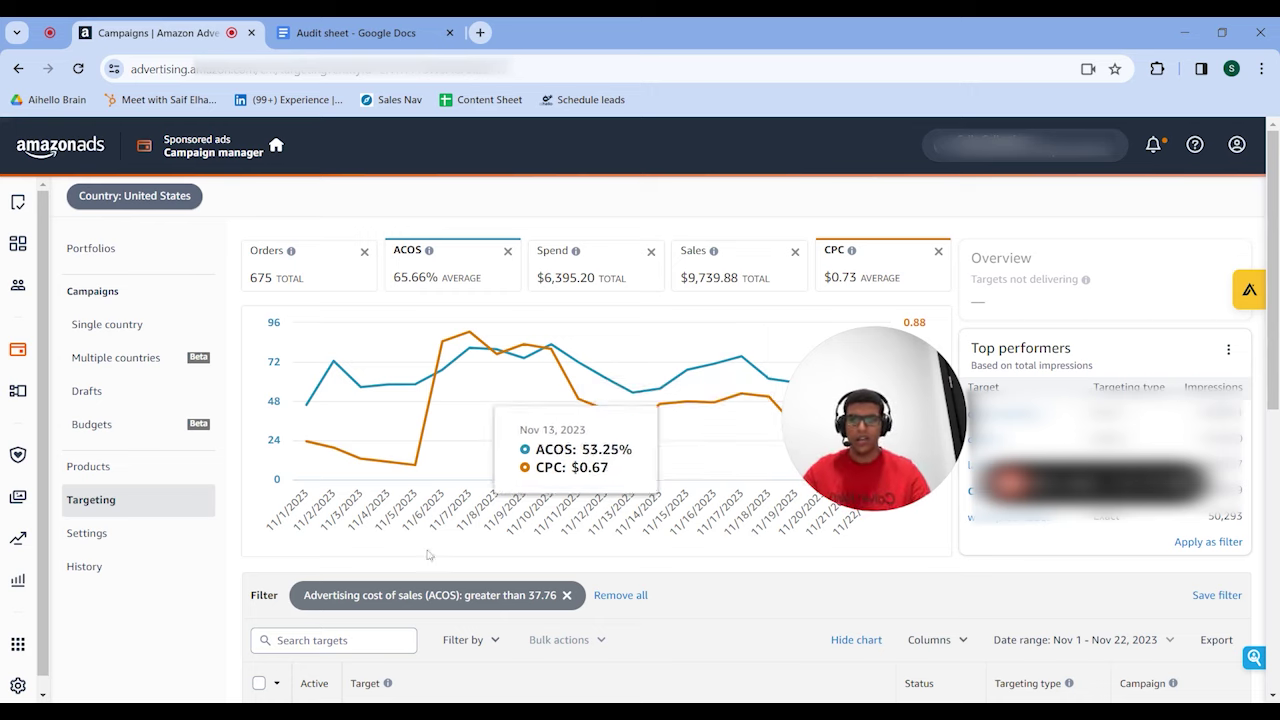
Step: Change the ACOS filter to less than 37.76% and check the ACOS and CPC metrics and chart
{"action": "left_click", "coordinate": [495, 600]}
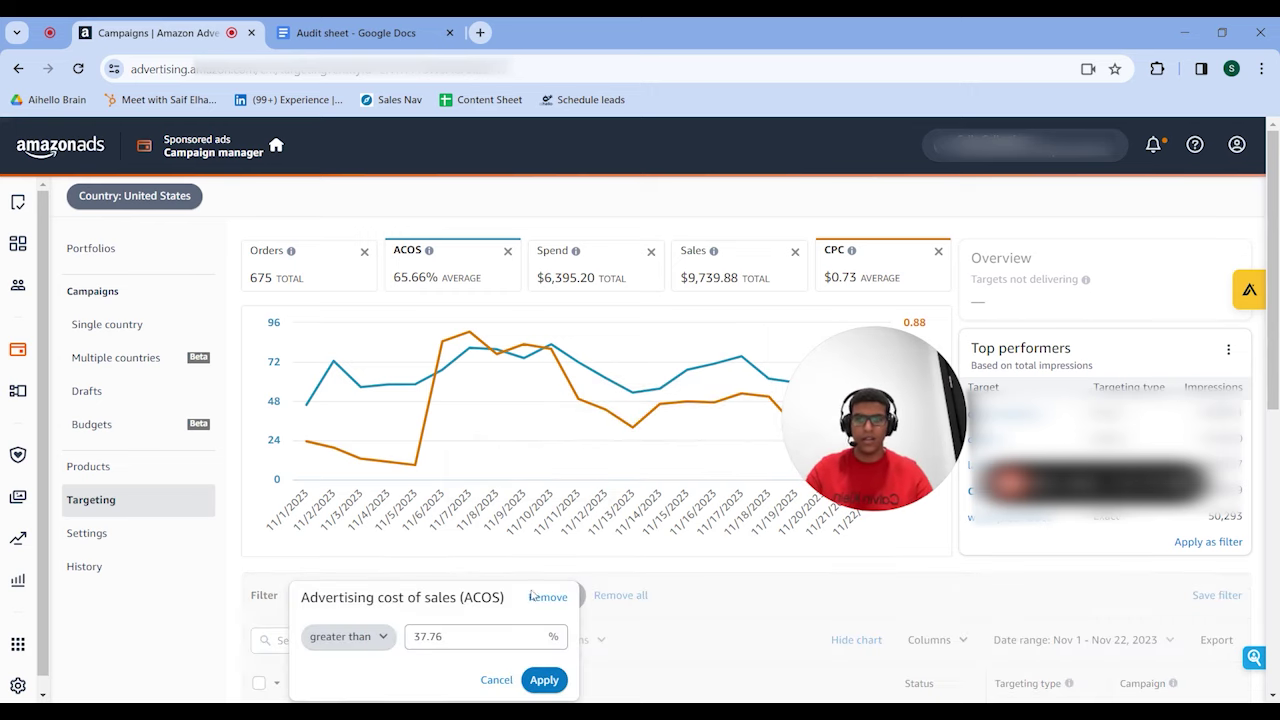
{"action": "left_click", "coordinate": [348, 636]}
{"action": "left_click", "coordinate": [330, 637]}
{"action": "left_click", "coordinate": [548, 683]}
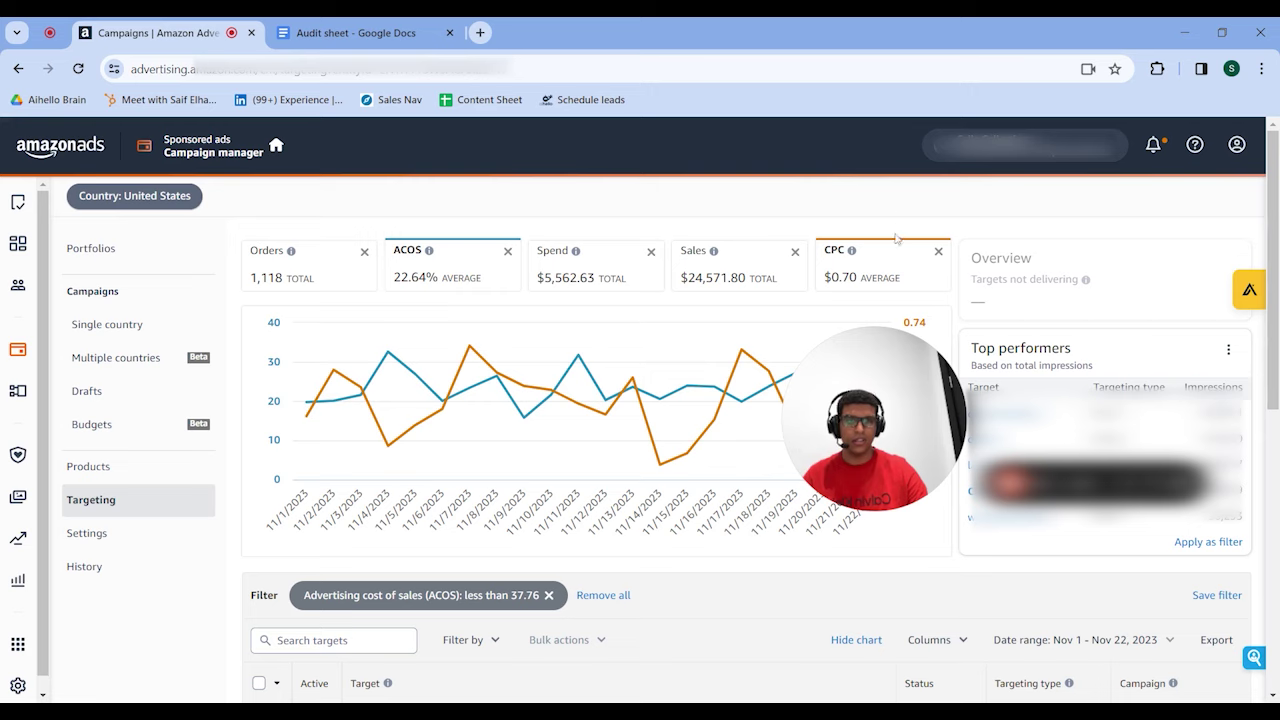
{"action": "mouse_move", "coordinate": [741, 405]}
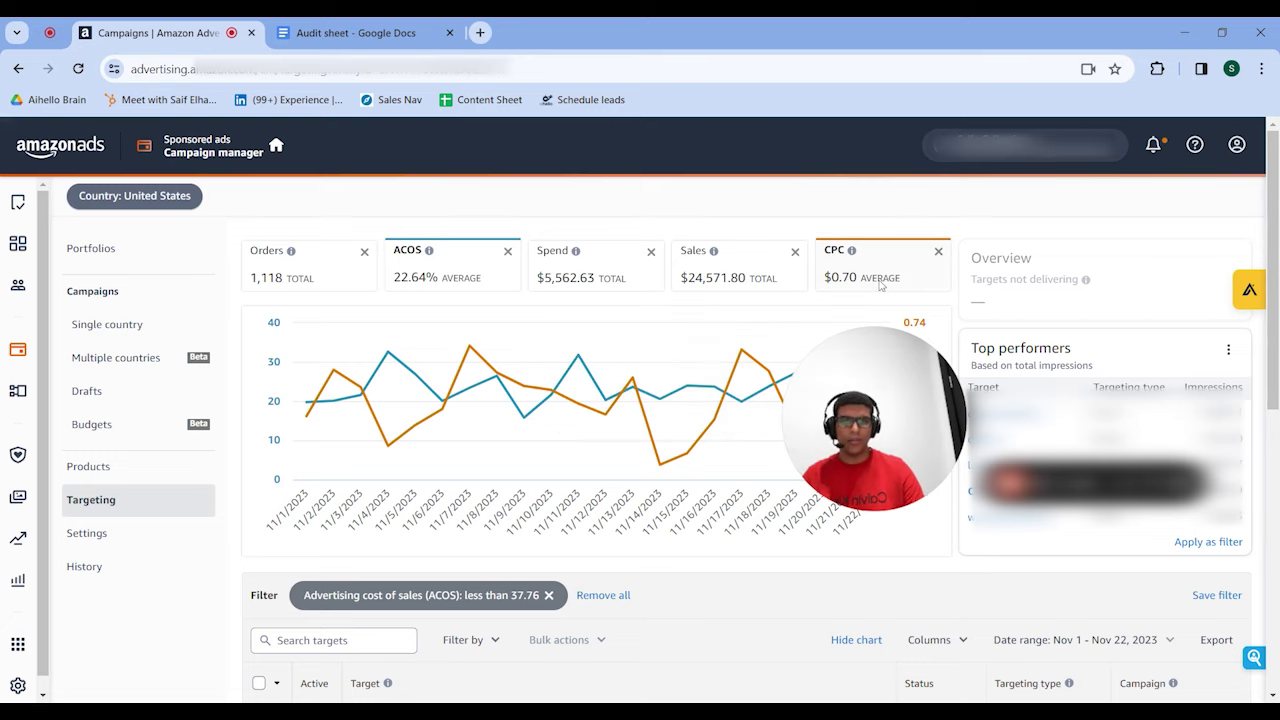
{"action": "mouse_move", "coordinate": [628, 393]}
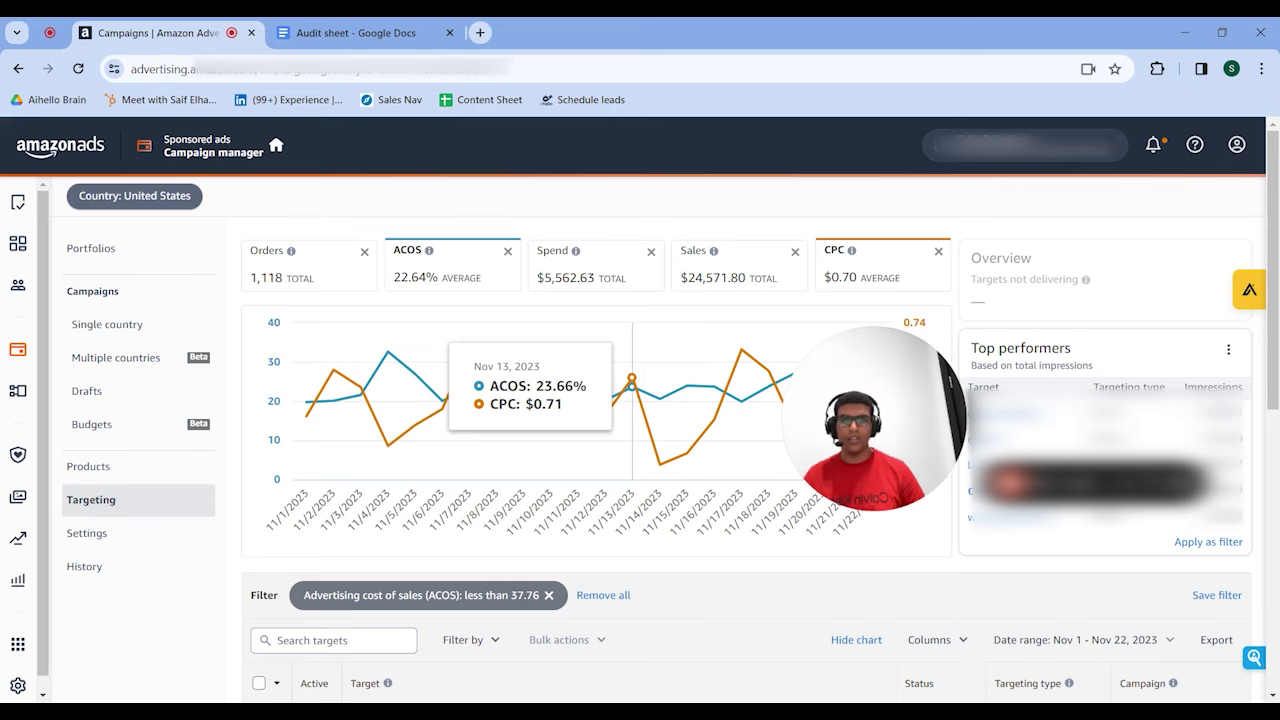
Step: Replace the ACOS filter on the targets with a filter for Sales equal to $0
{"action": "left_click", "coordinate": [548, 595]}
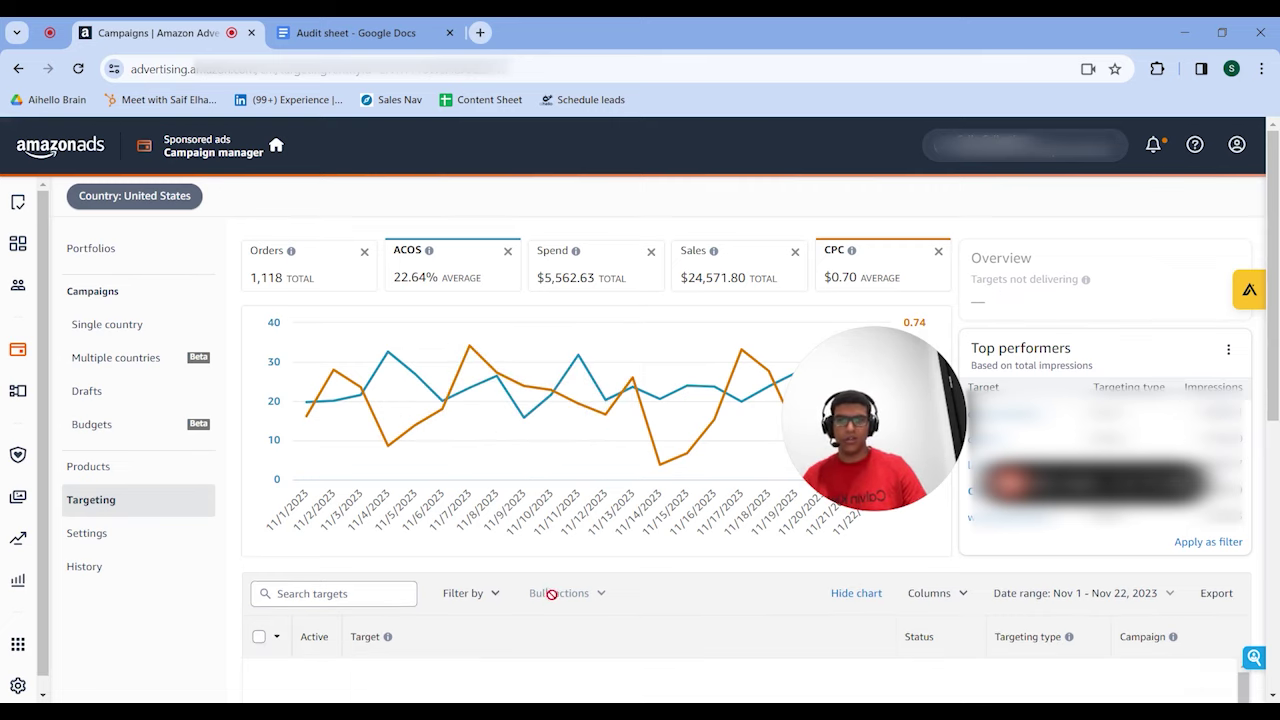
{"action": "left_click", "coordinate": [465, 593]}
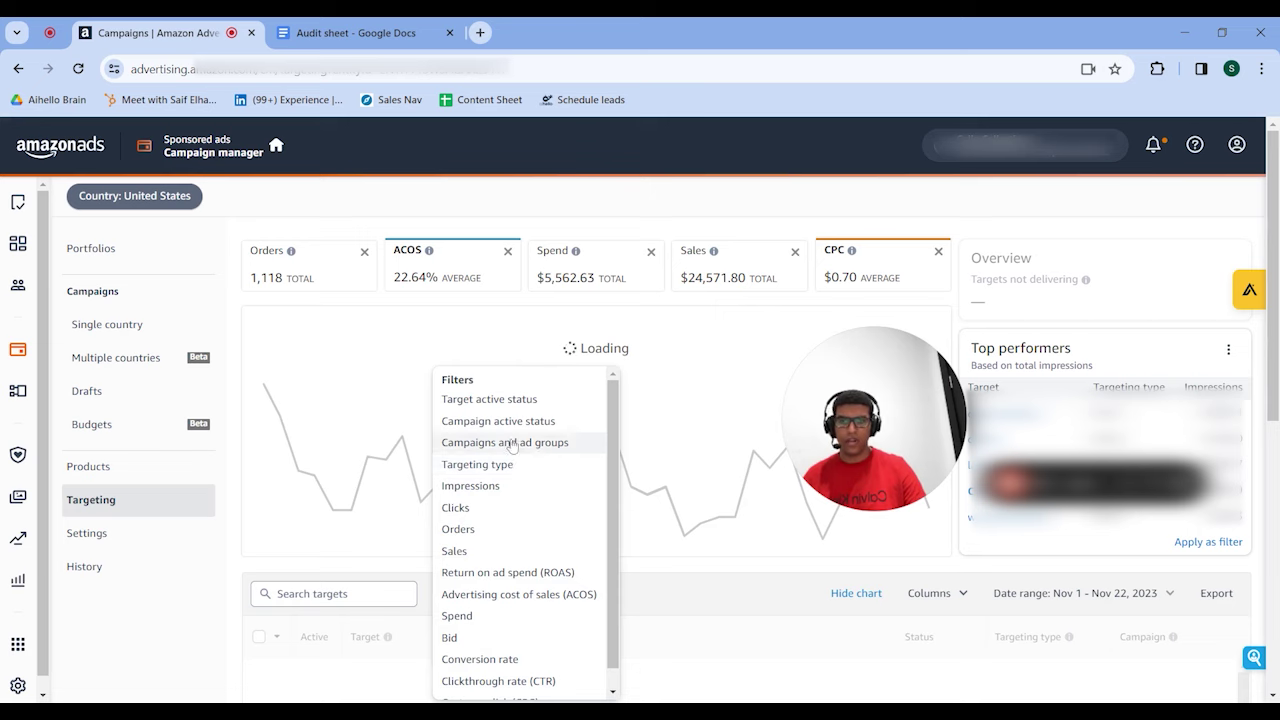
{"action": "scroll", "coordinate": [557, 549], "scroll_direction": "down", "scroll_amount": 1}
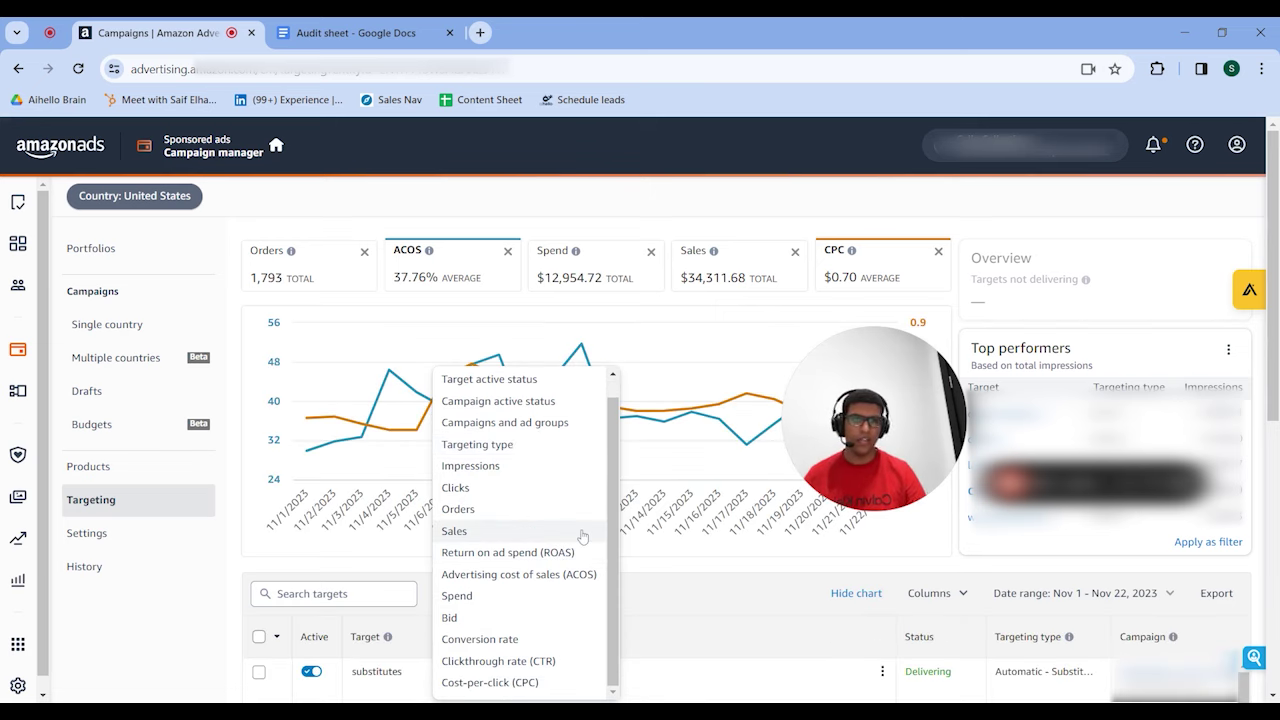
{"action": "scroll", "coordinate": [520, 530], "scroll_direction": "up", "scroll_amount": 1}
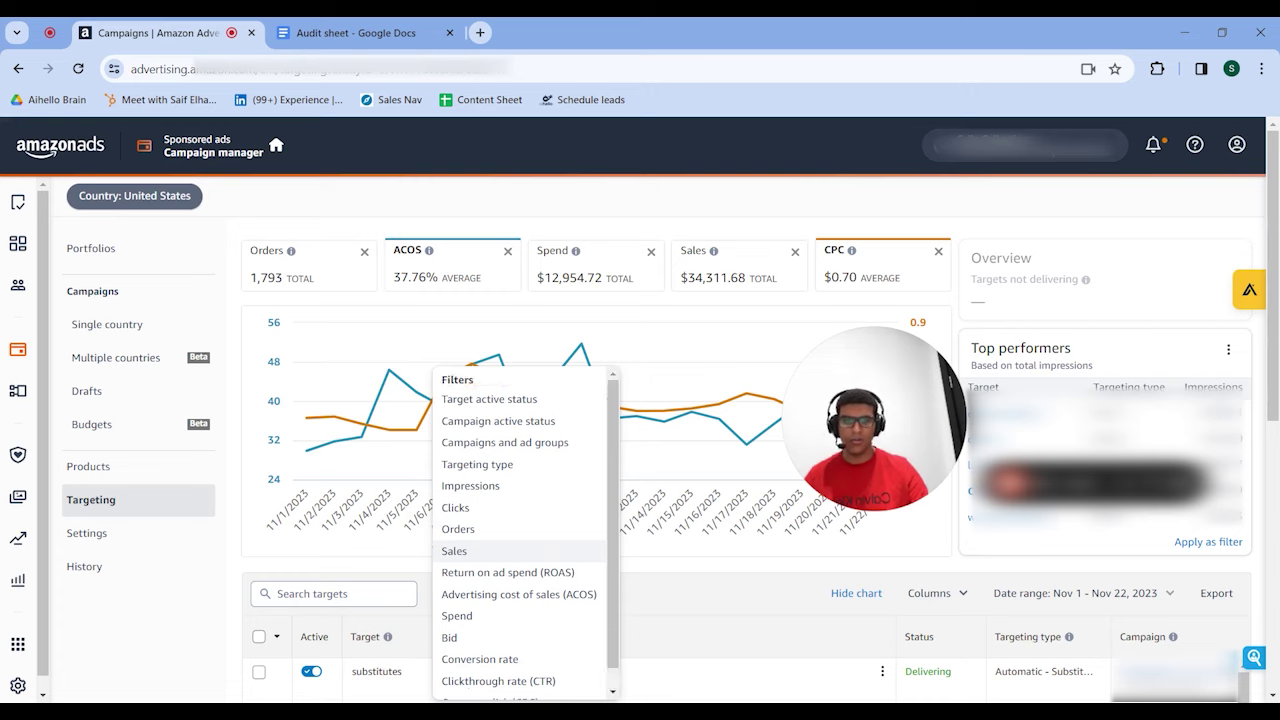
{"action": "left_click", "coordinate": [480, 551]}
{"action": "left_click", "coordinate": [352, 636]}
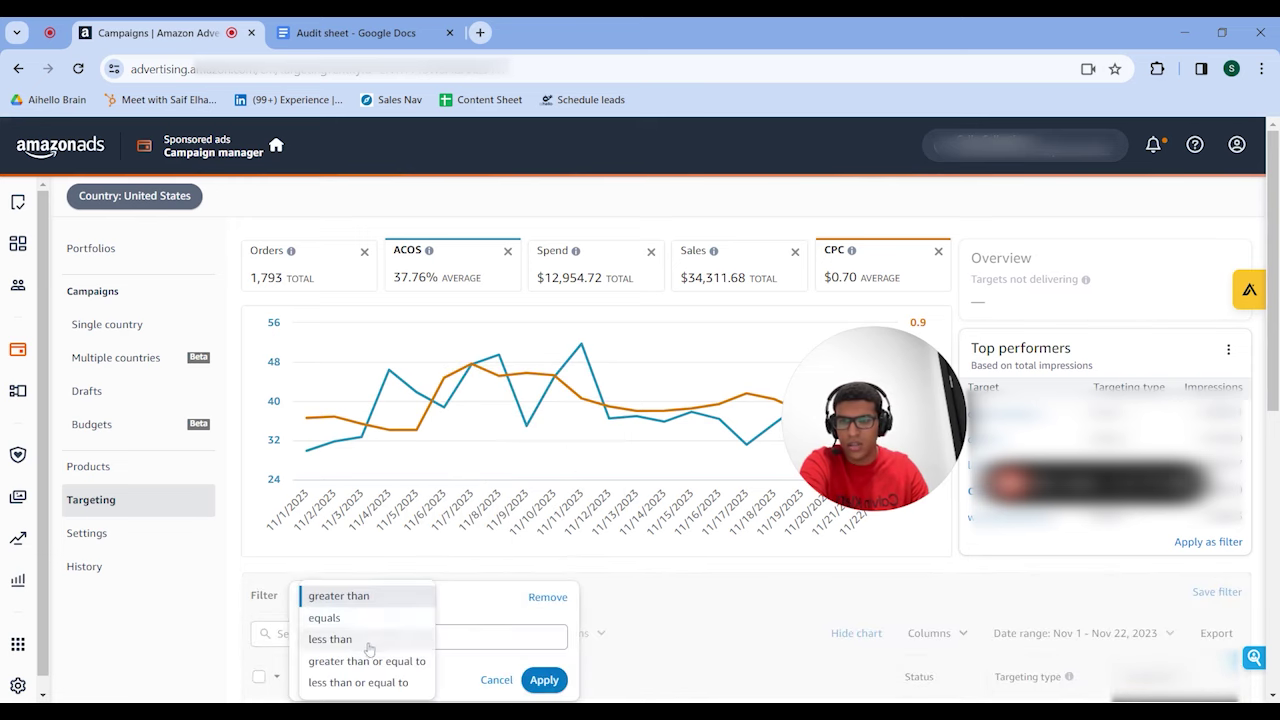
{"action": "left_click", "coordinate": [330, 618]}
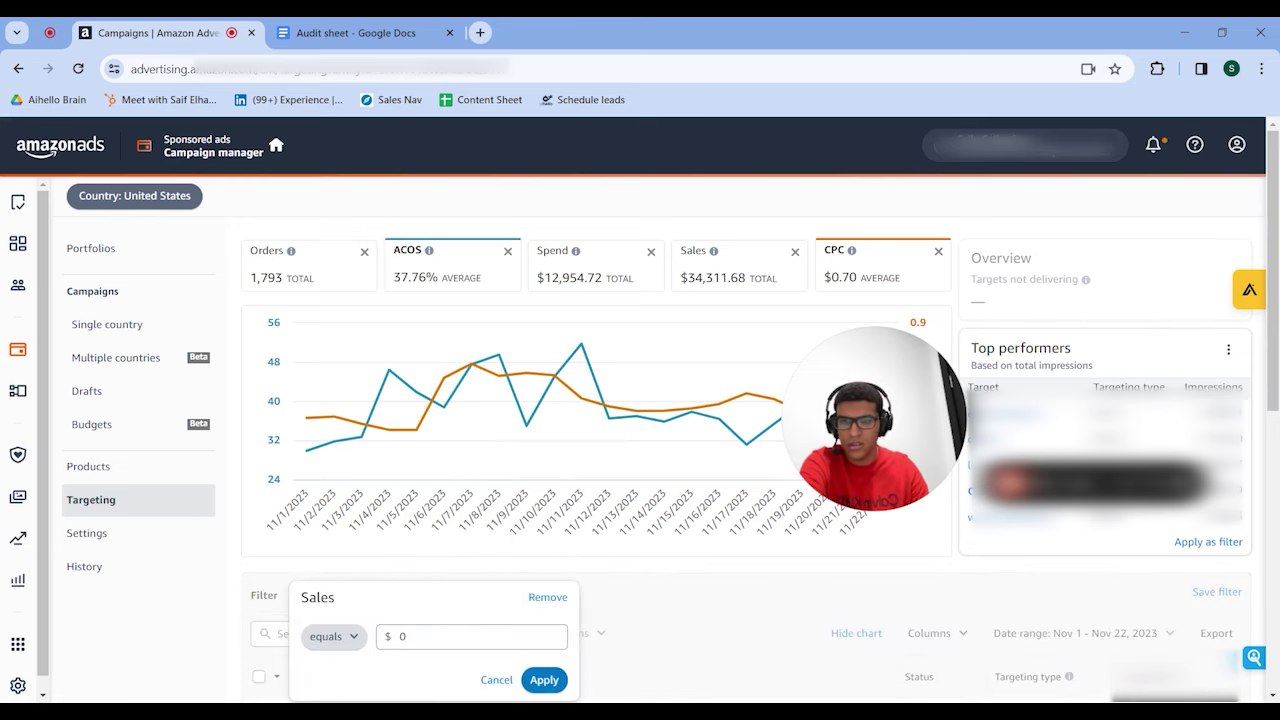
{"action": "left_click", "coordinate": [543, 679]}
Step: Add a second target filter for Spend greater than $10
{"action": "left_click", "coordinate": [460, 640]}
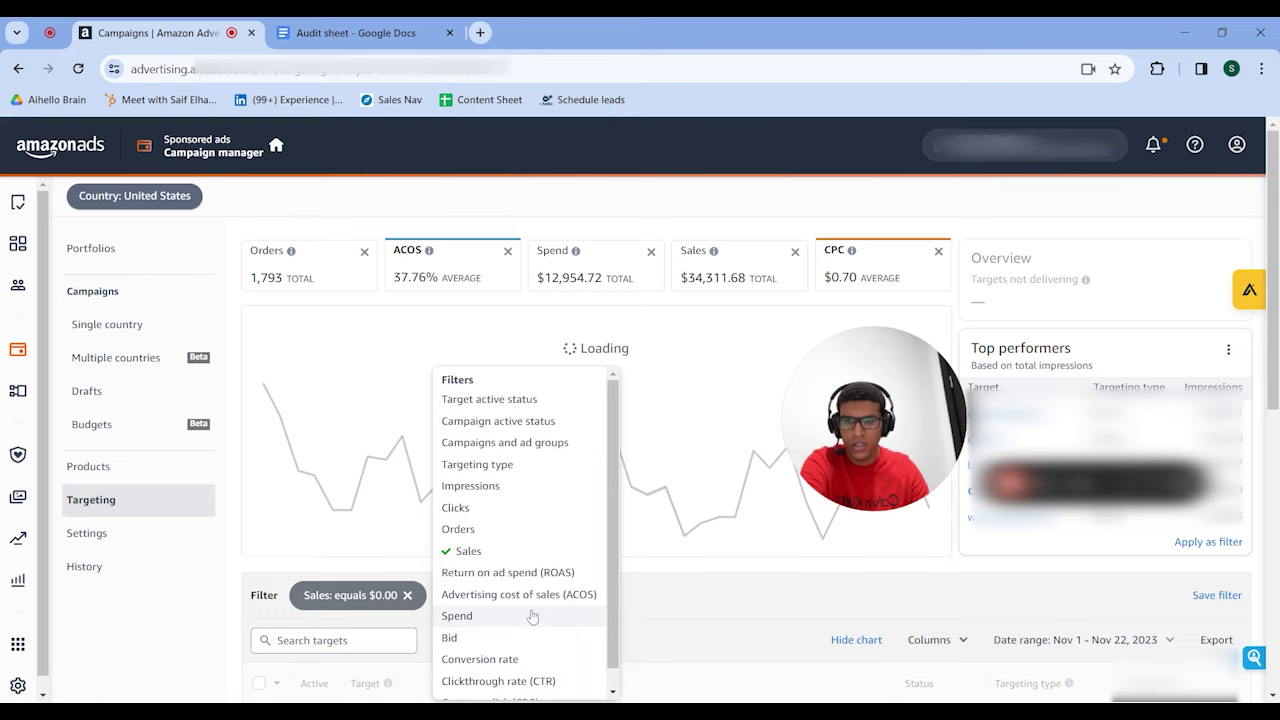
{"action": "left_click", "coordinate": [458, 616]}
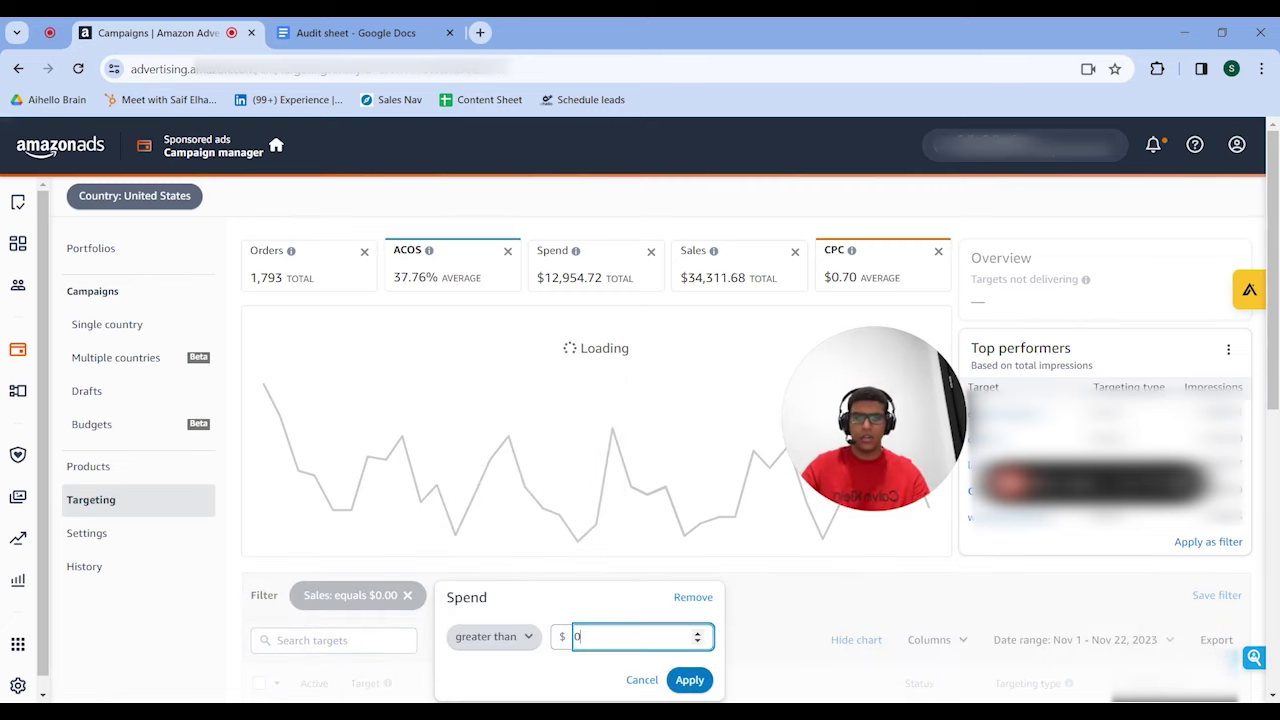
{"action": "type", "text": "10"}
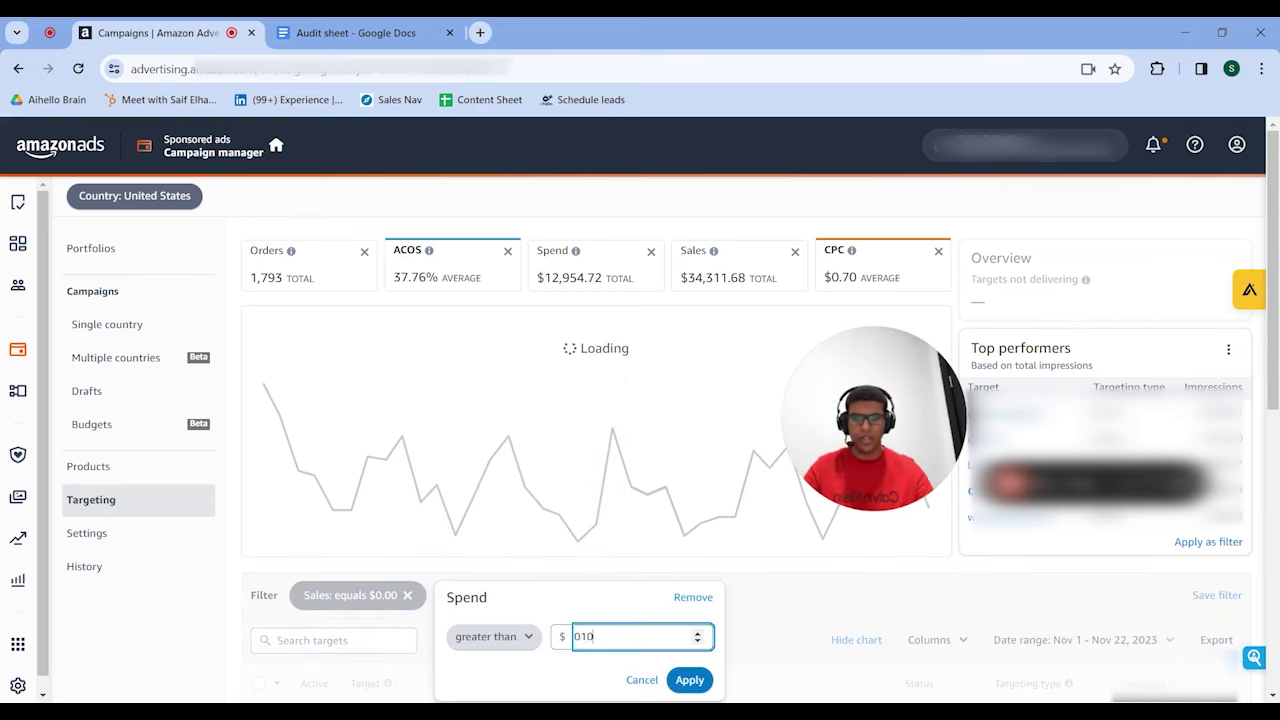
{"action": "left_click", "coordinate": [689, 679]}
Step: Set the date range of the filtered targets to Lifetime
{"action": "left_click", "coordinate": [1063, 640]}
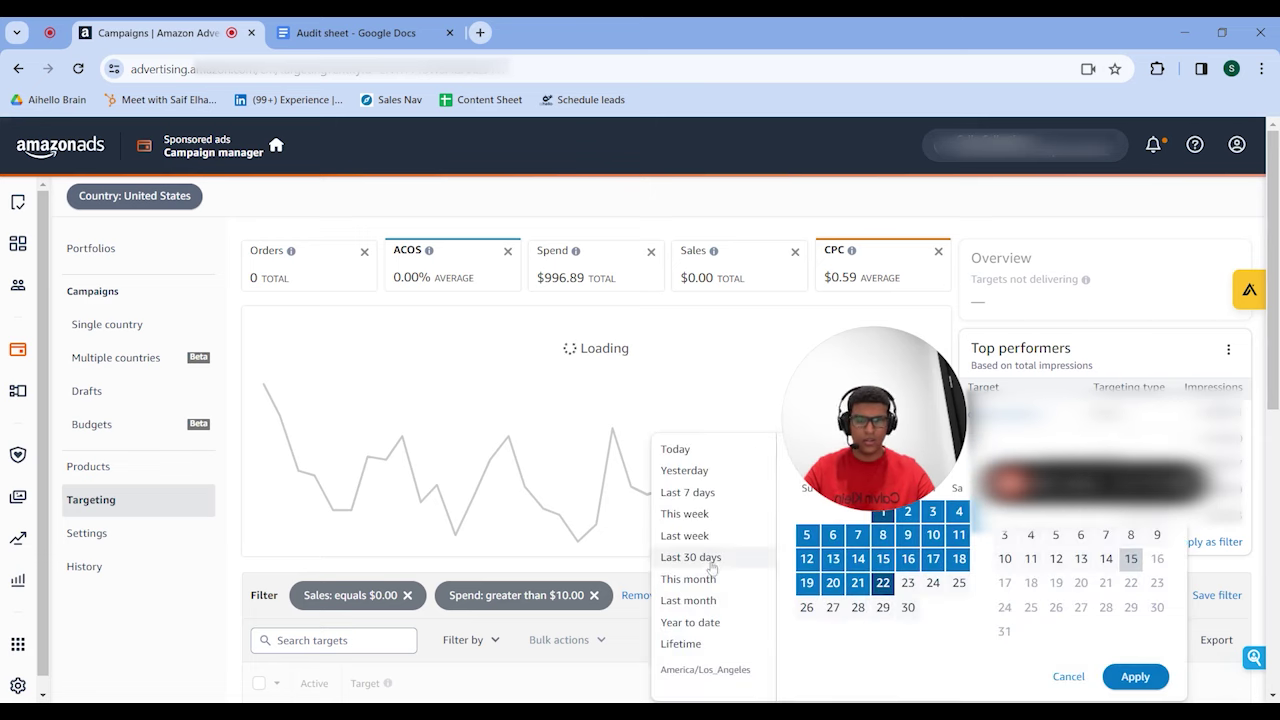
{"action": "left_click", "coordinate": [698, 647]}
{"action": "left_click", "coordinate": [1135, 676]}
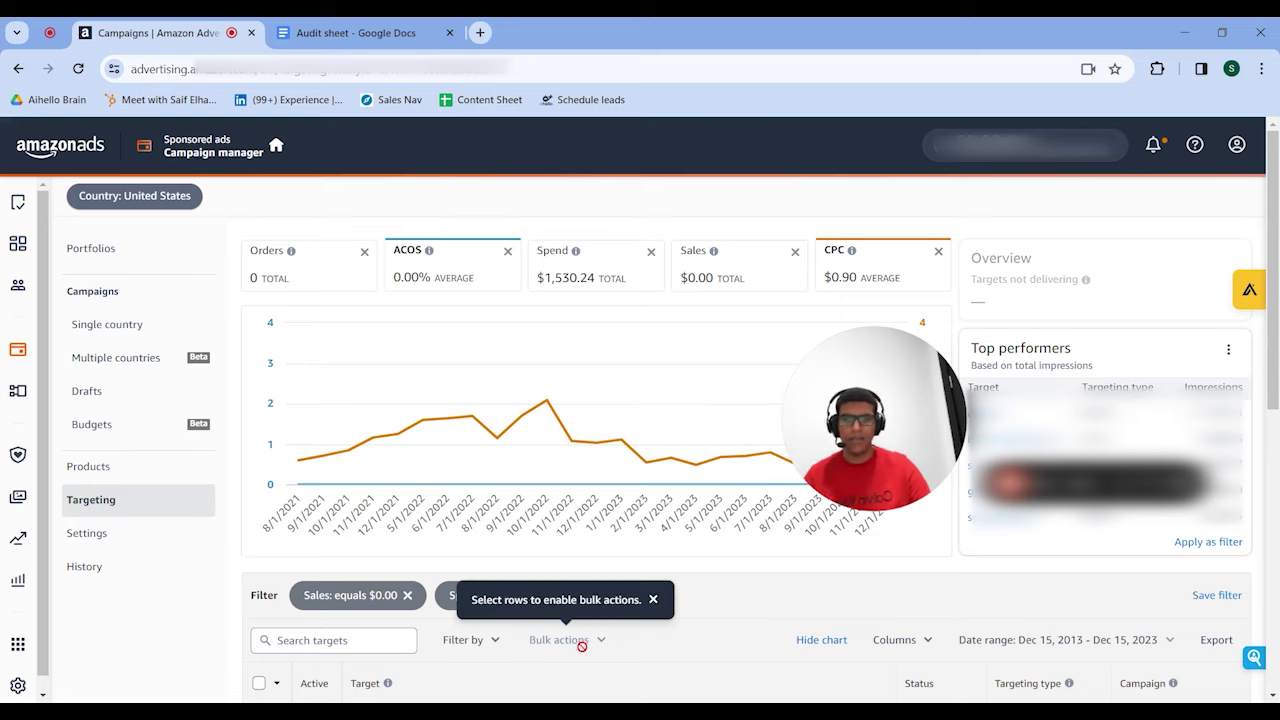
{"action": "mouse_move", "coordinate": [583, 646]}
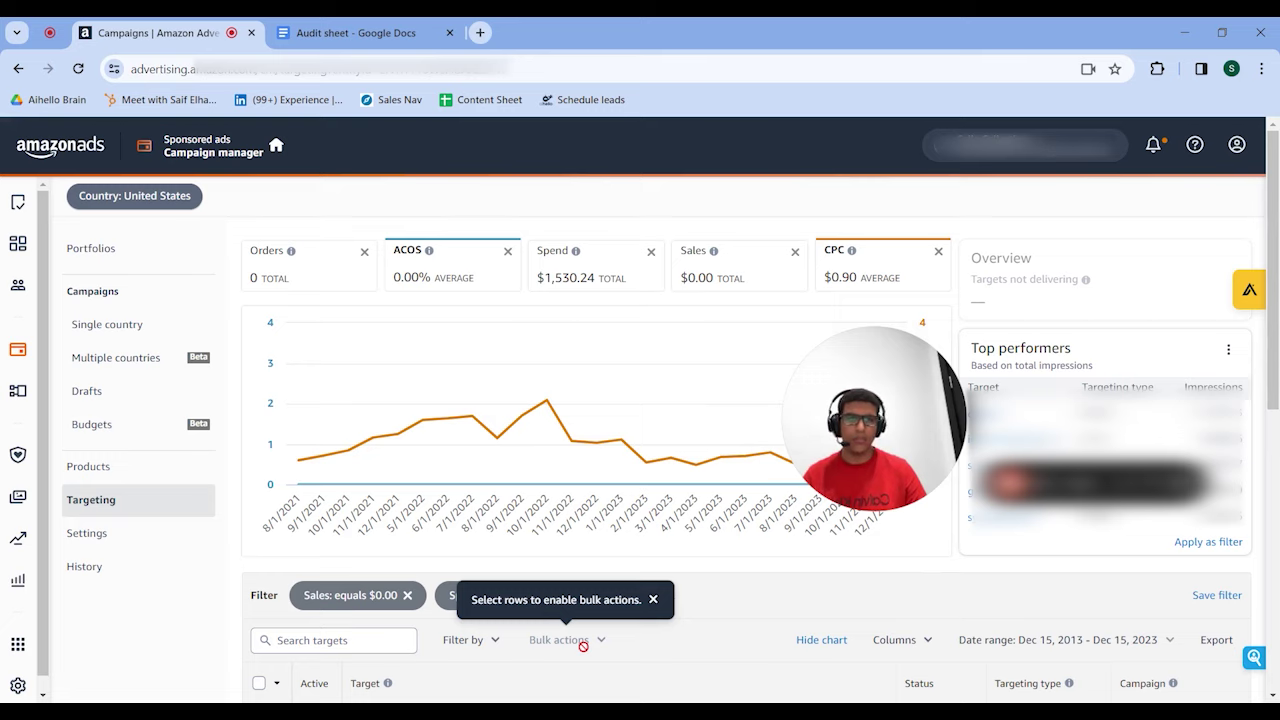